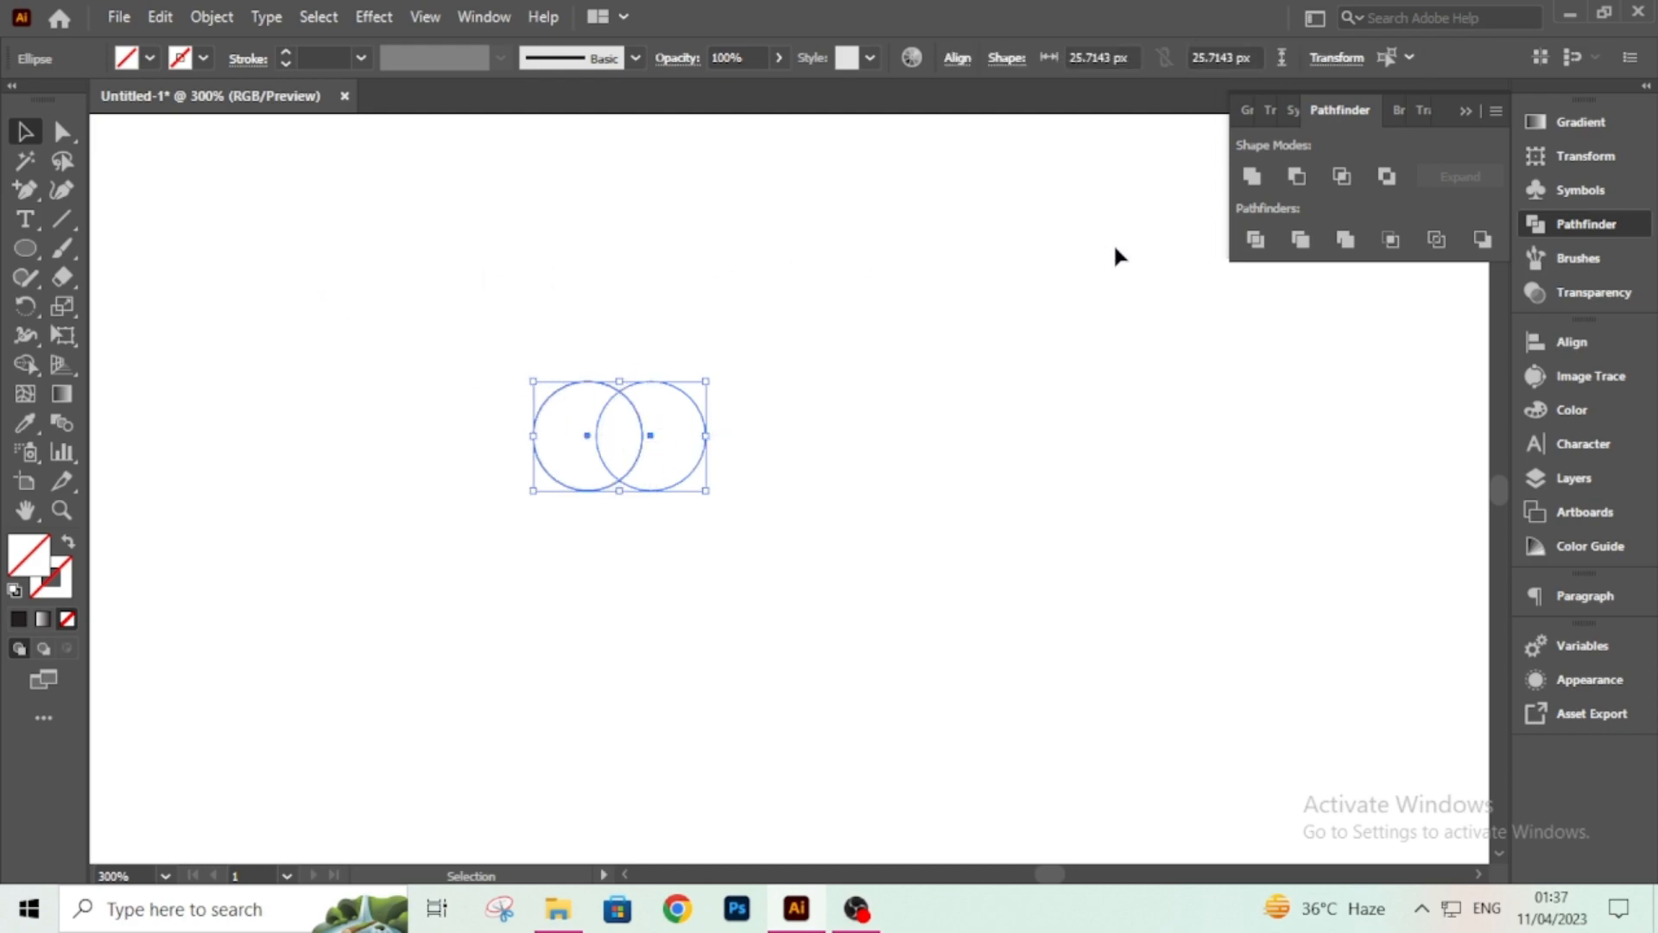
# Set the stroke weight of the two overlapping circles to 1 pt.
pyautogui.click(331, 56)
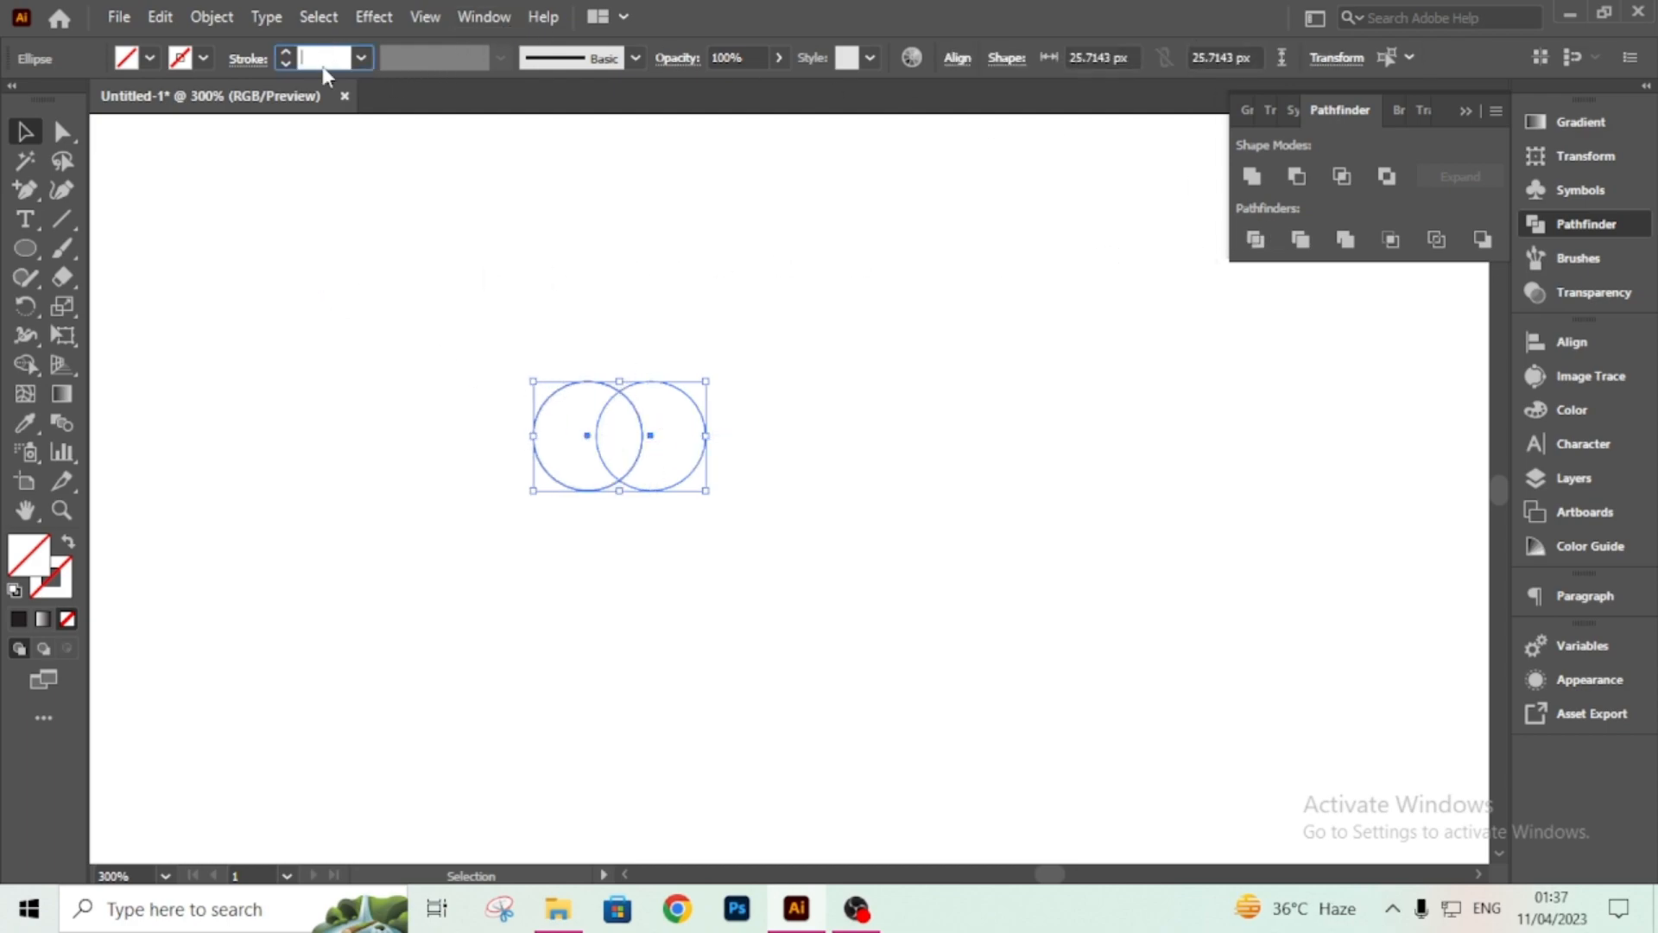
pyautogui.write('1')
pyautogui.press('Return')
pyautogui.click(376, 205)
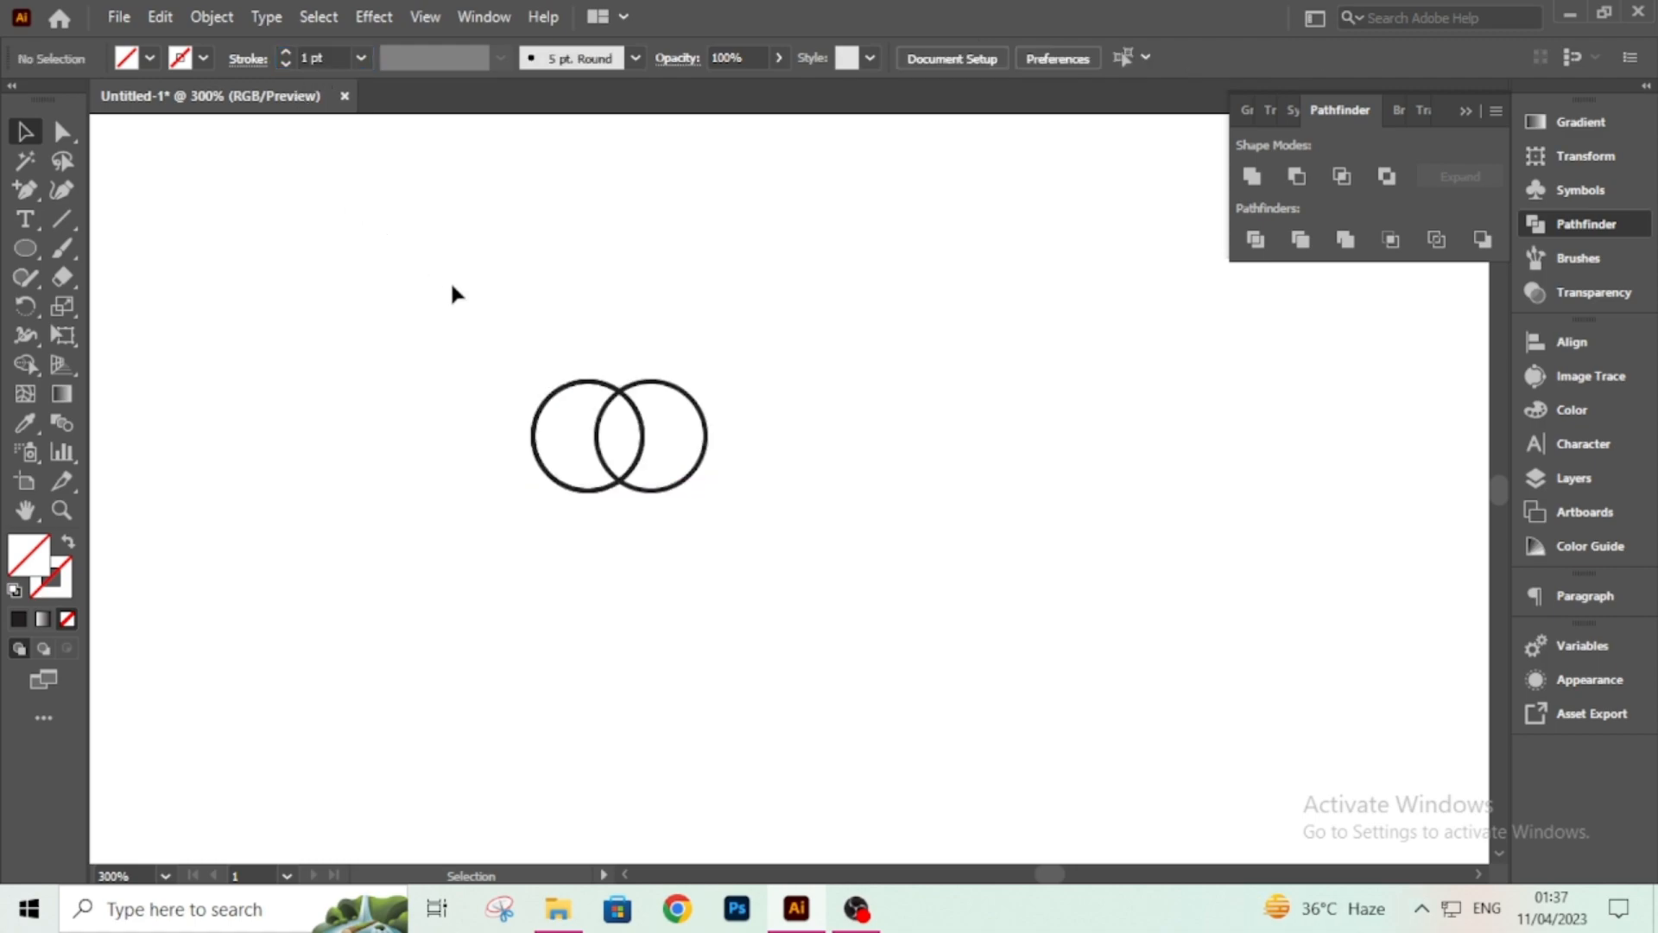
# Intersect the two overlapping circles into a single lens shape and select it.
pyautogui.moveTo(560, 402); pyautogui.dragTo(770, 511)
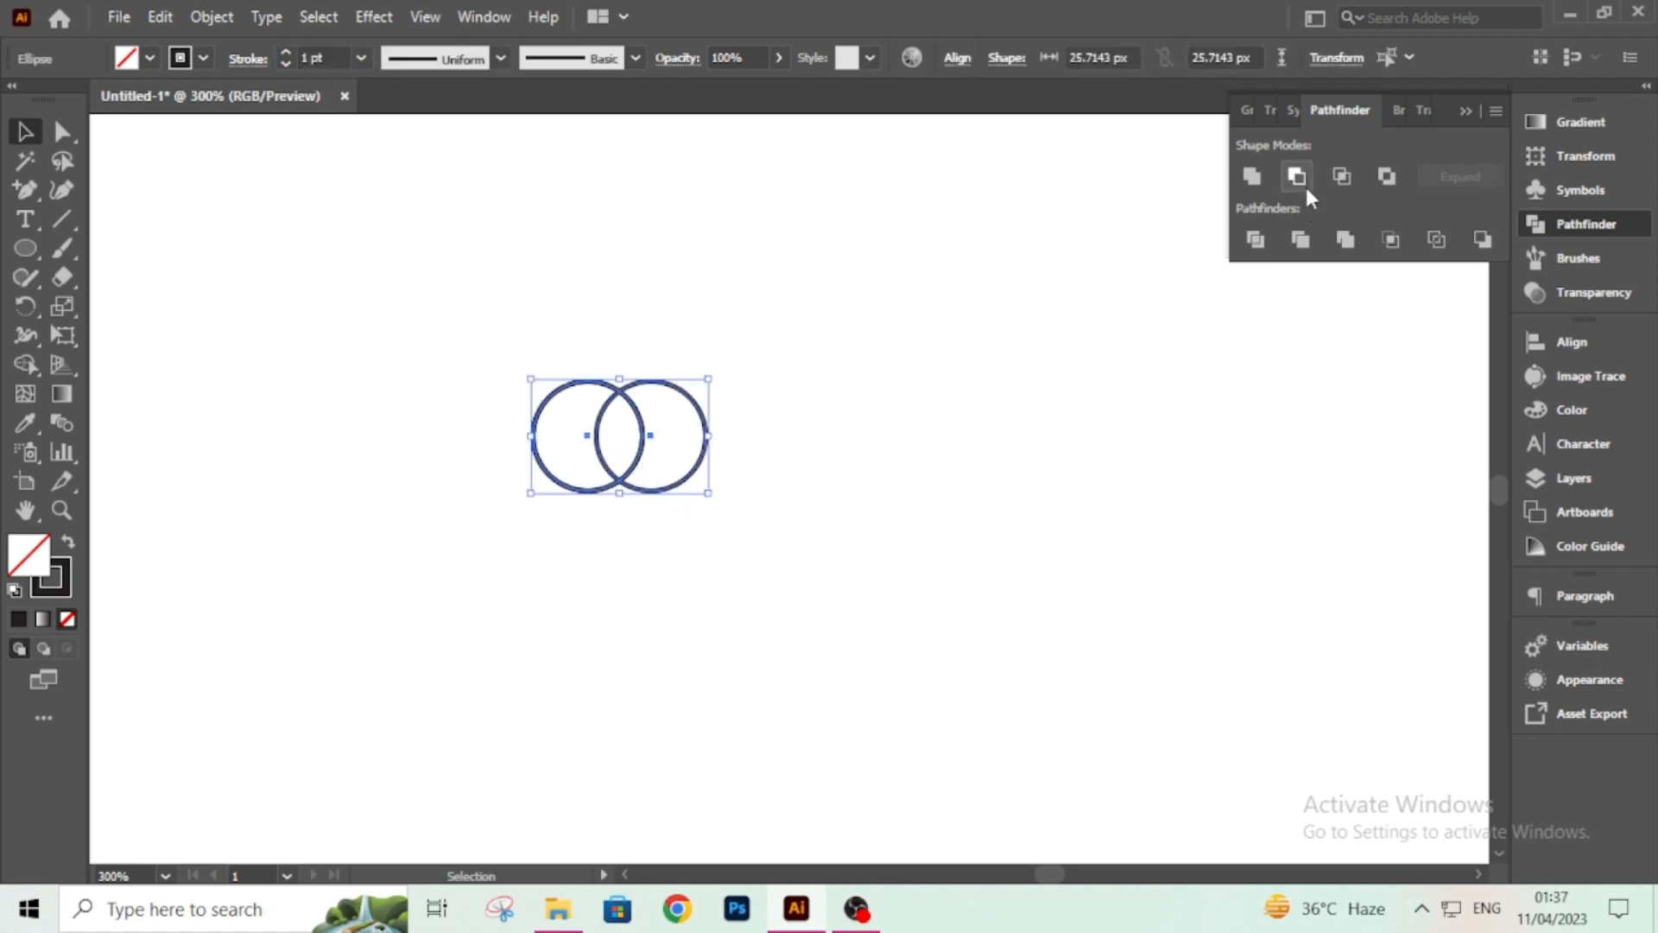
pyautogui.click(1339, 177)
pyautogui.moveTo(459, 277); pyautogui.dragTo(730, 545)
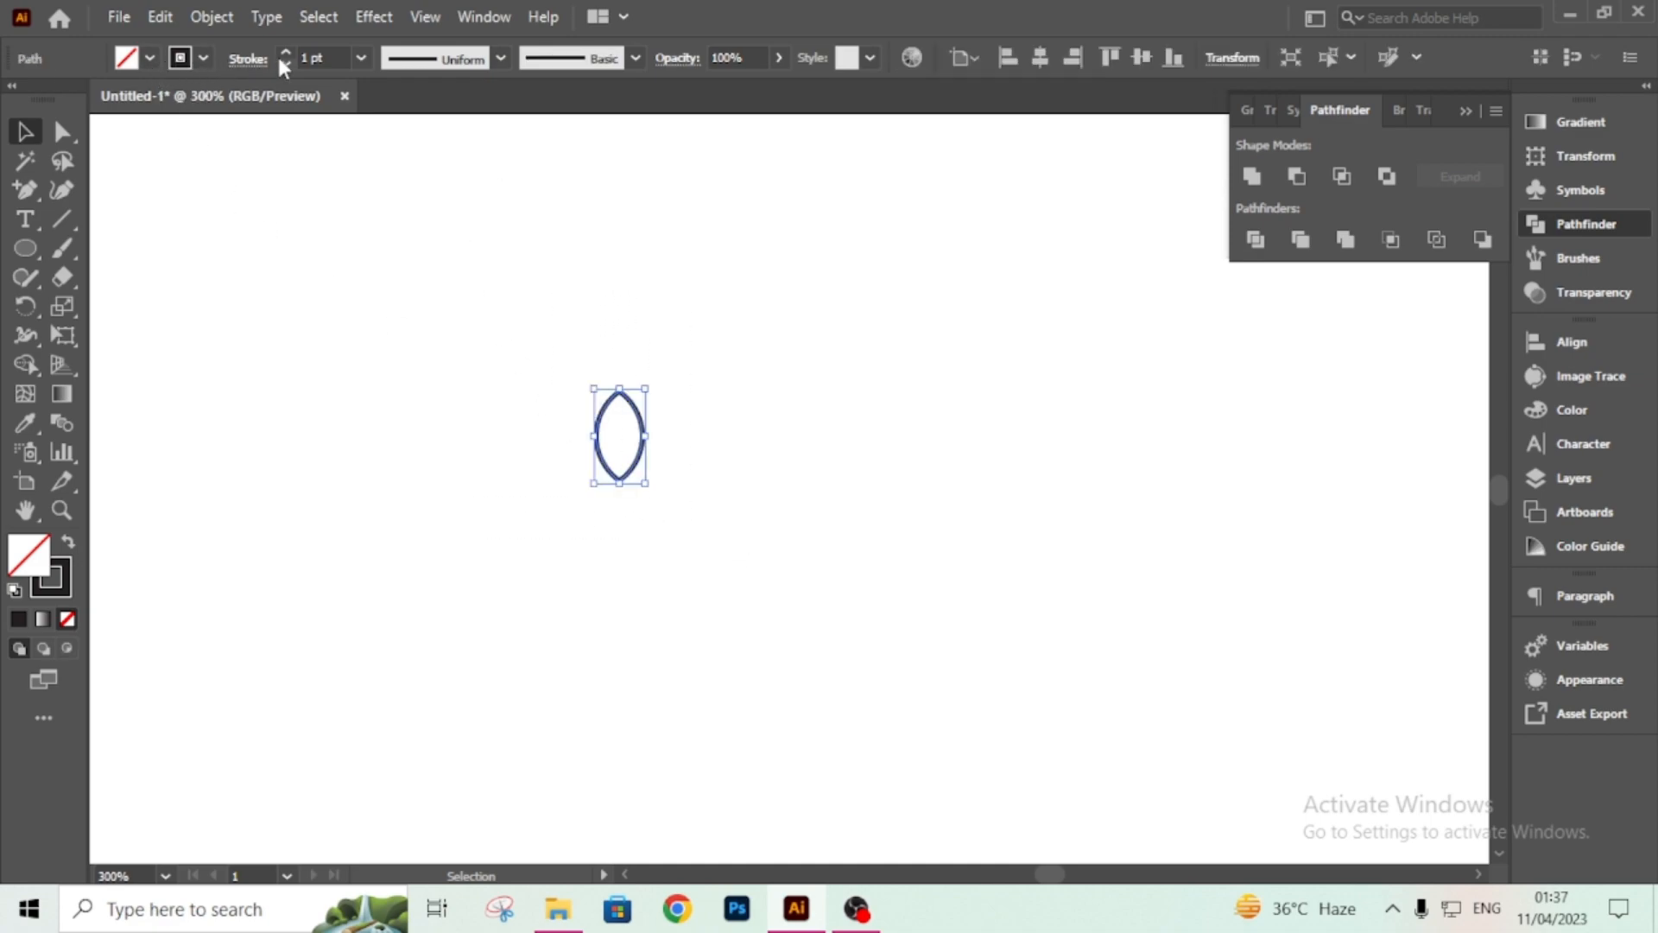
# Fill the lens shape with black.
pyautogui.click(151, 58)
pyautogui.click(67, 98)
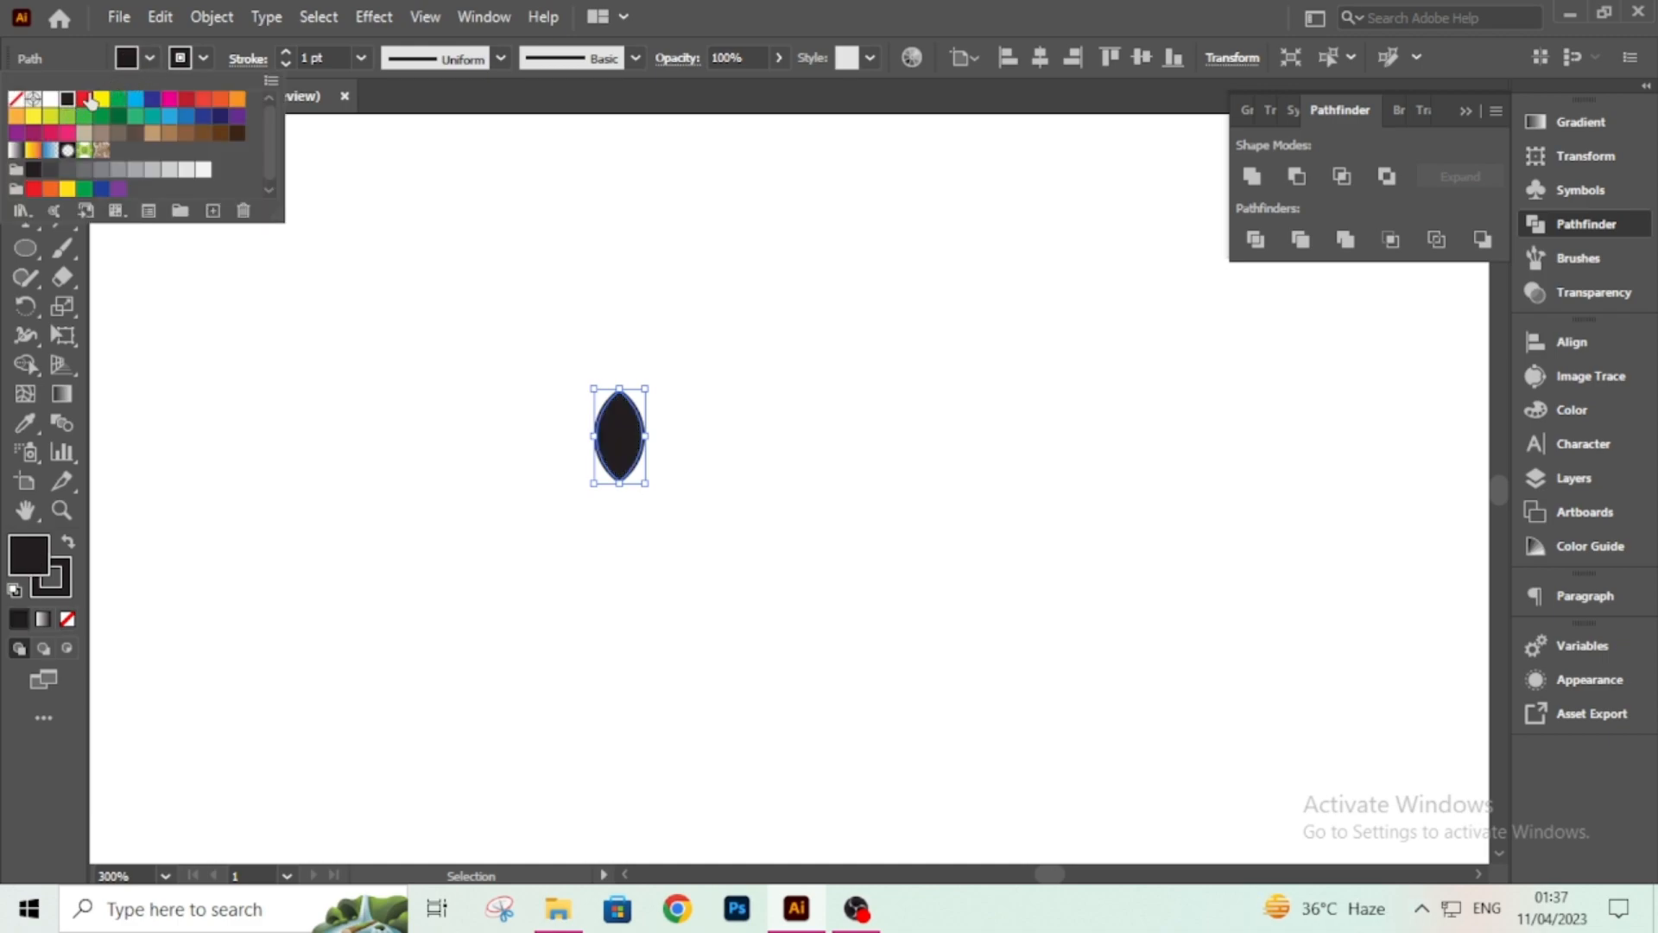
pyautogui.click(321, 61)
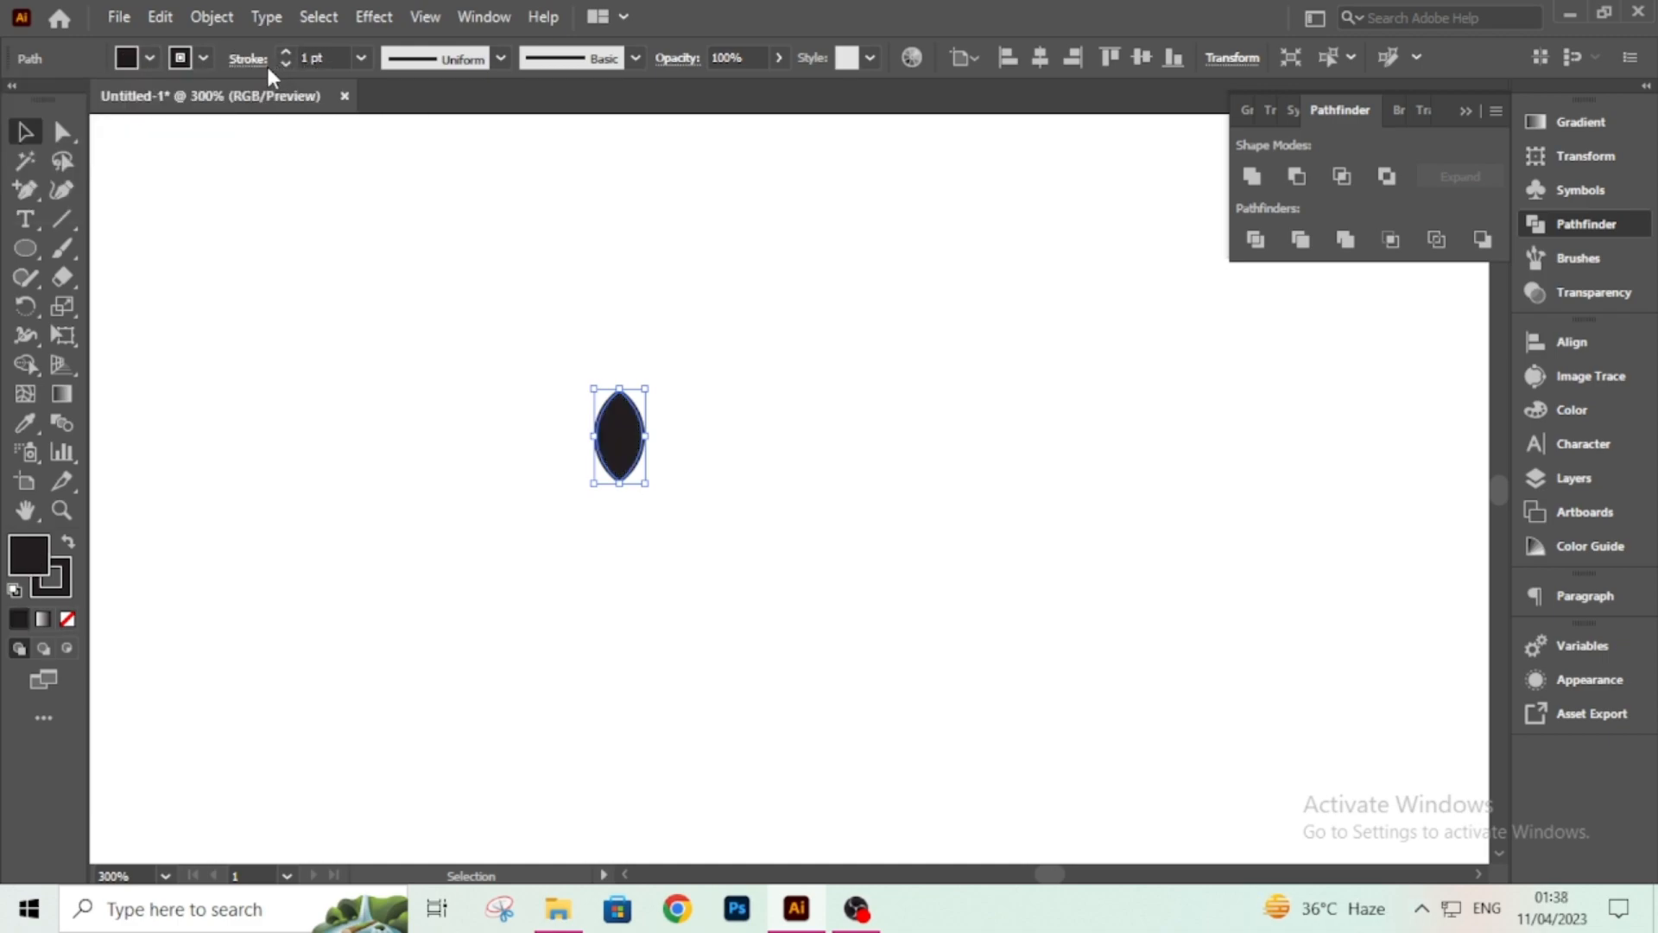
# Remove the lens shape's stroke by setting its weight to 0.
pyautogui.click(328, 59)
pyautogui.hotkey('ctrl', 'a')
pyautogui.write('0')
pyautogui.press('Return')
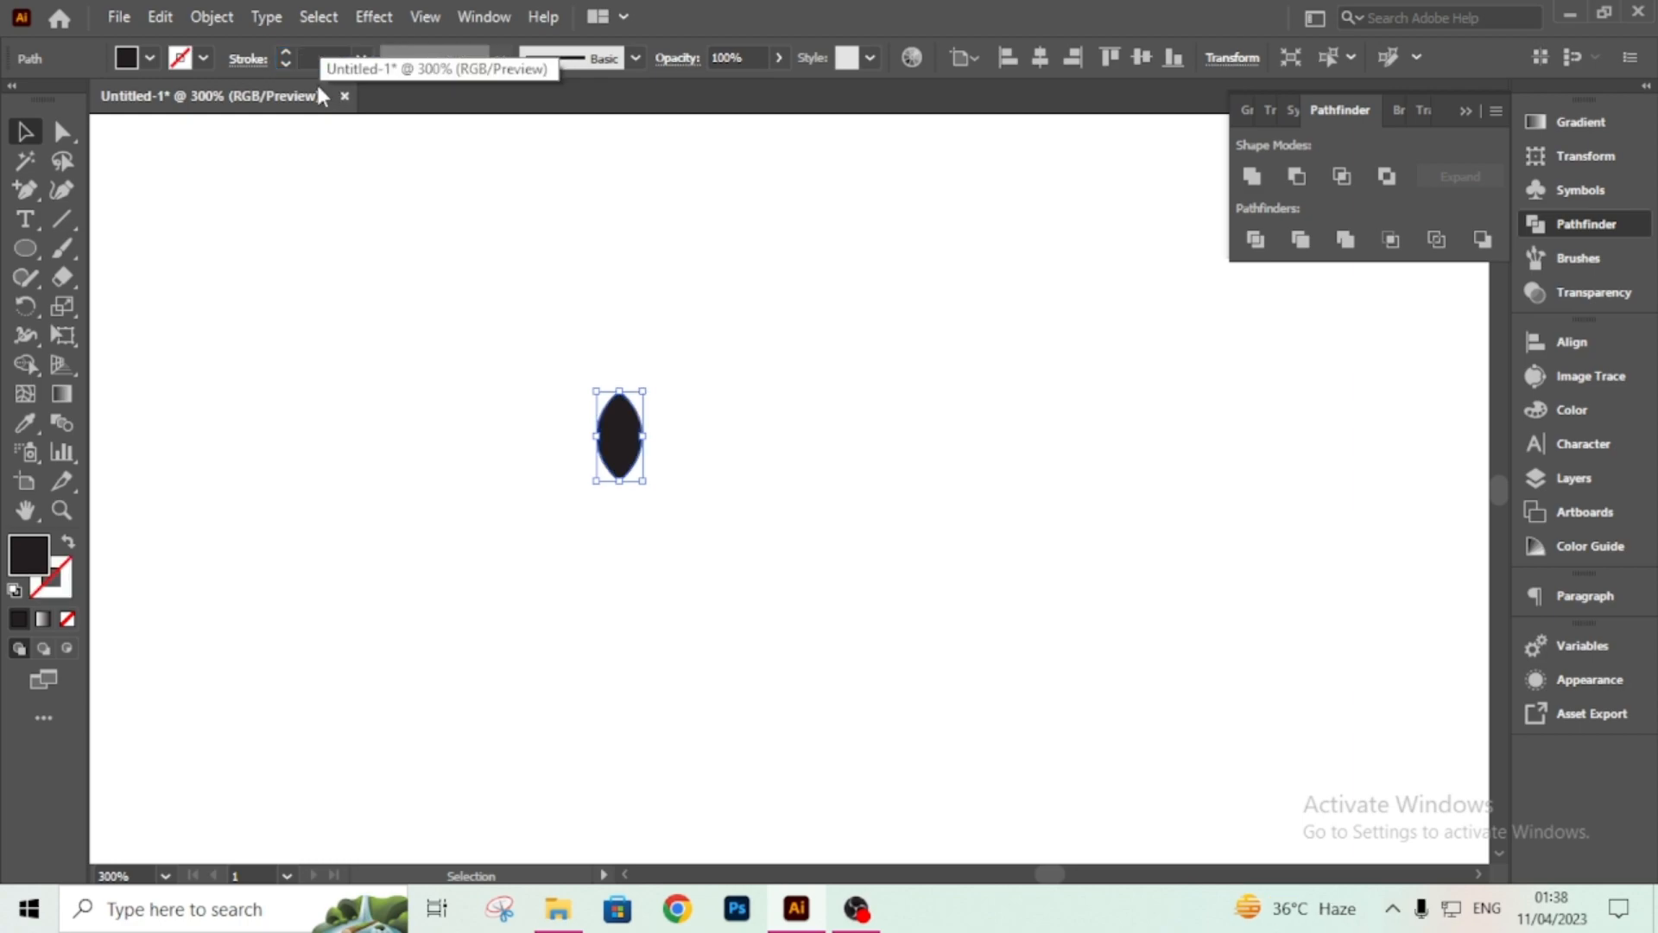
pyautogui.click(374, 259)
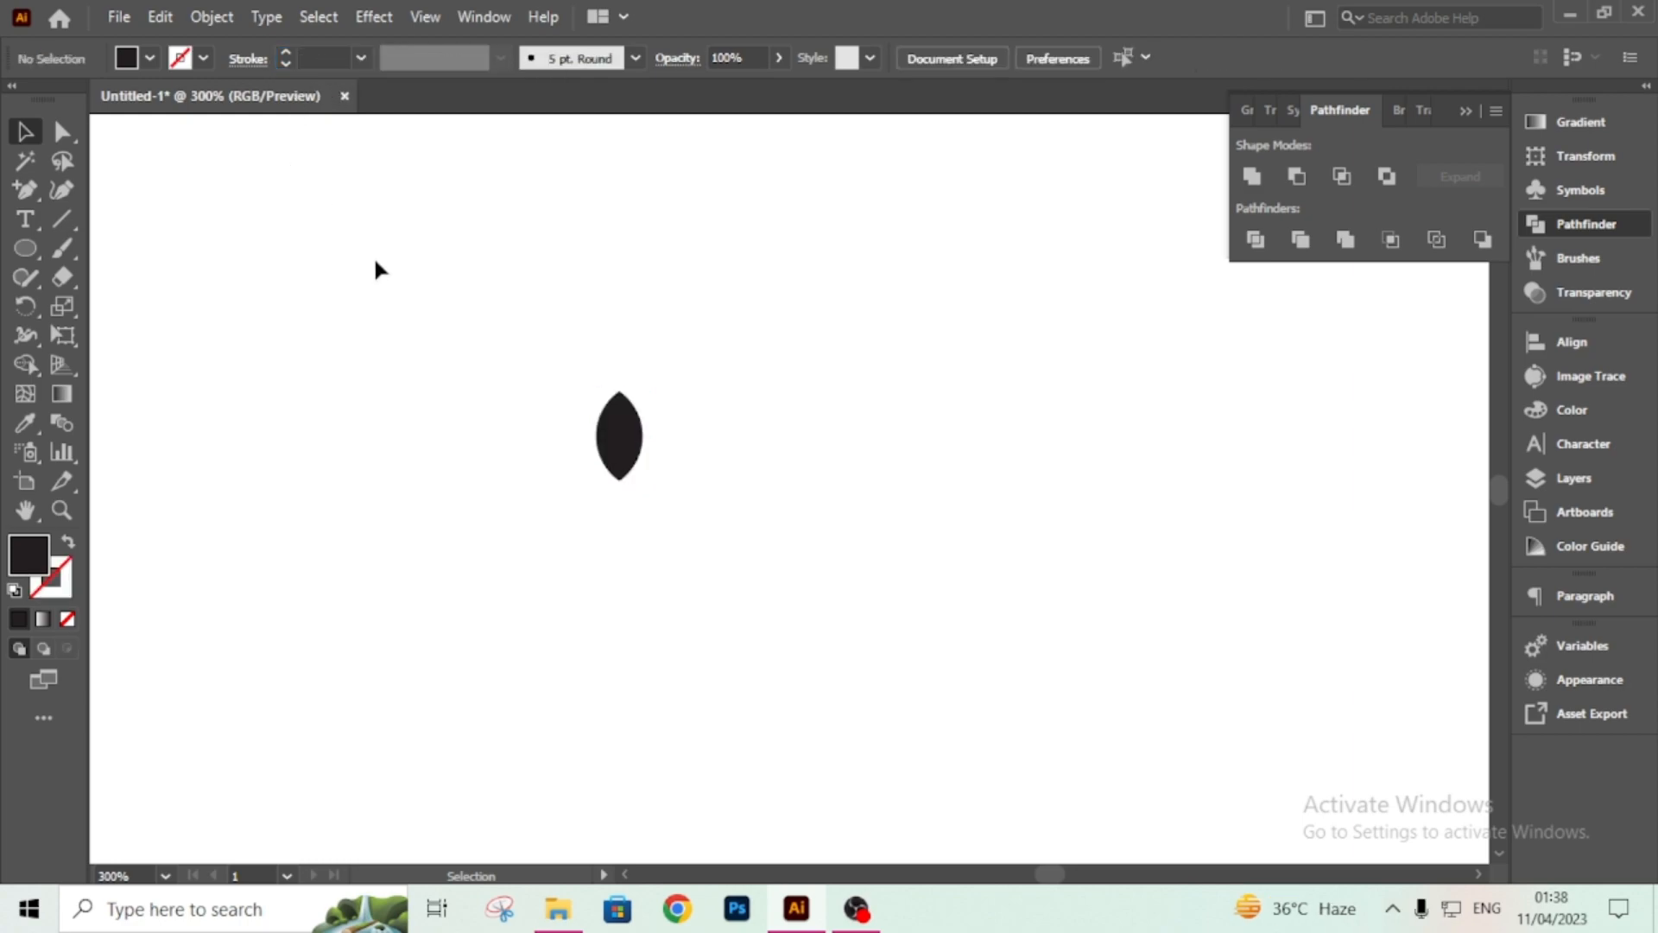
# Copy the lens shape and paste the copy in front of it.
pyautogui.click(642, 461)
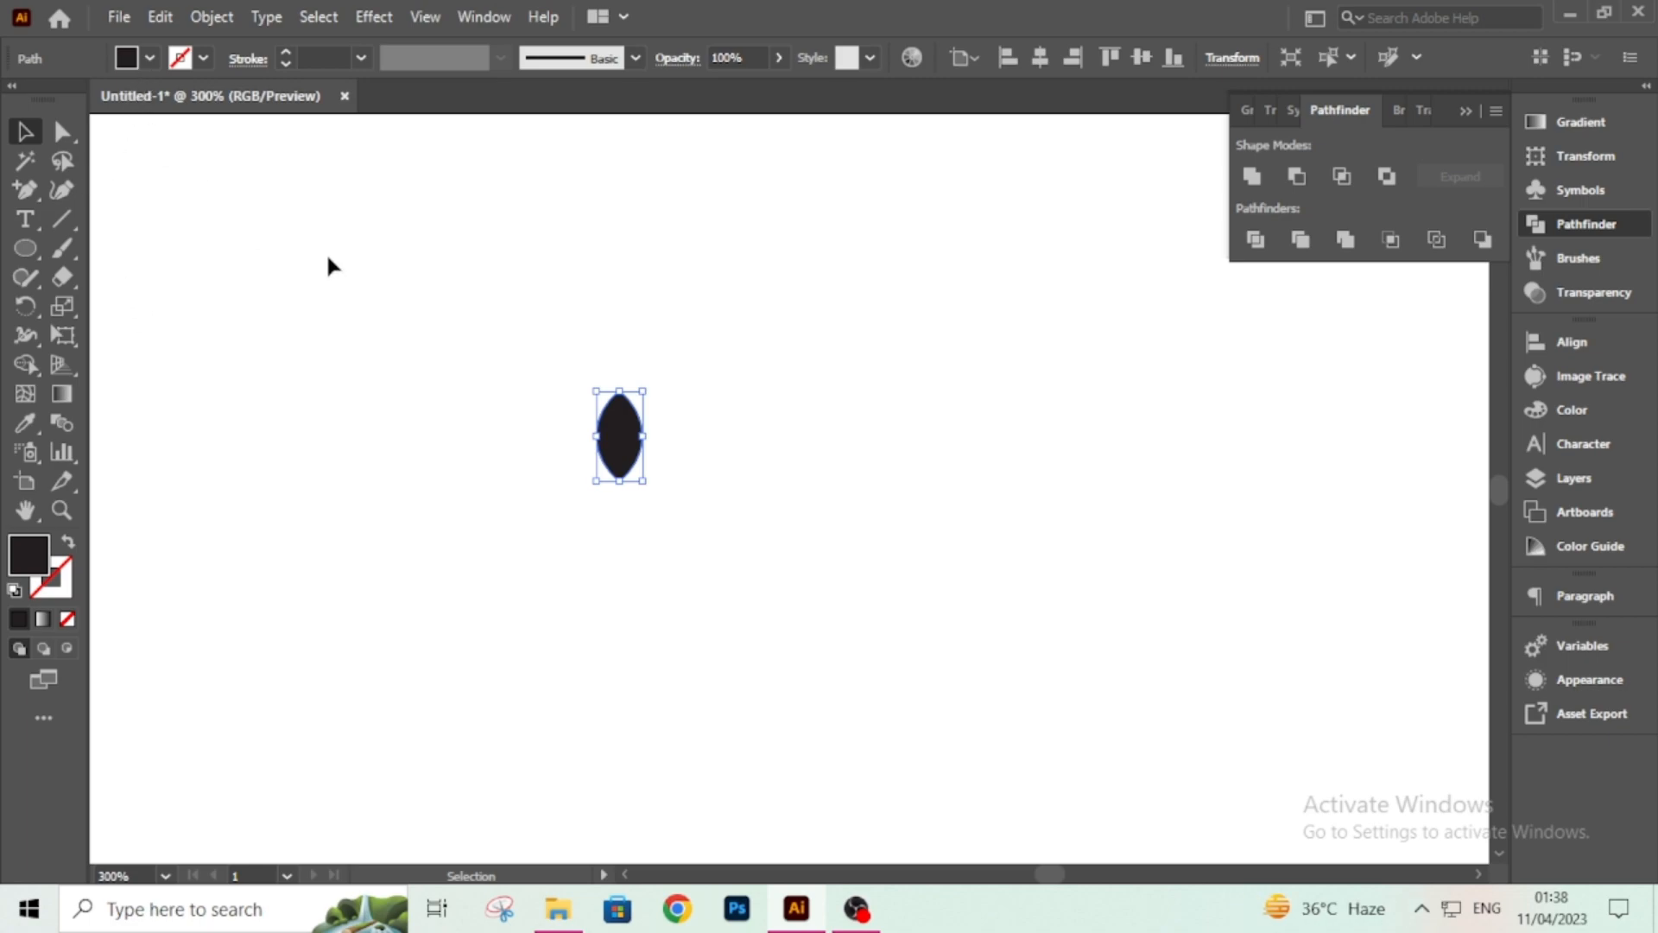
pyautogui.click(166, 17)
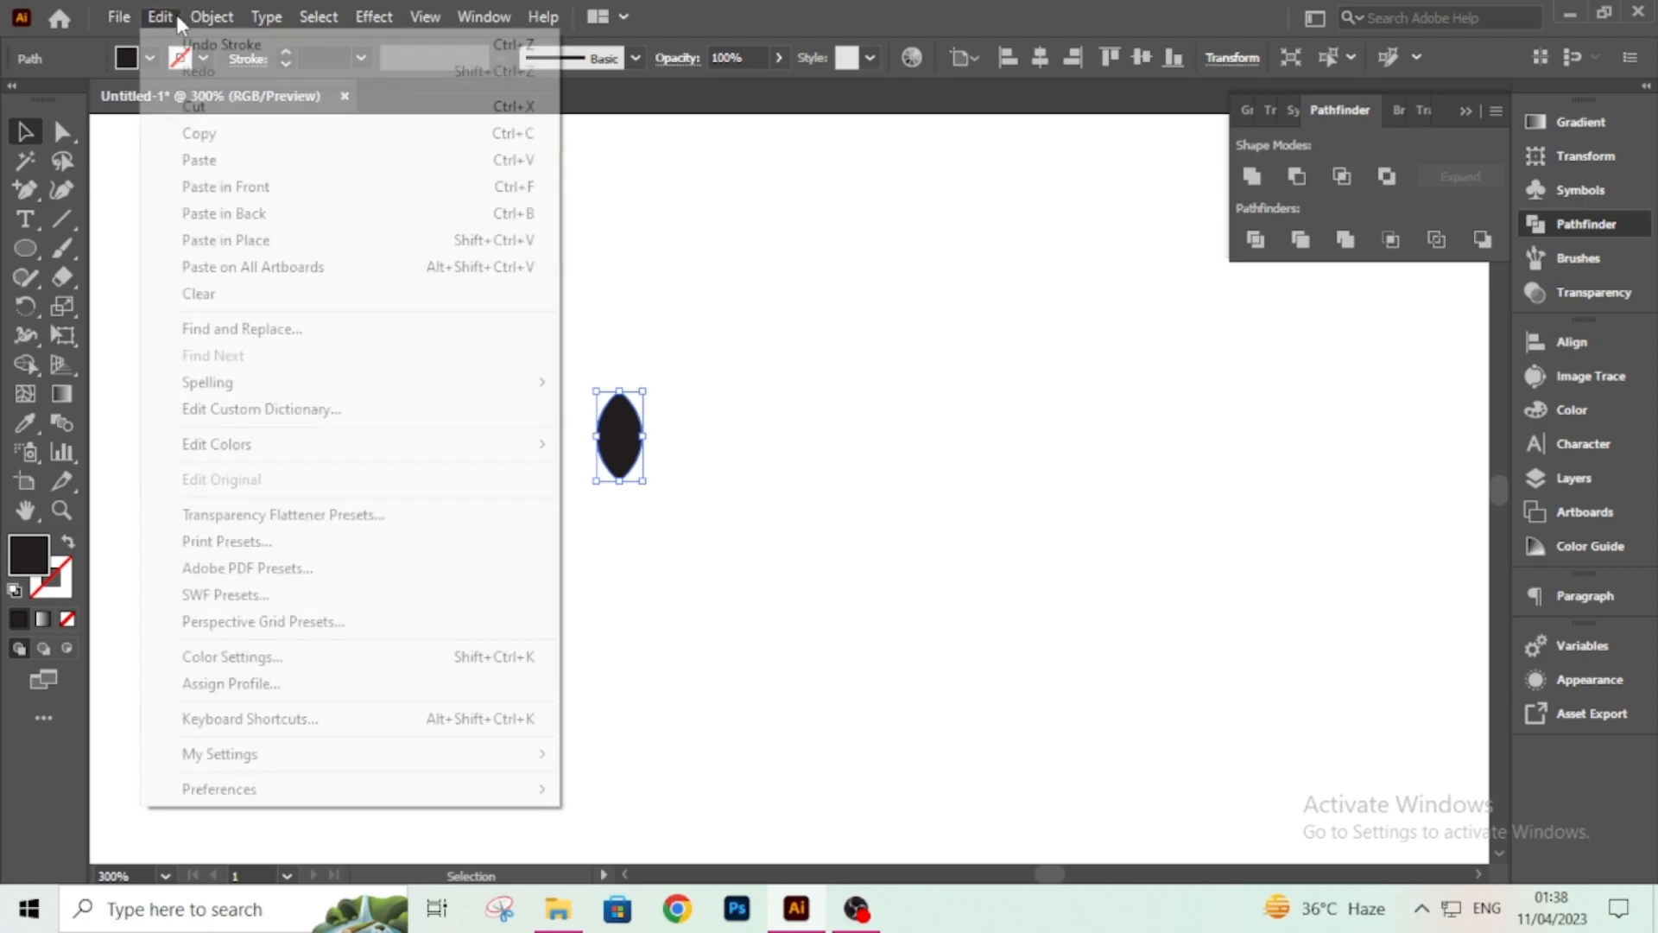
pyautogui.click(221, 133)
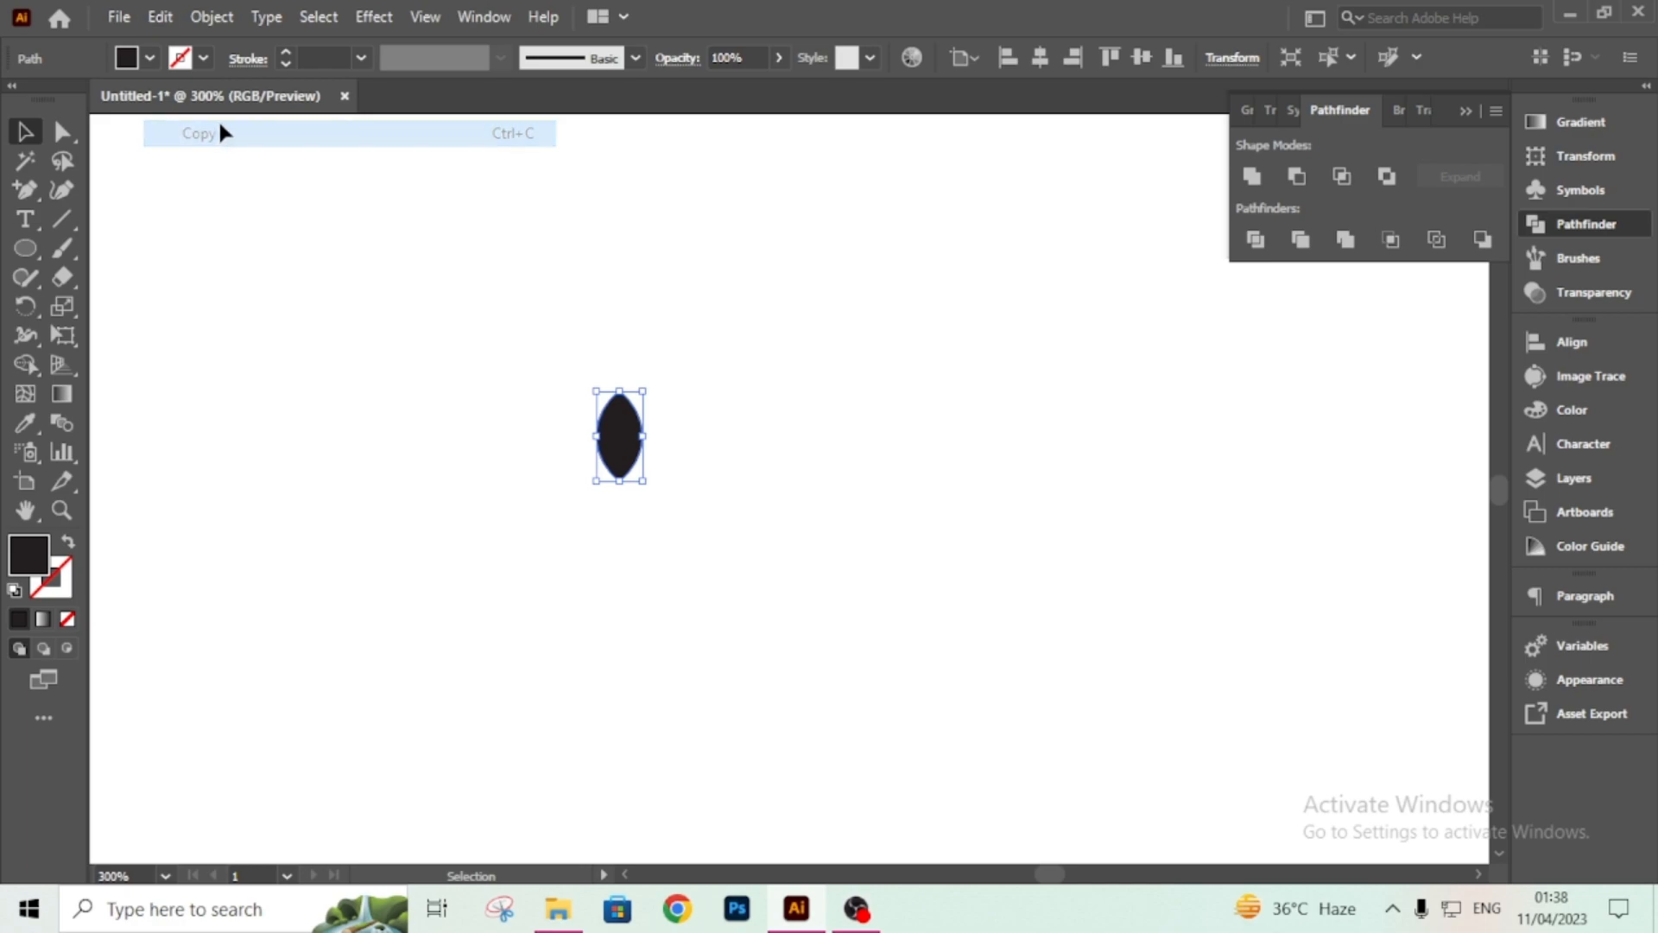
pyautogui.click(173, 19)
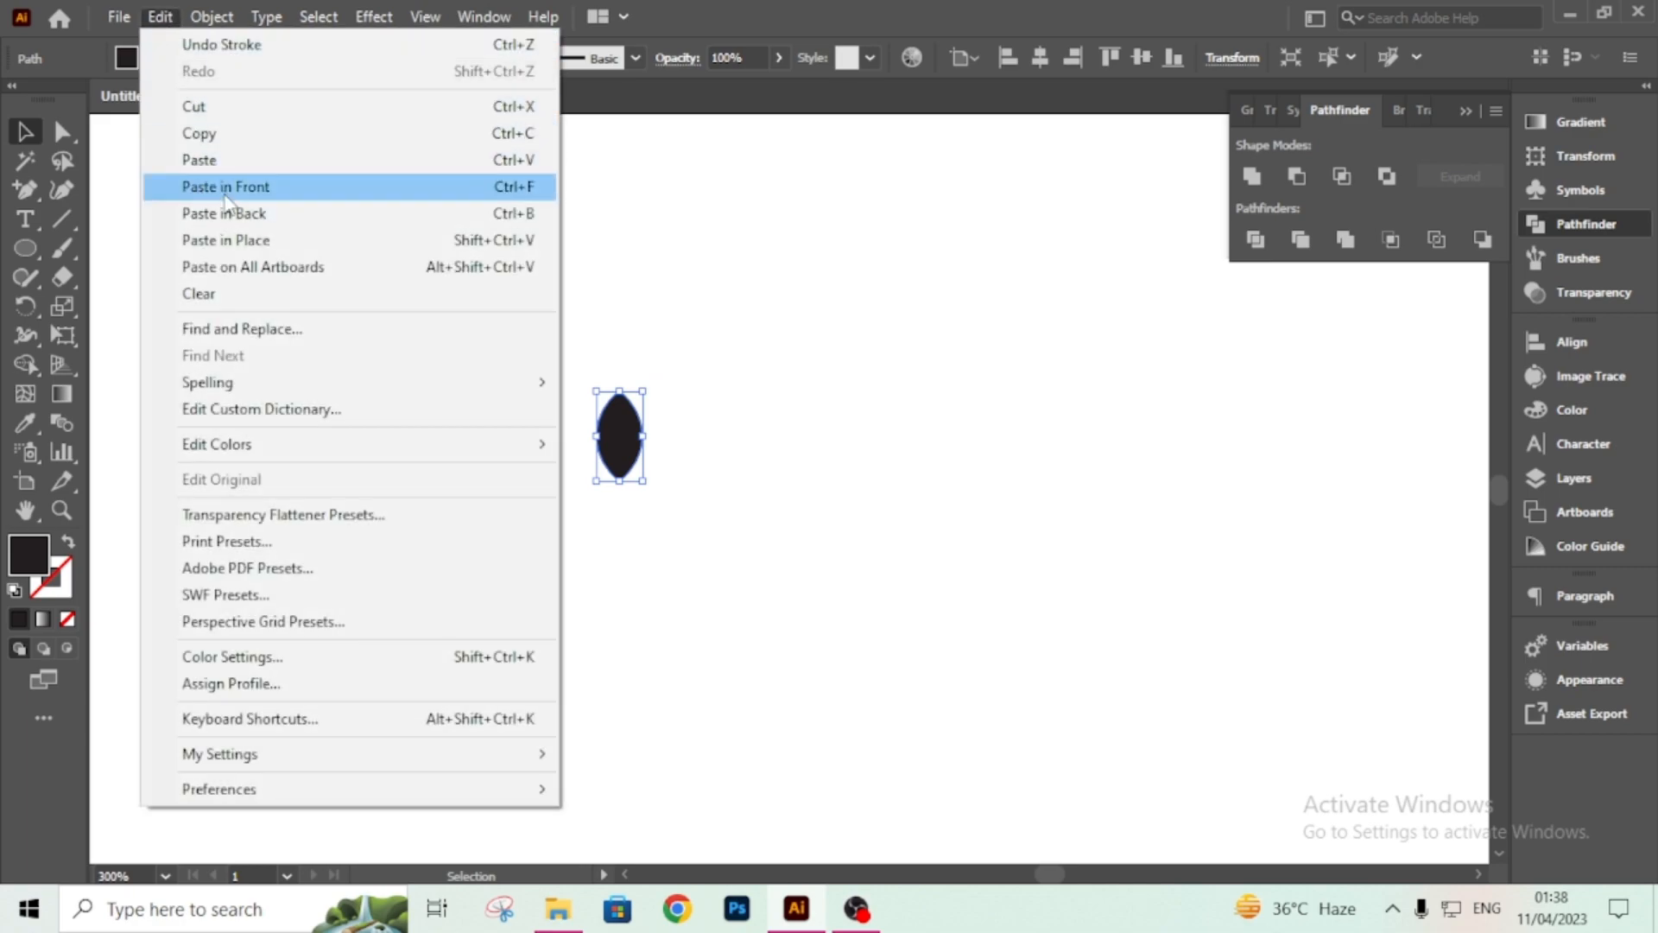
pyautogui.click(225, 186)
# Shrink the pasted copy down toward the bottom point of the lens.
pyautogui.hotkey('ctrl', '+')
pyautogui.hotkey('ctrl', '+')
pyautogui.hotkey('ctrl', '+')
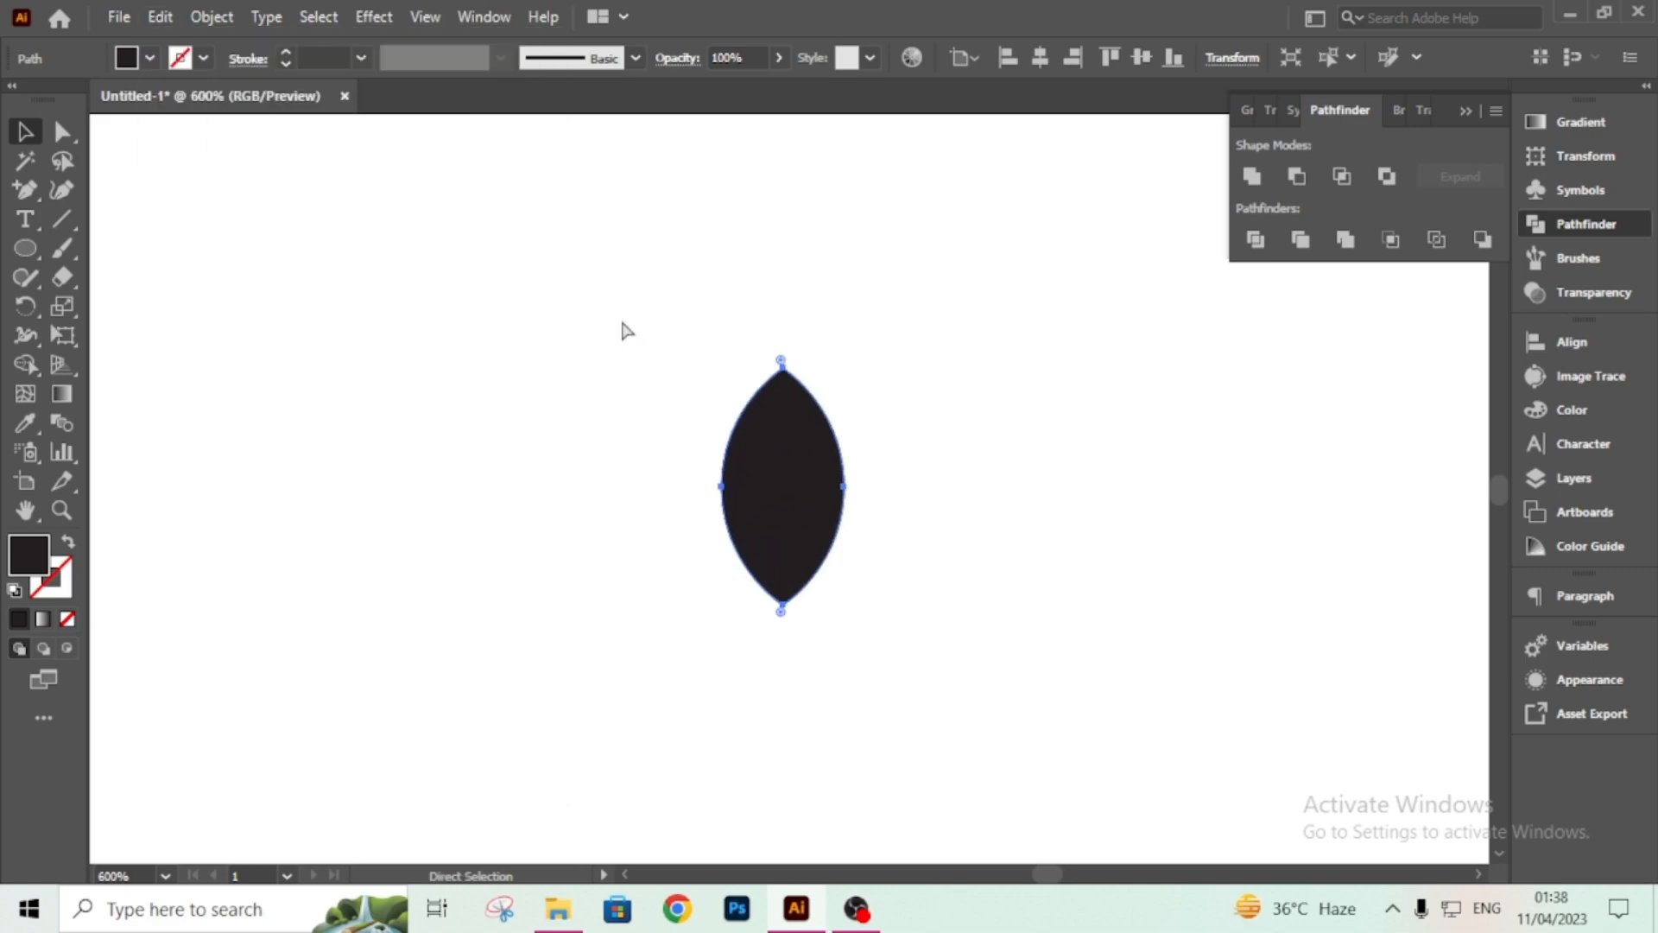
pyautogui.moveTo(783, 367); pyautogui.dragTo(761, 513)
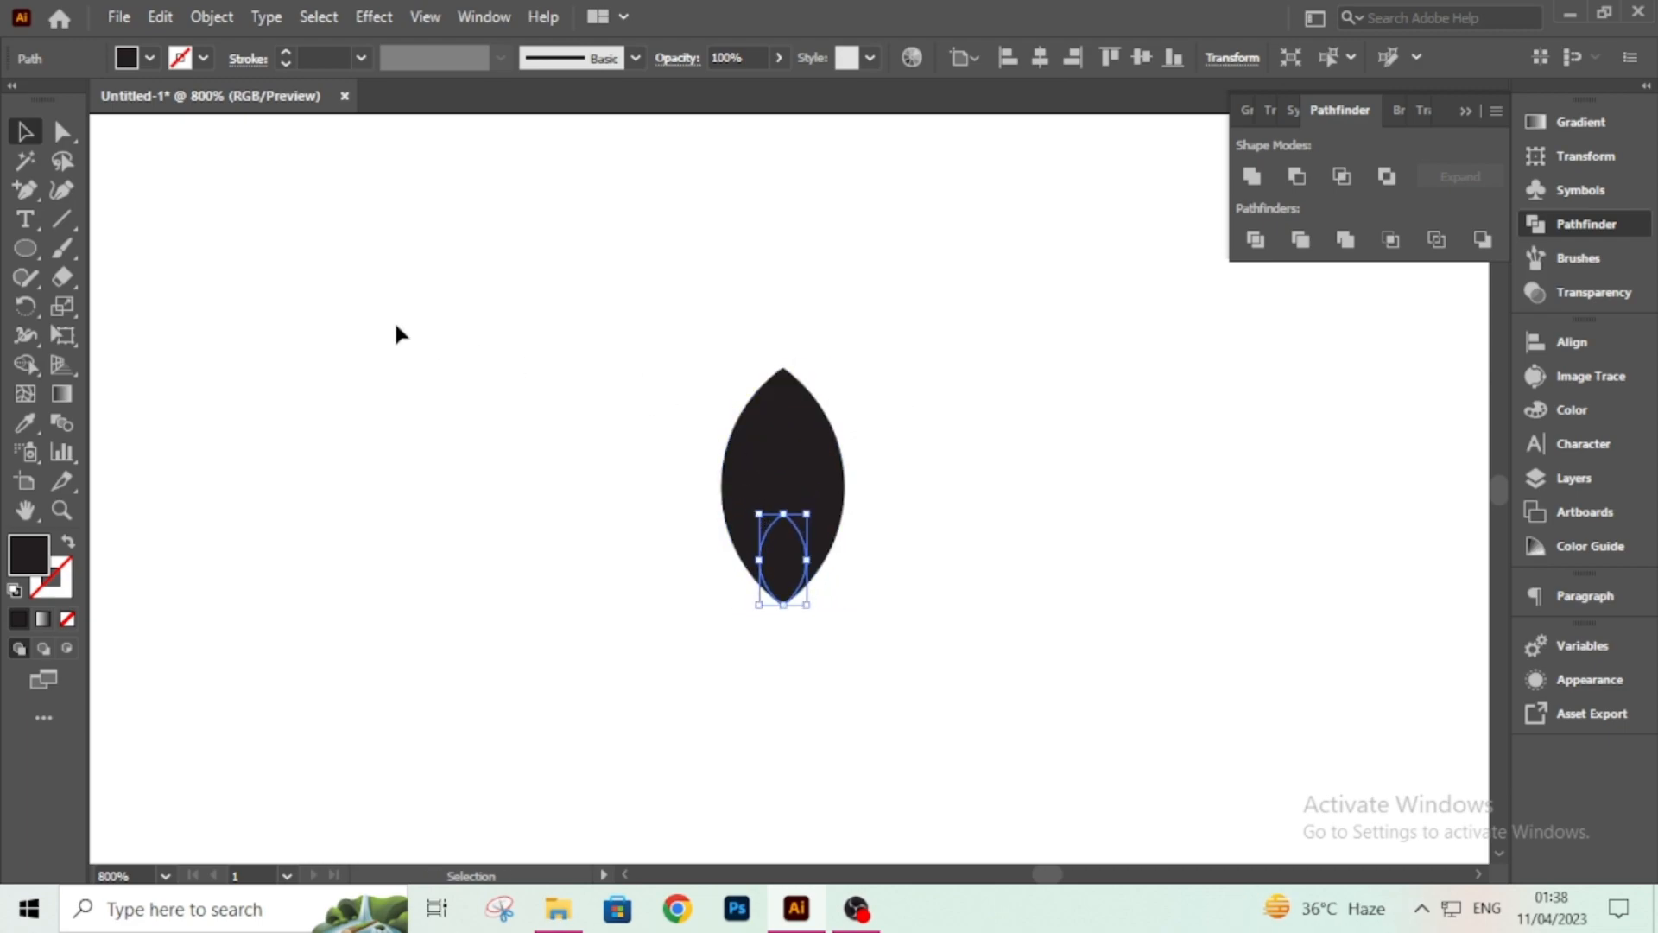
# Fill the small inner copy with white.
pyautogui.click(140, 59)
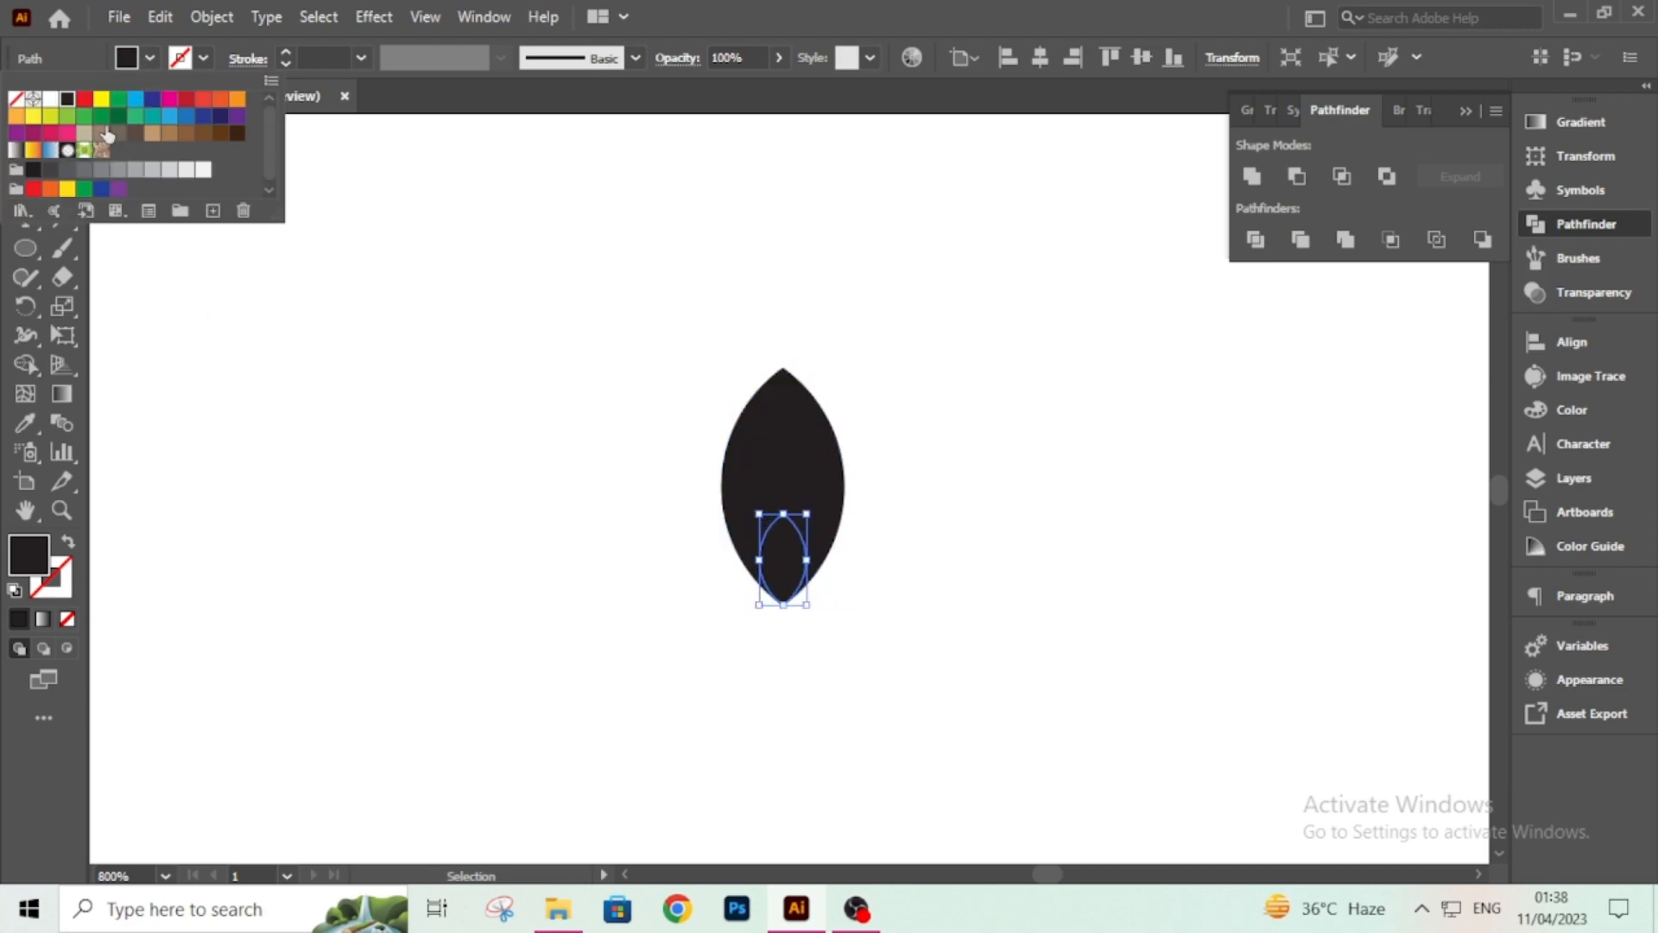
pyautogui.click(47, 102)
pyautogui.click(544, 387)
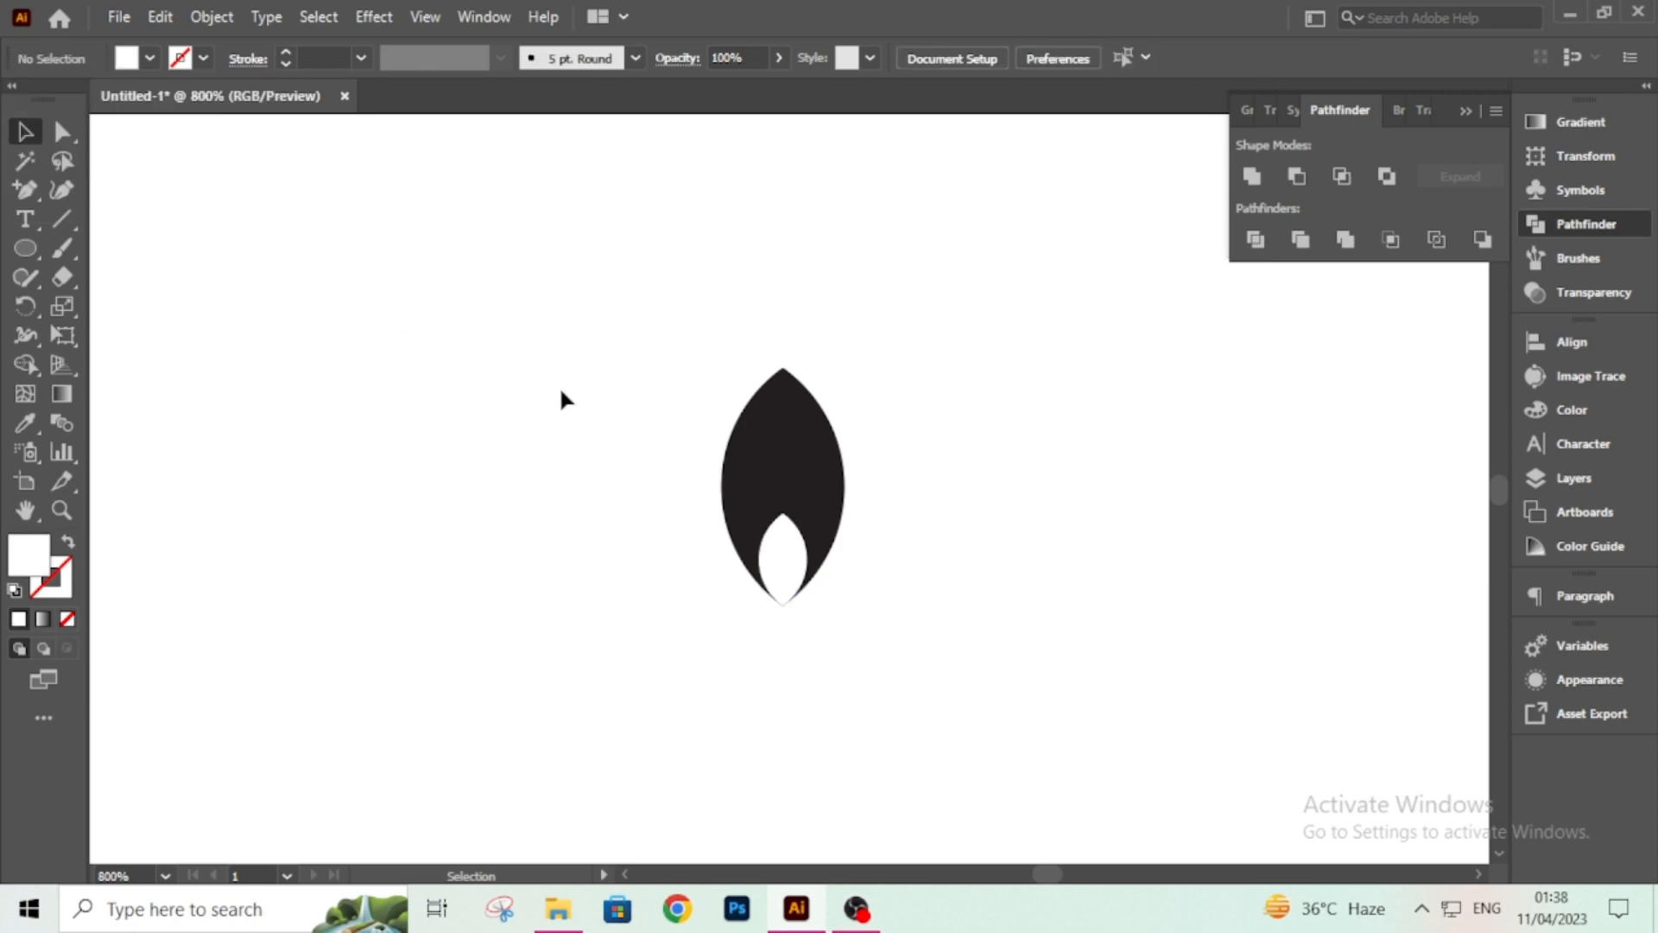
# Narrow the white inner shape into a thin sliver.
pyautogui.click(760, 557)
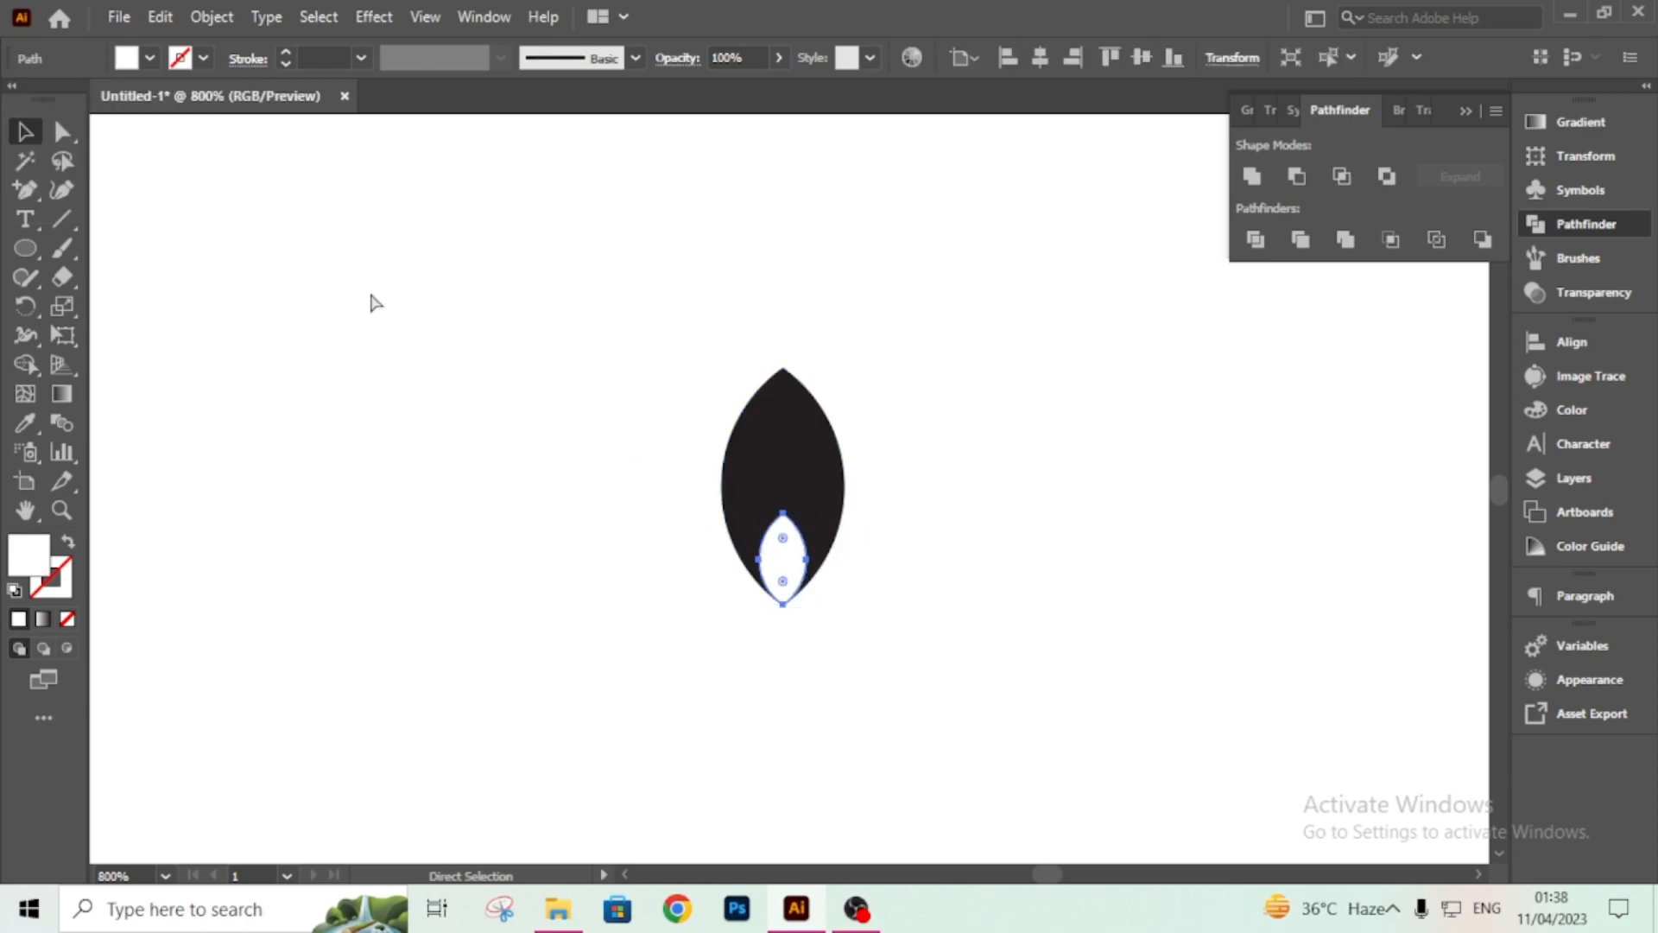
pyautogui.hotkey('ctrl', '+')
pyautogui.hotkey('ctrl', '+')
pyautogui.hotkey('ctrl', '+')
pyautogui.moveTo(703, 492); pyautogui.dragTo(770, 536)
pyautogui.click(892, 573)
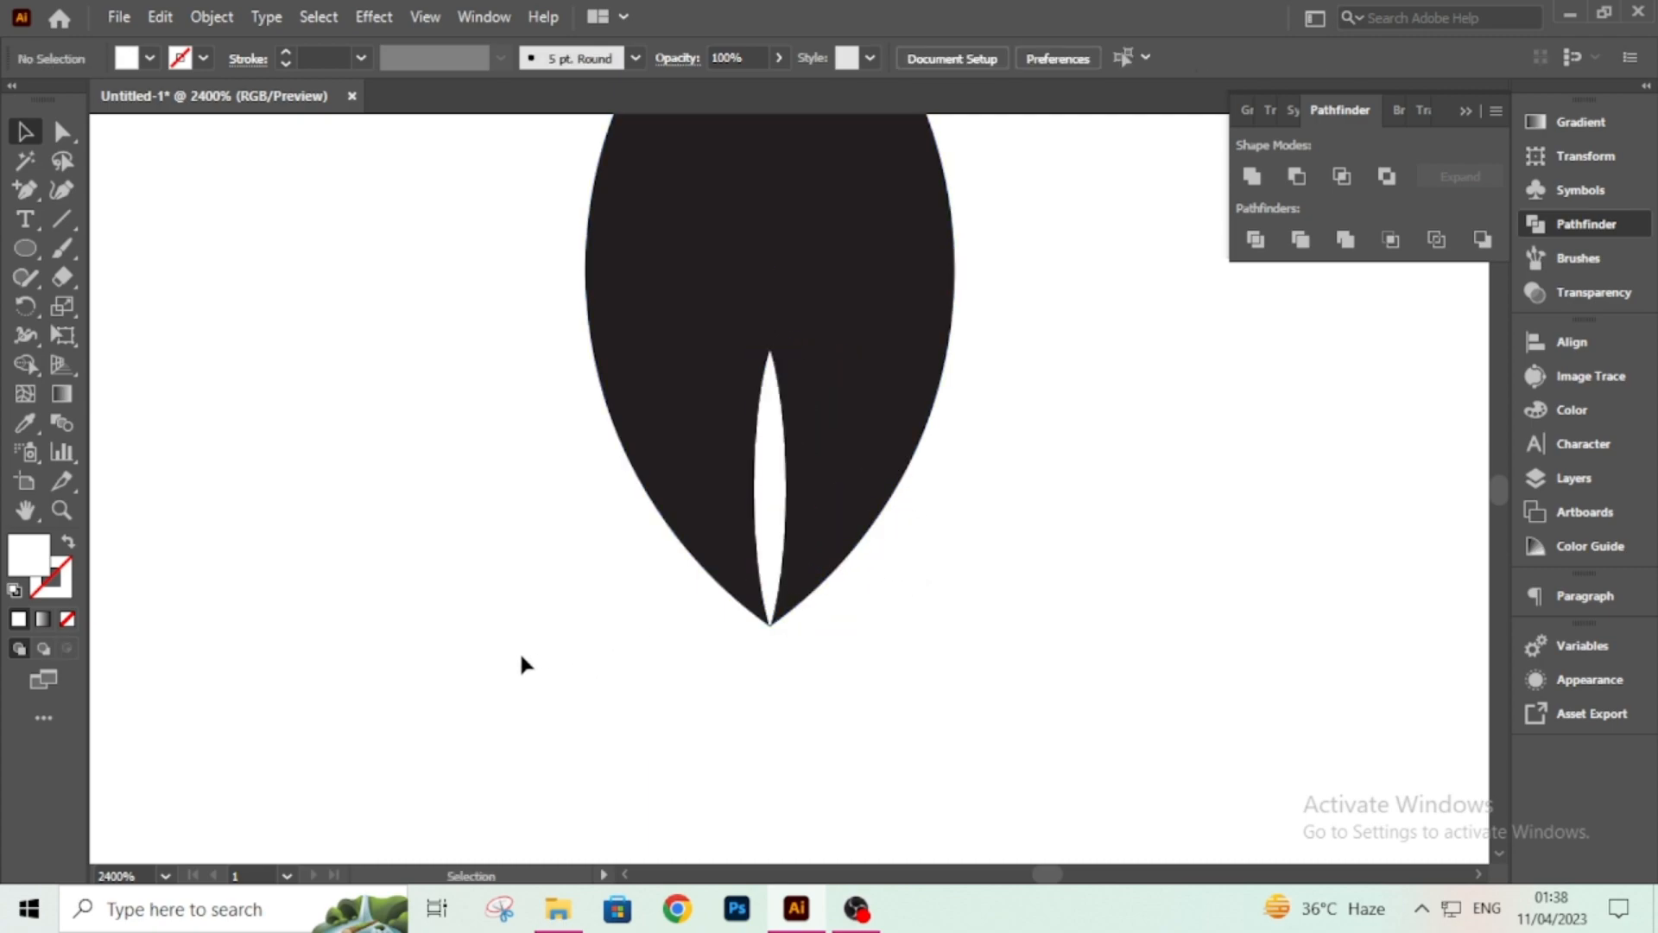
# Reposition the white sliver so it meets the black lens's bottom point.
pyautogui.hotkey('ctrl', '=')
pyautogui.hotkey('ctrl', '=')
pyautogui.hotkey('ctrl', '=')
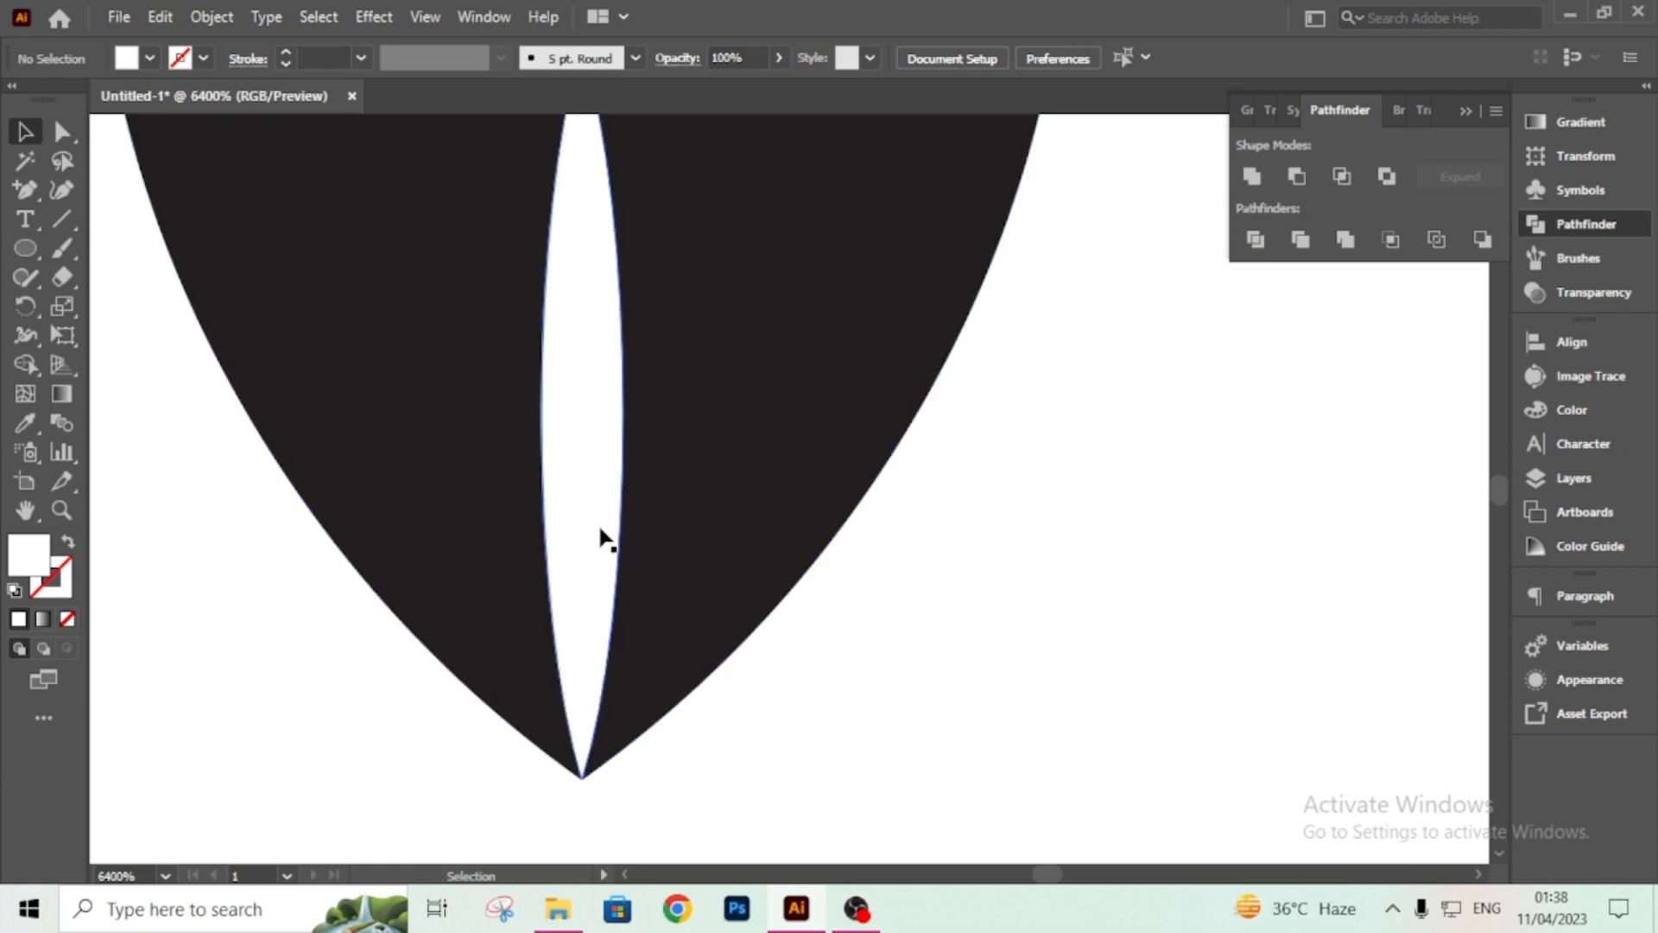
pyautogui.click(605, 555)
pyautogui.moveTo(573, 544); pyautogui.dragTo(568, 373)
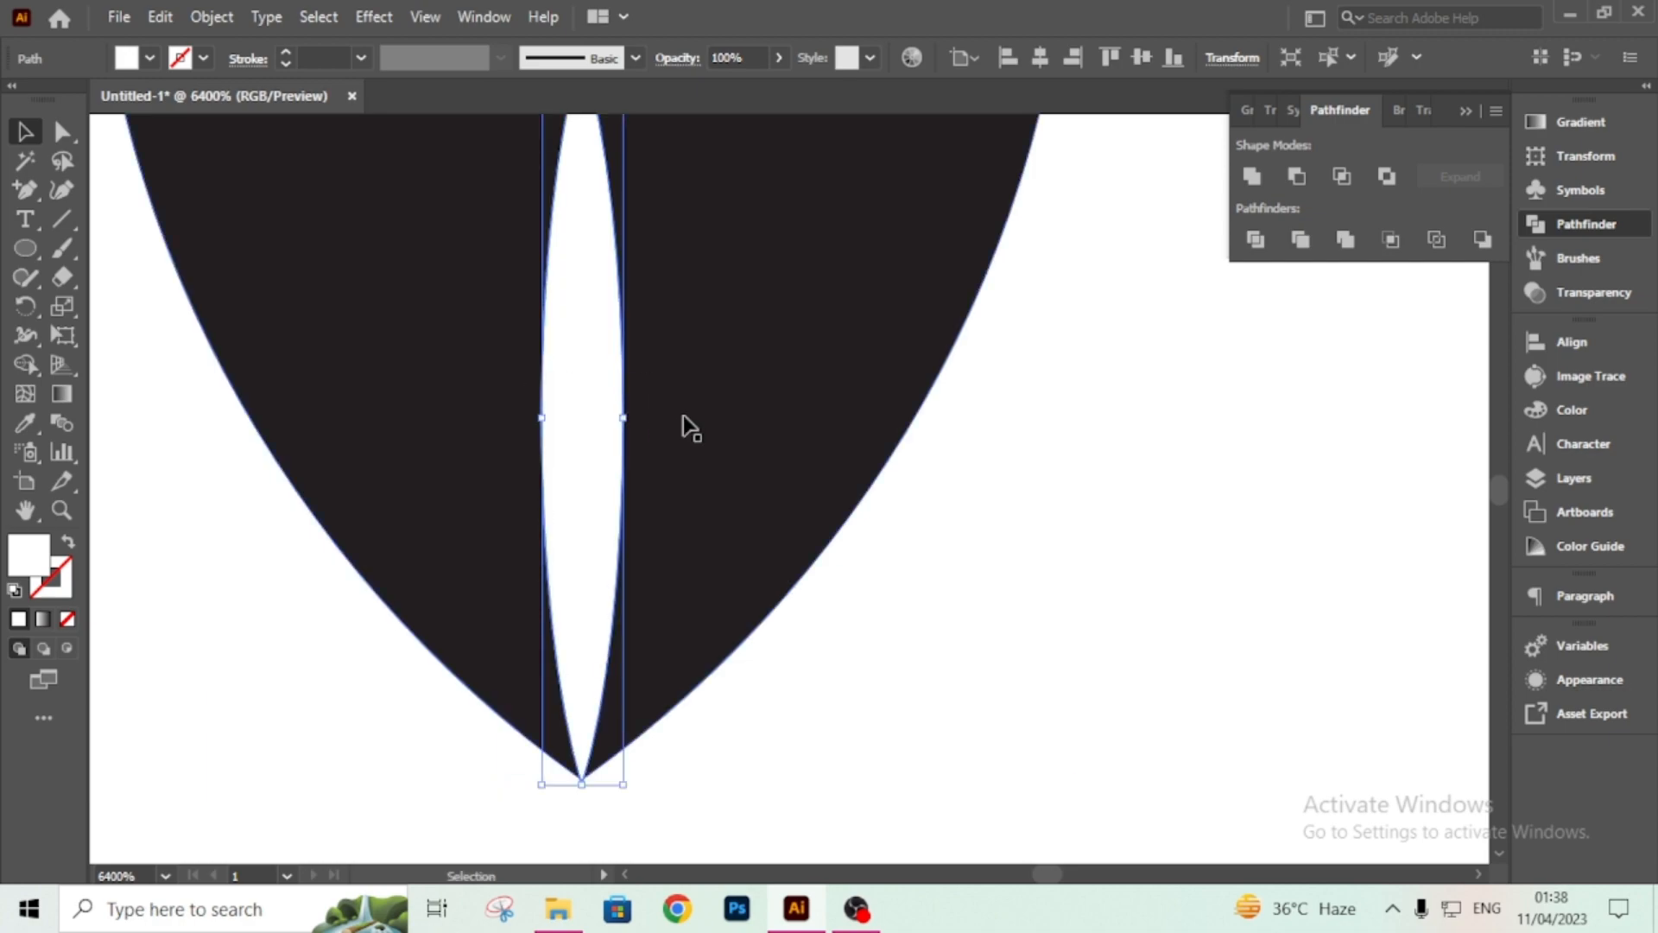
pyautogui.click(987, 499)
# Move the black lens's top point down to shorten the leaf shape.
pyautogui.hotkey('ctrl', '-')
pyautogui.hotkey('ctrl', '-')
pyautogui.hotkey('ctrl', '-')
pyautogui.hotkey('ctrl', '-')
pyautogui.hotkey('ctrl', '-')
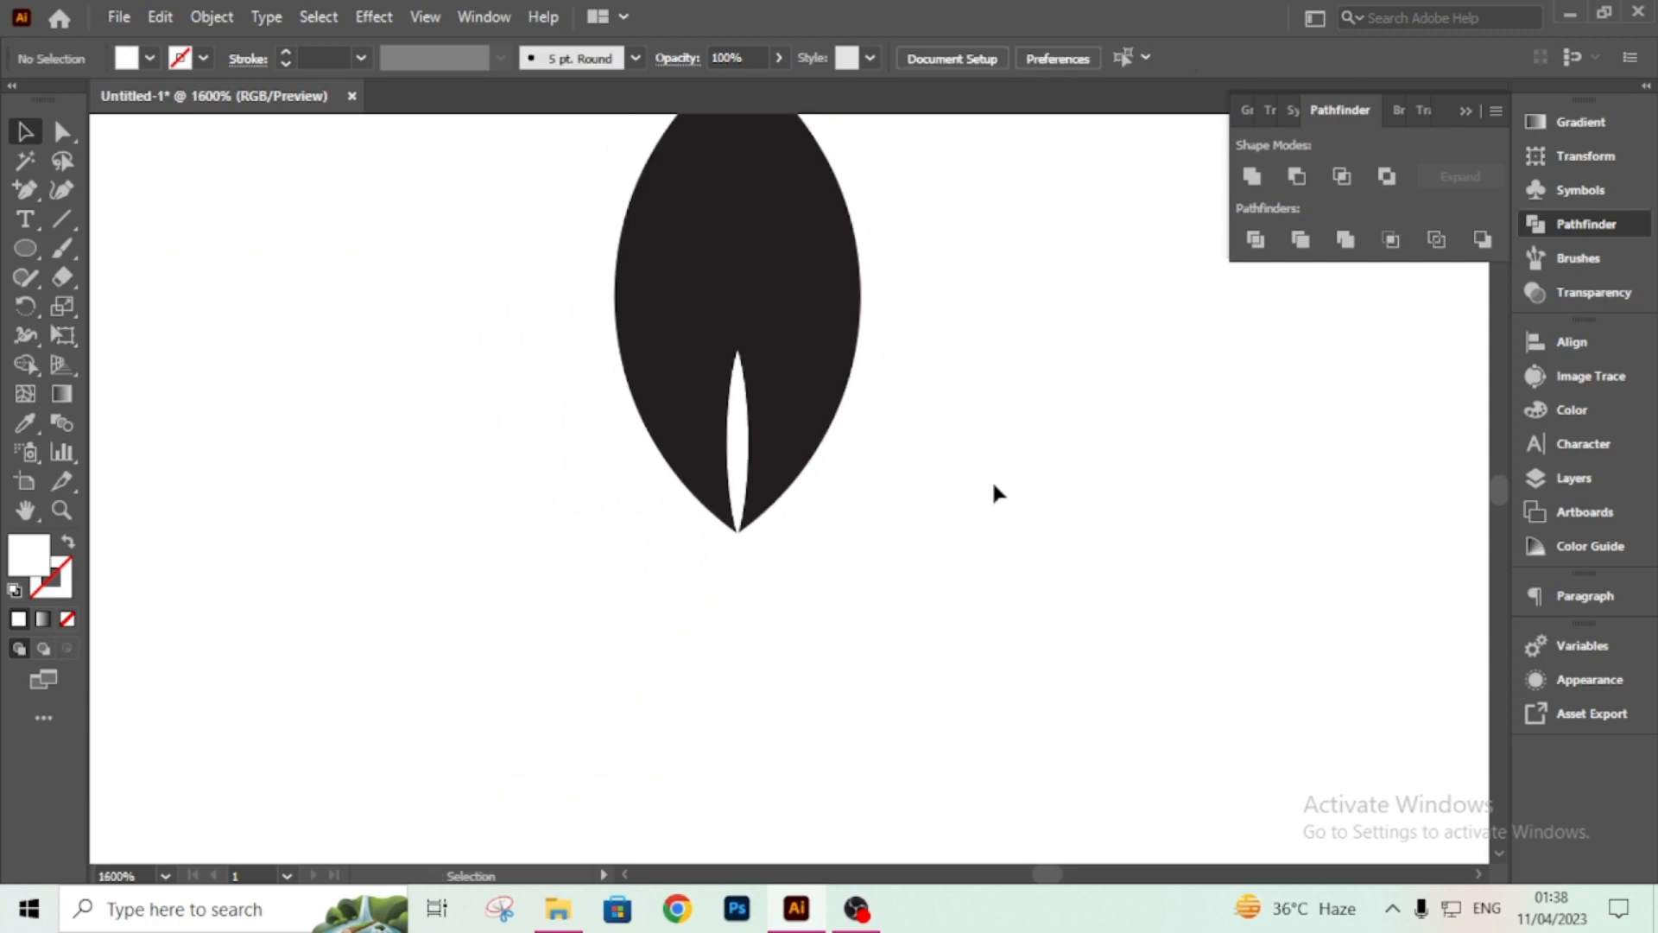
pyautogui.hotkey('ctrl', '-')
pyautogui.hotkey('ctrl', '-')
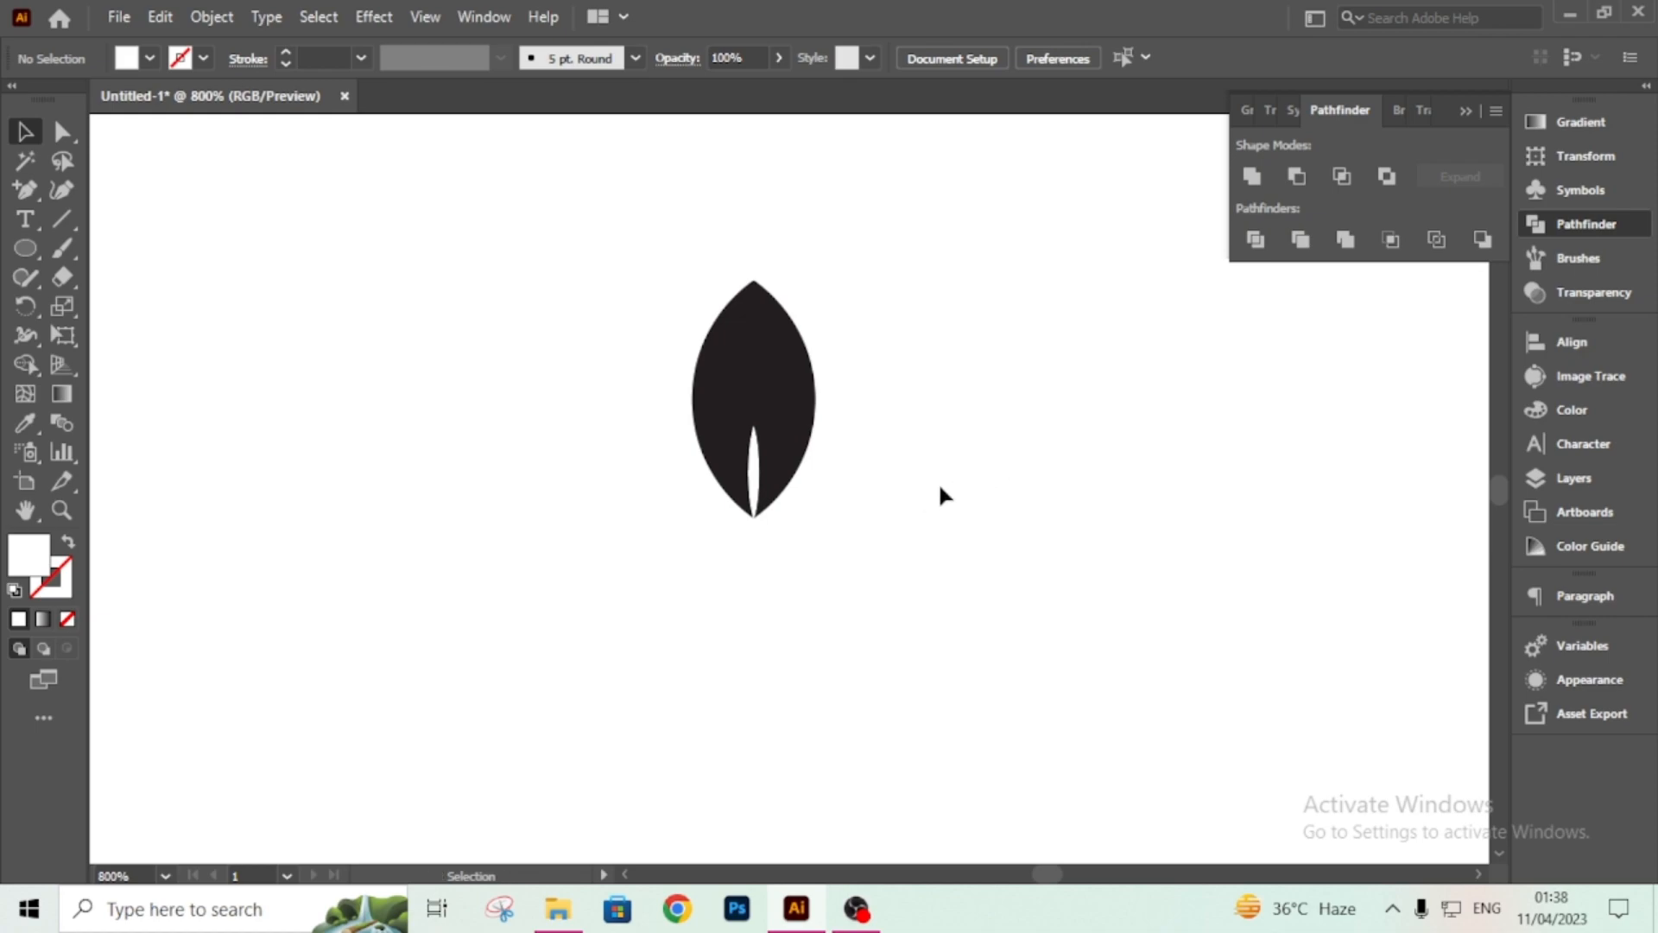
pyautogui.click(777, 341)
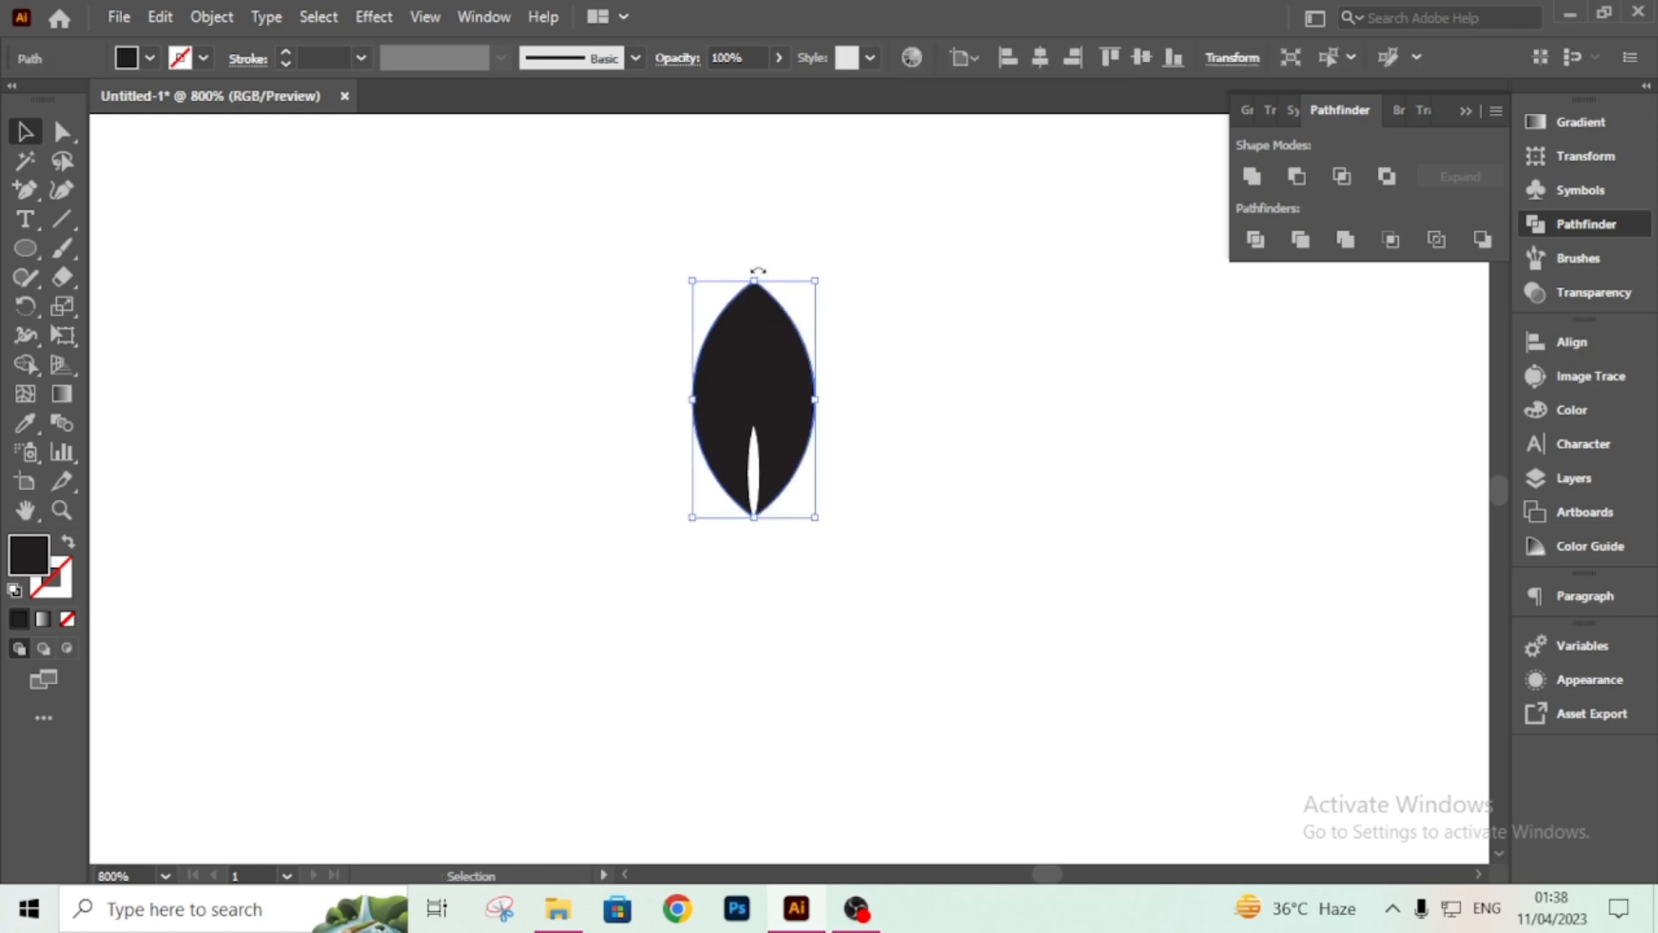
pyautogui.press('a')
pyautogui.press('v')
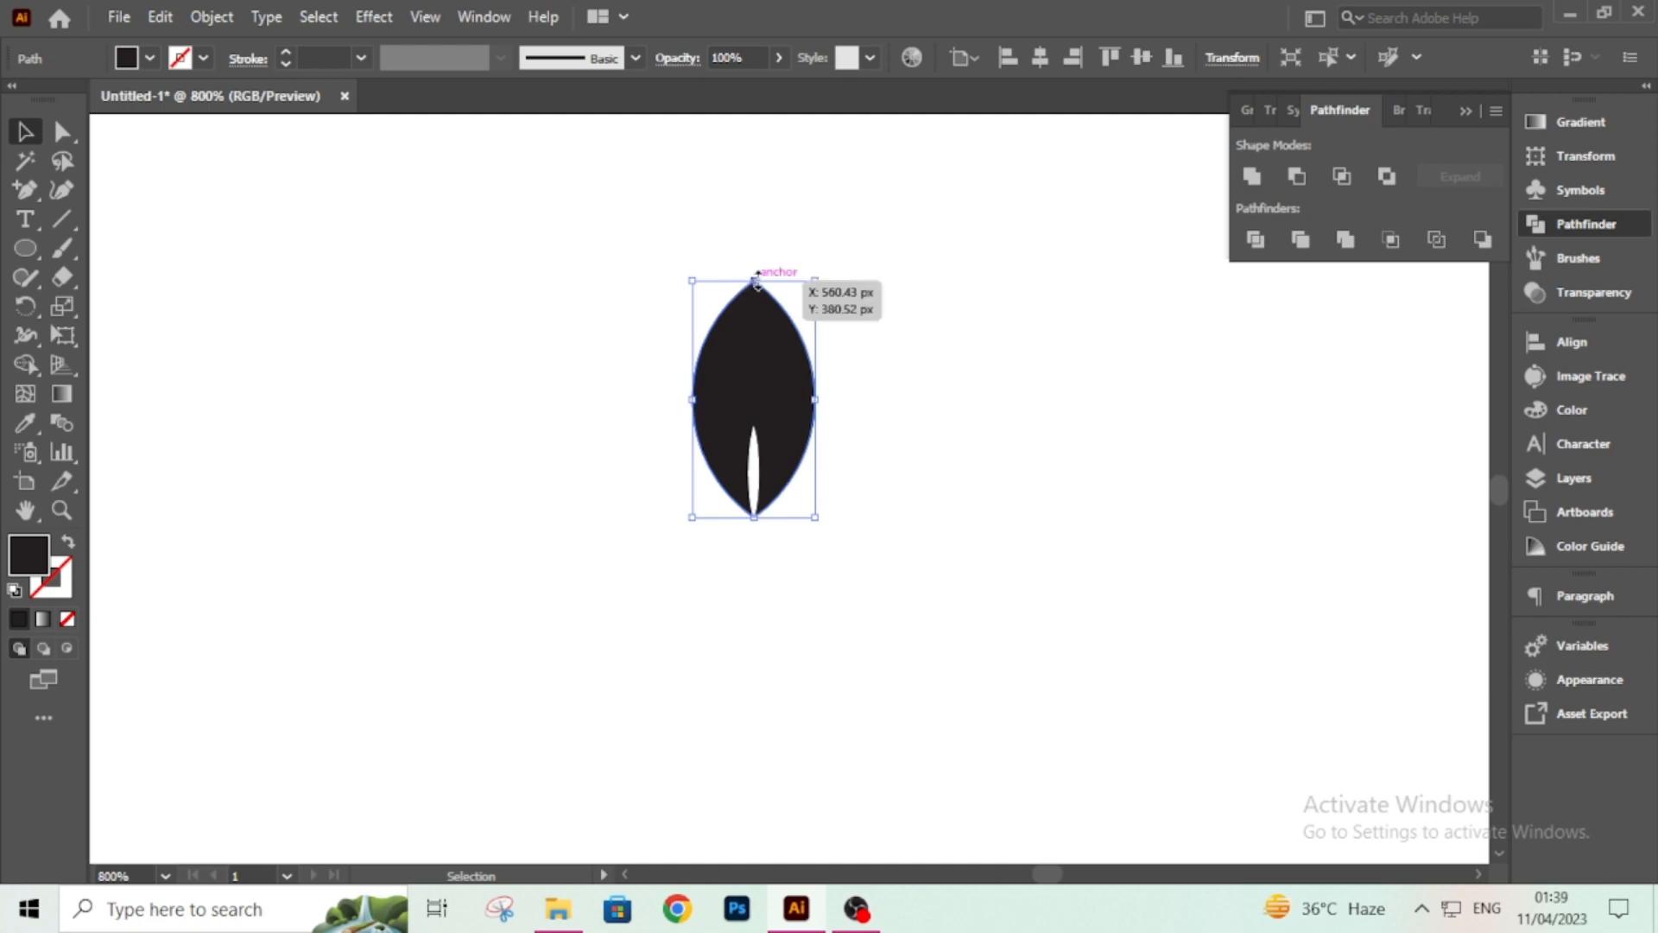
pyautogui.moveTo(757, 285); pyautogui.dragTo(760, 327)
pyautogui.click(863, 411)
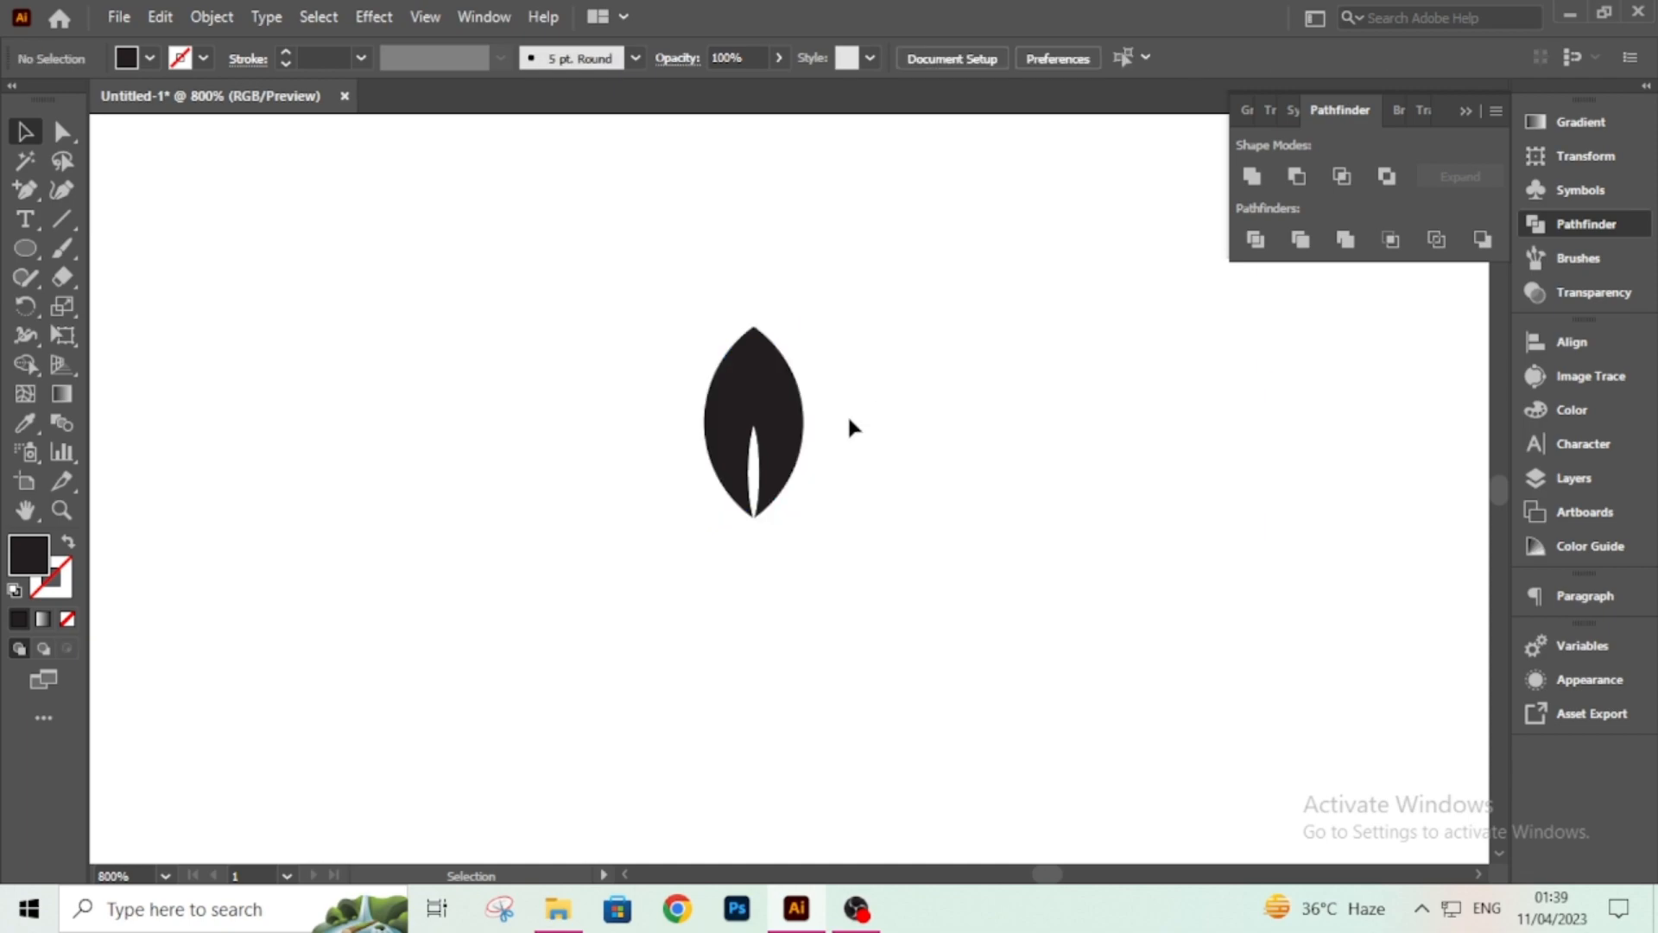
# Nudge the white sliver's top point slightly, then group the sliver with the black leaf.
pyautogui.click(756, 466)
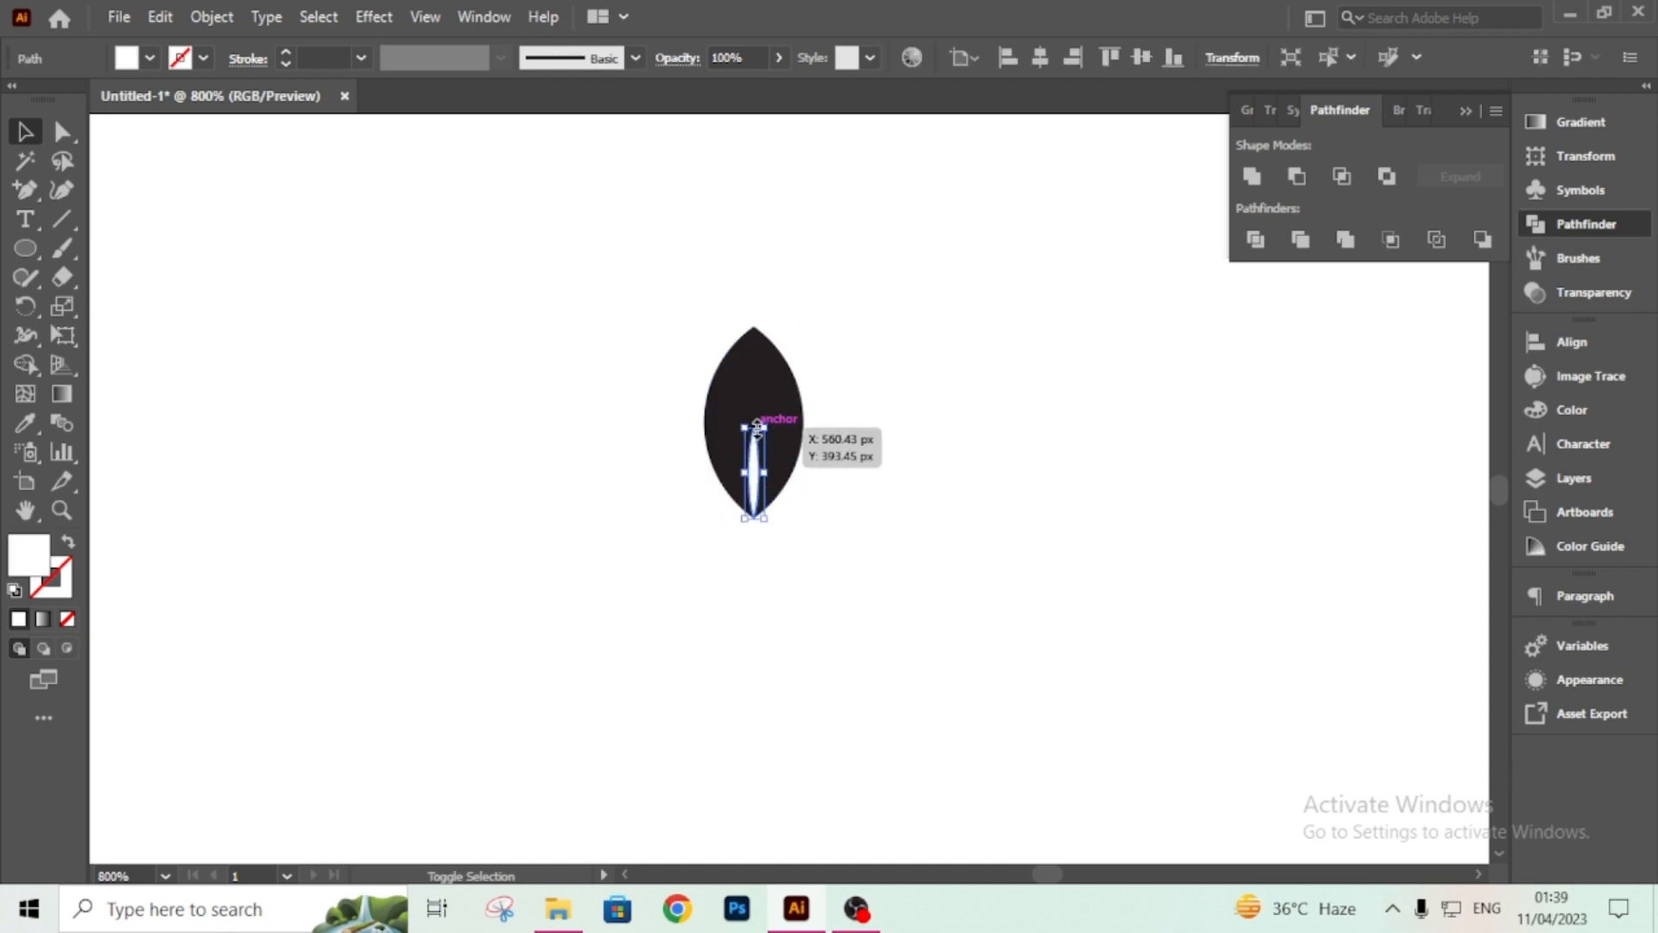
pyautogui.moveTo(757, 429); pyautogui.dragTo(757, 435)
pyautogui.click(842, 463)
pyautogui.moveTo(842, 470); pyautogui.dragTo(789, 484)
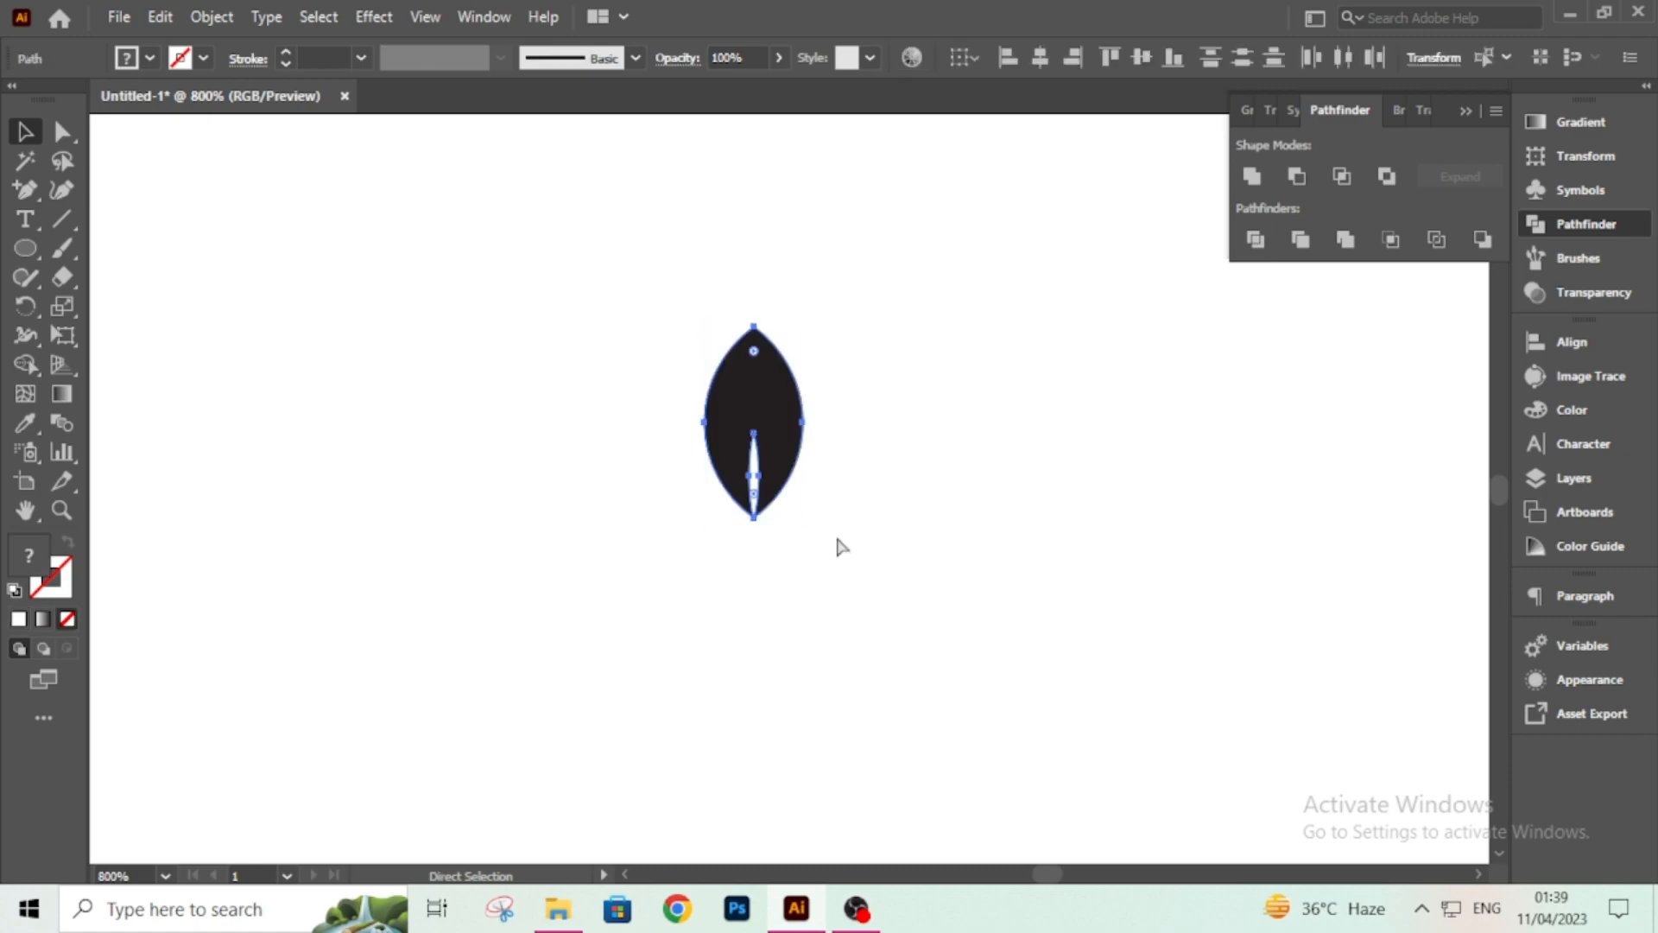
pyautogui.press('v')
pyautogui.rightClick(765, 382)
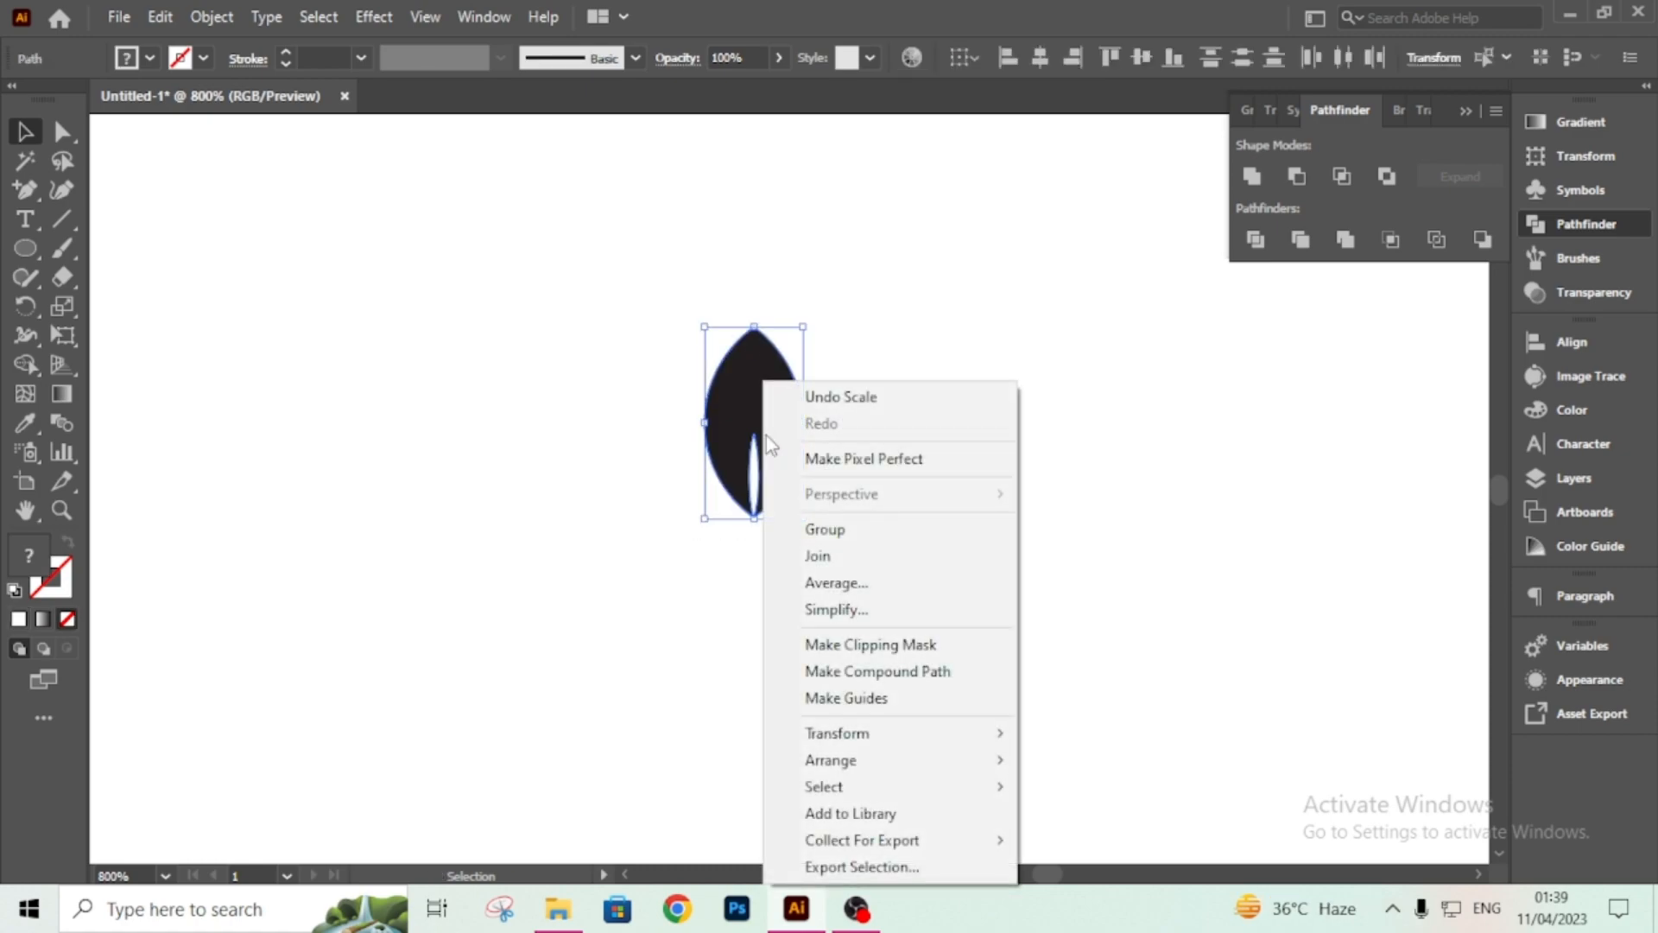
pyautogui.click(879, 527)
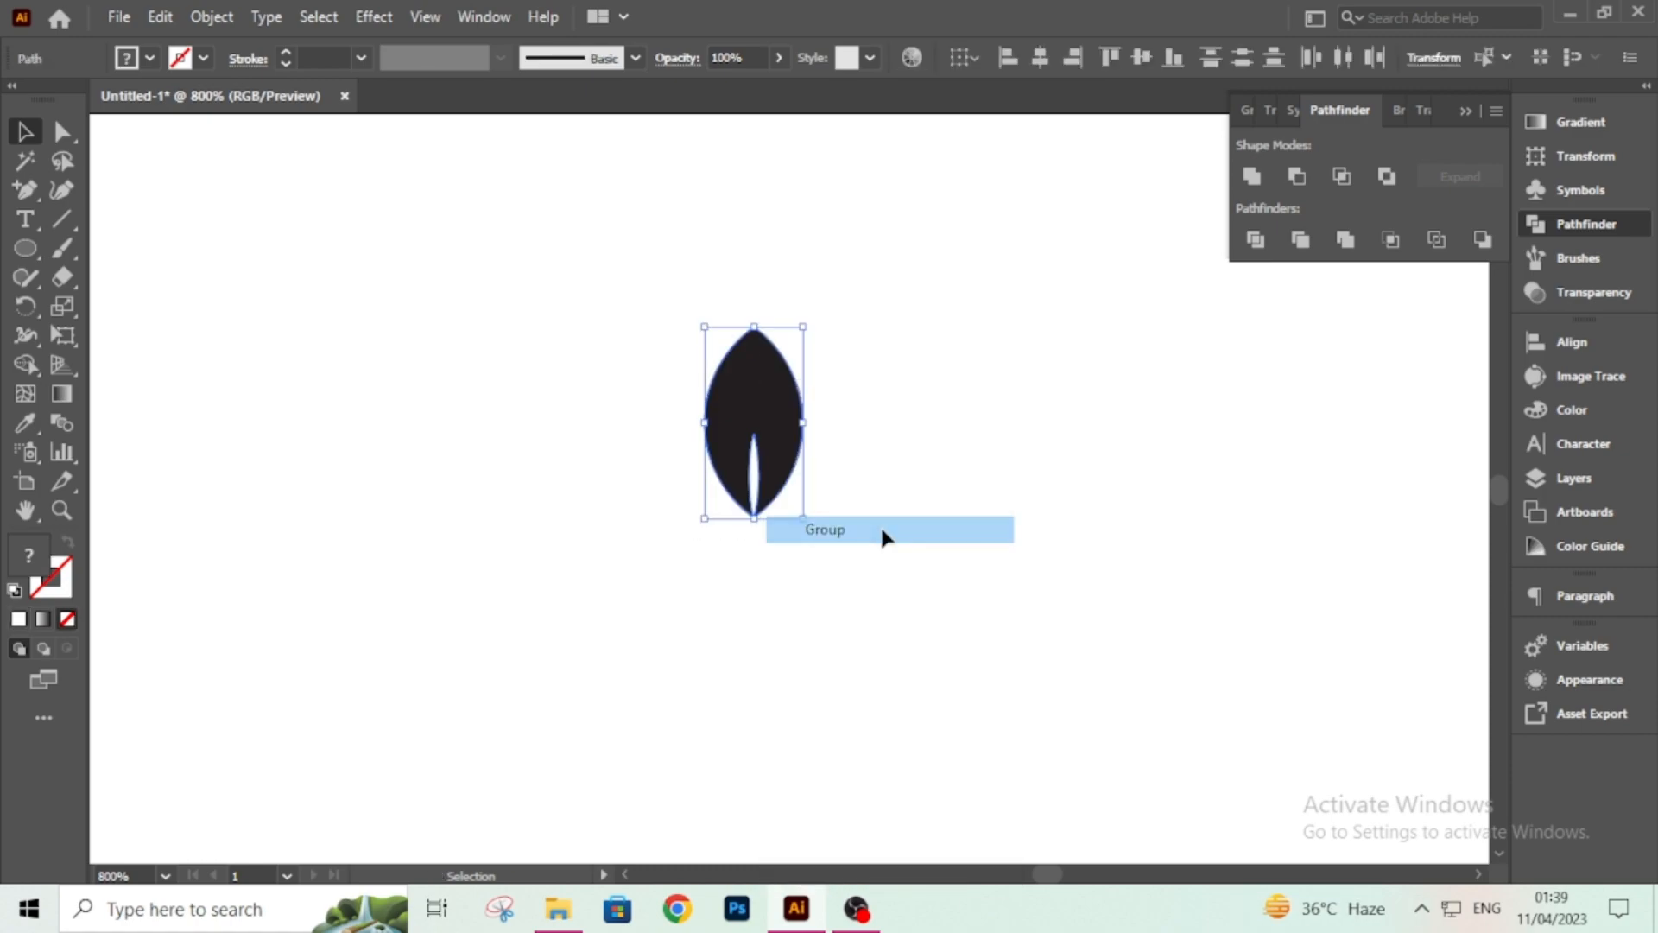
# Rotate a copy of the leaf 45° around a point to its right.
pyautogui.click(25, 308)
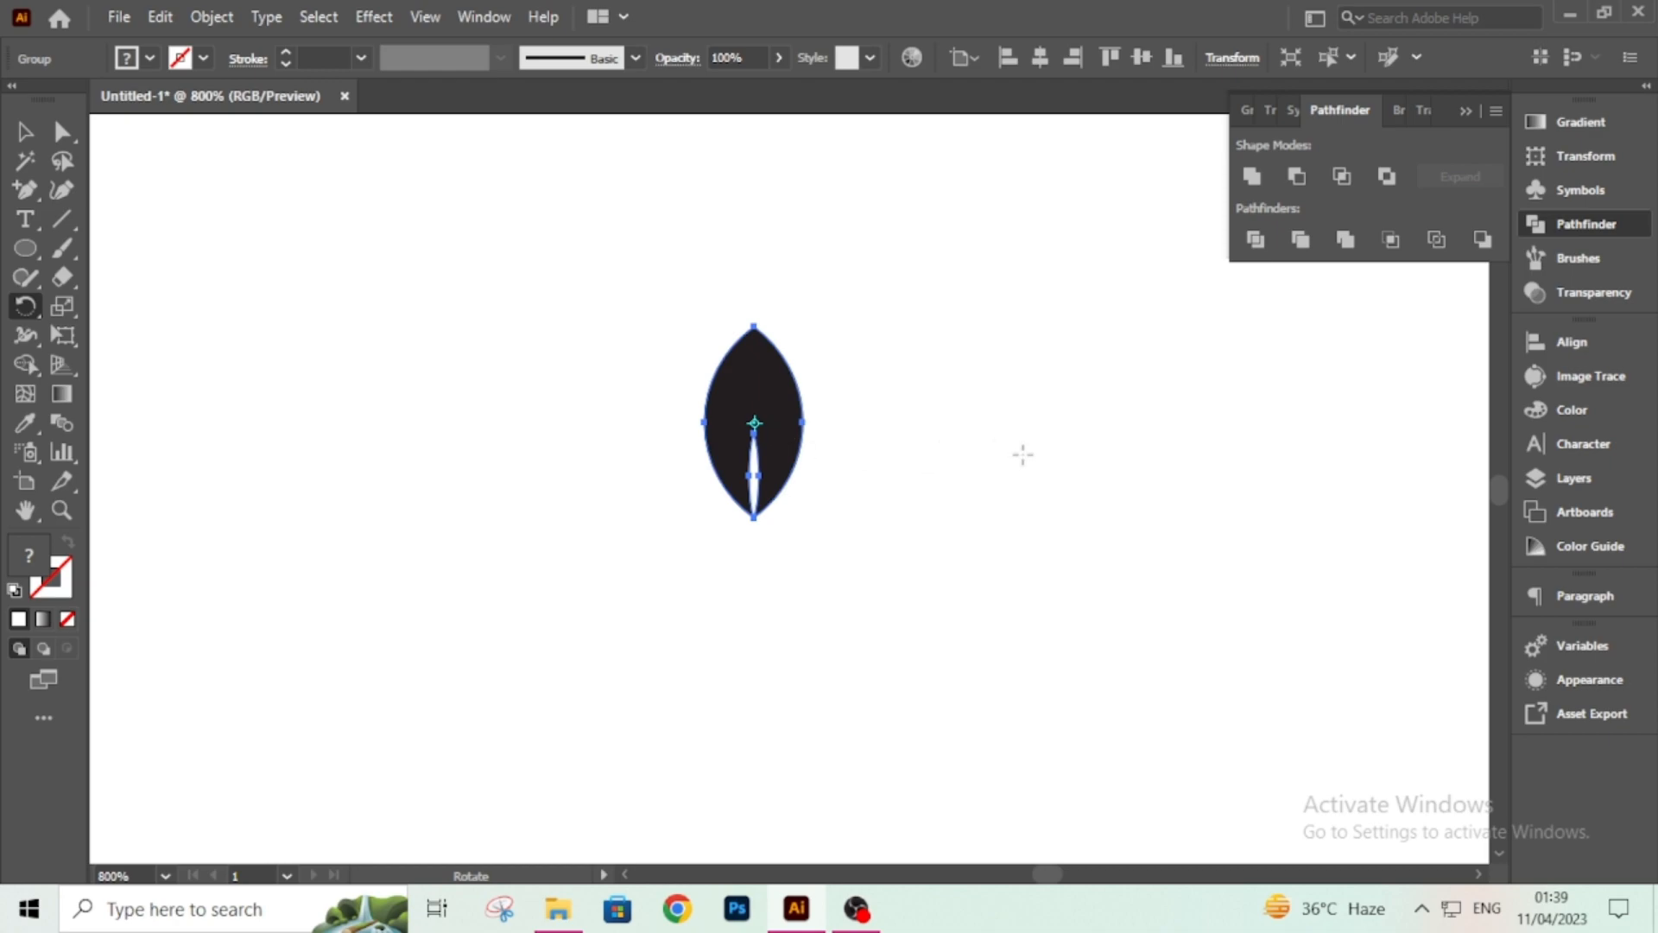
pyautogui.keyDown('alt'); pyautogui.click(1002, 421); pyautogui.keyUp('alt')
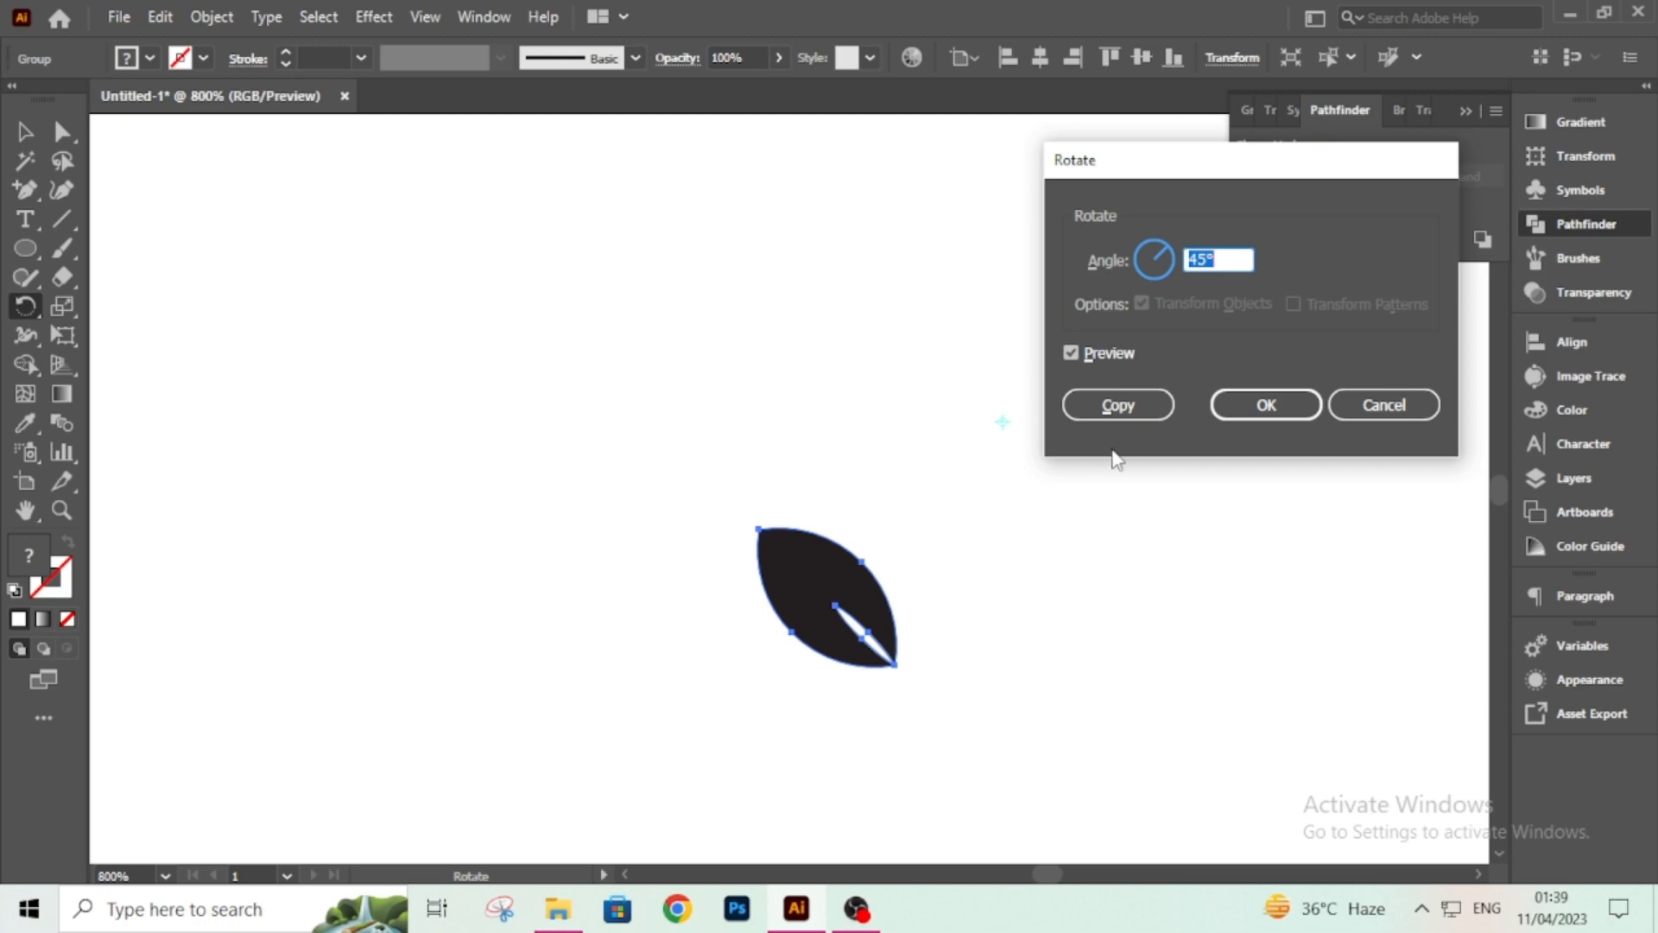
pyautogui.click(1138, 409)
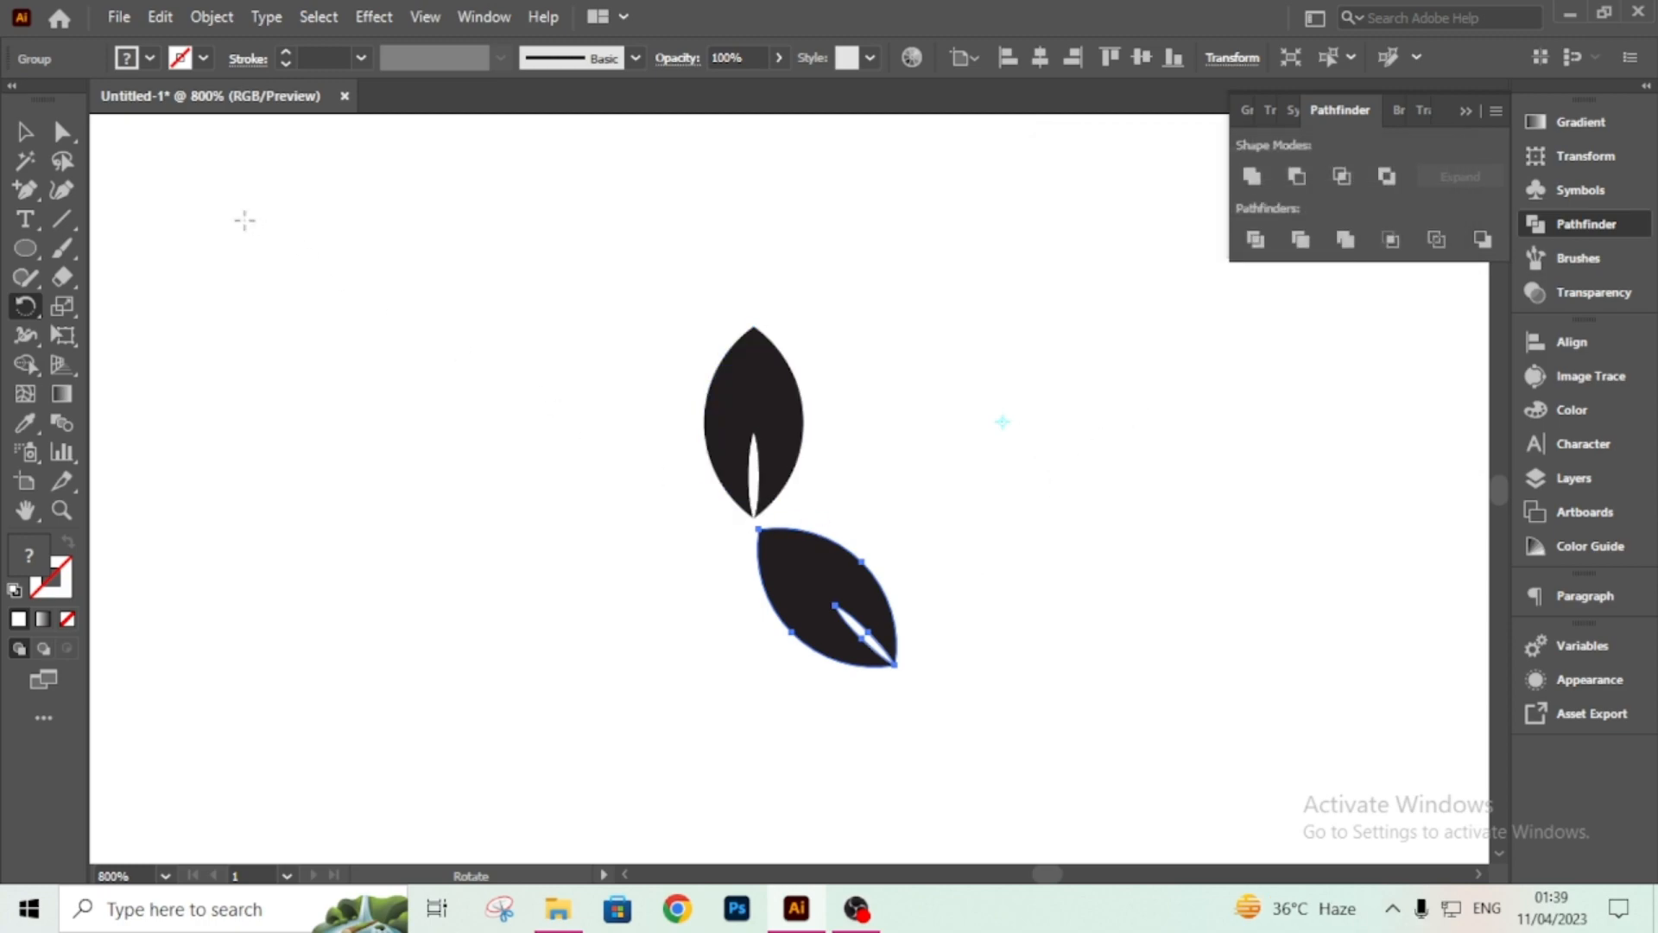
# Move the upright leaf off to the right side of the canvas.
pyautogui.click(24, 132)
pyautogui.moveTo(779, 385); pyautogui.dragTo(1400, 439)
# Reflect a copy of the tilted leaf across a 90° axis.
pyautogui.click(855, 615)
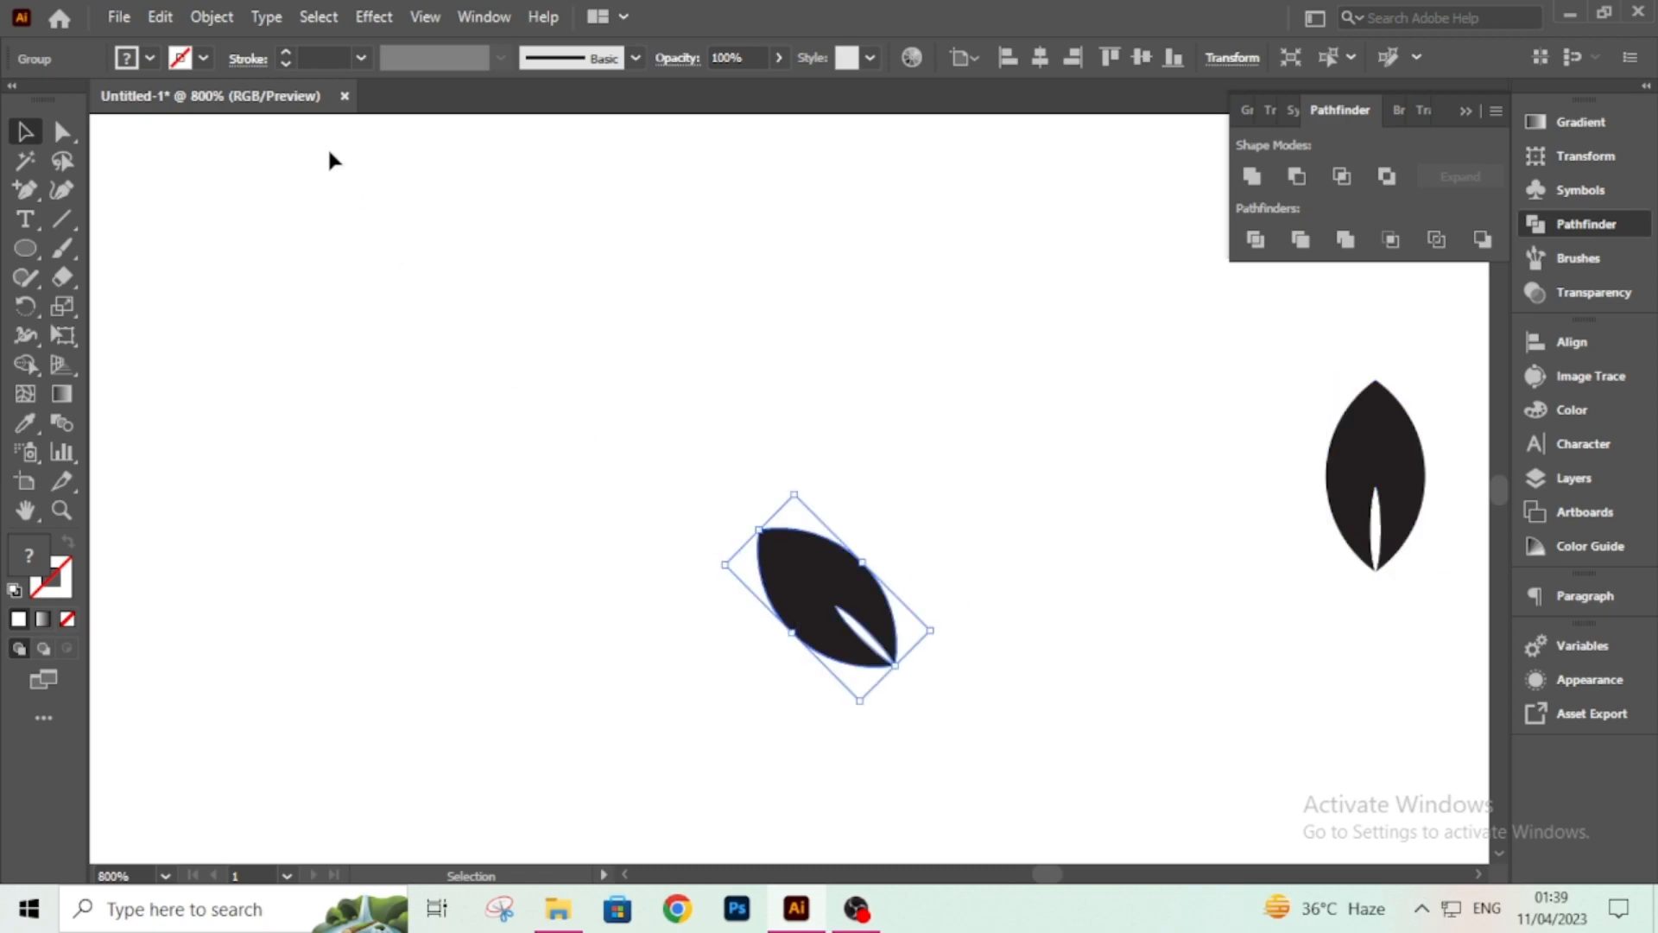
pyautogui.click(210, 17)
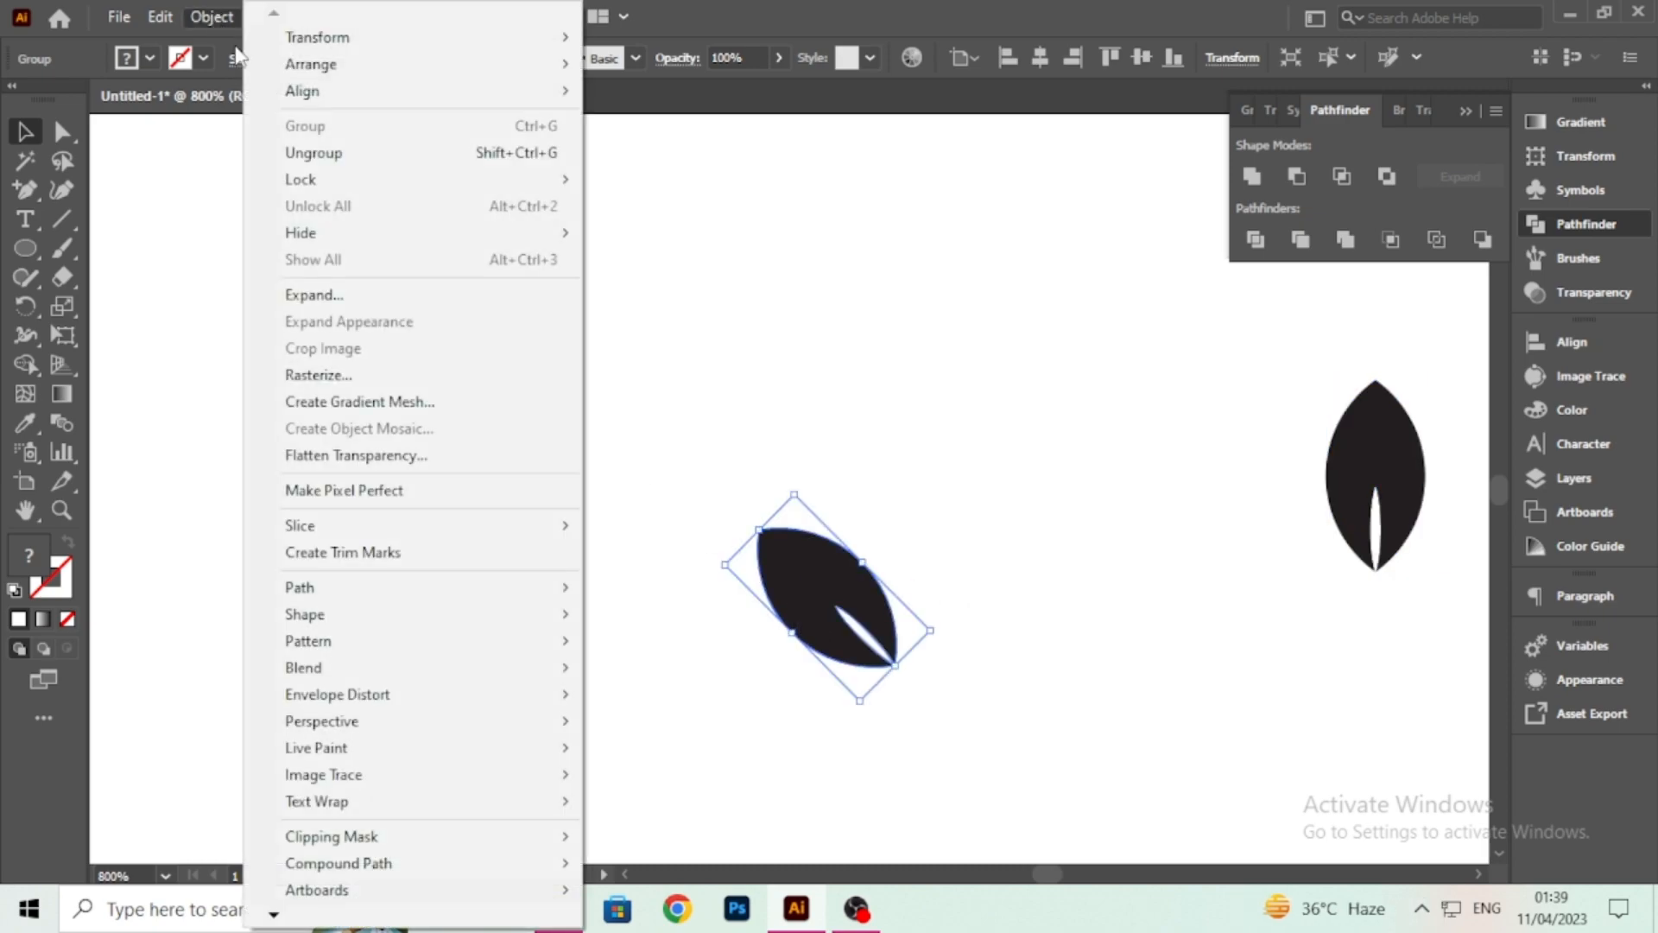
pyautogui.moveTo(320, 36)
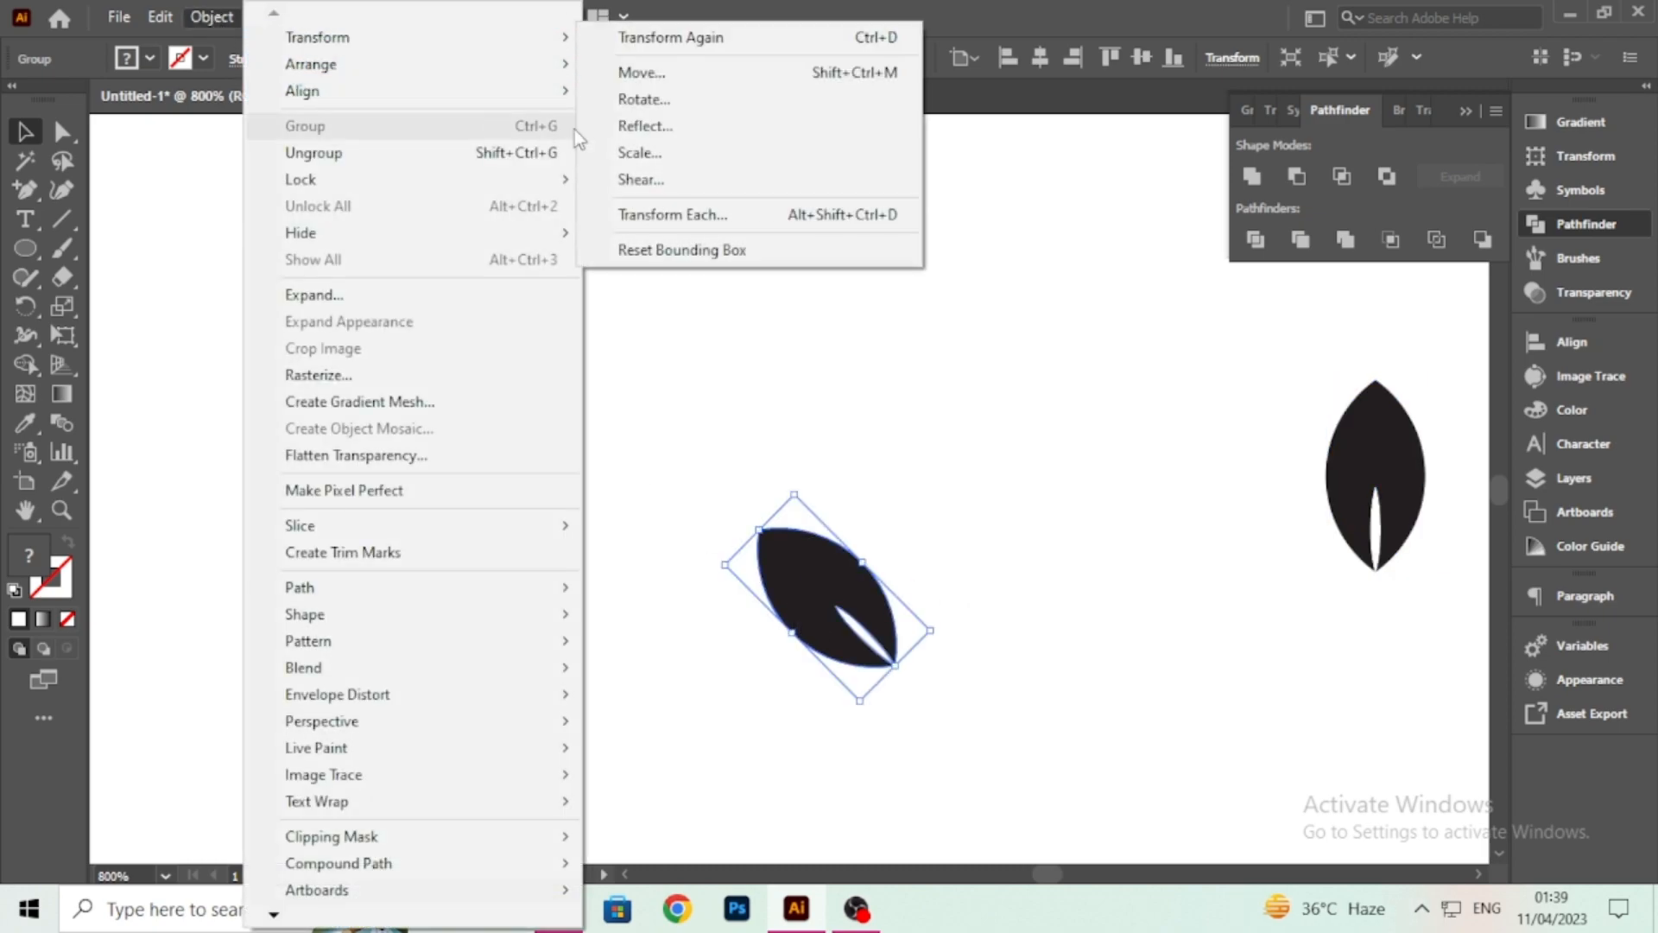
pyautogui.click(639, 134)
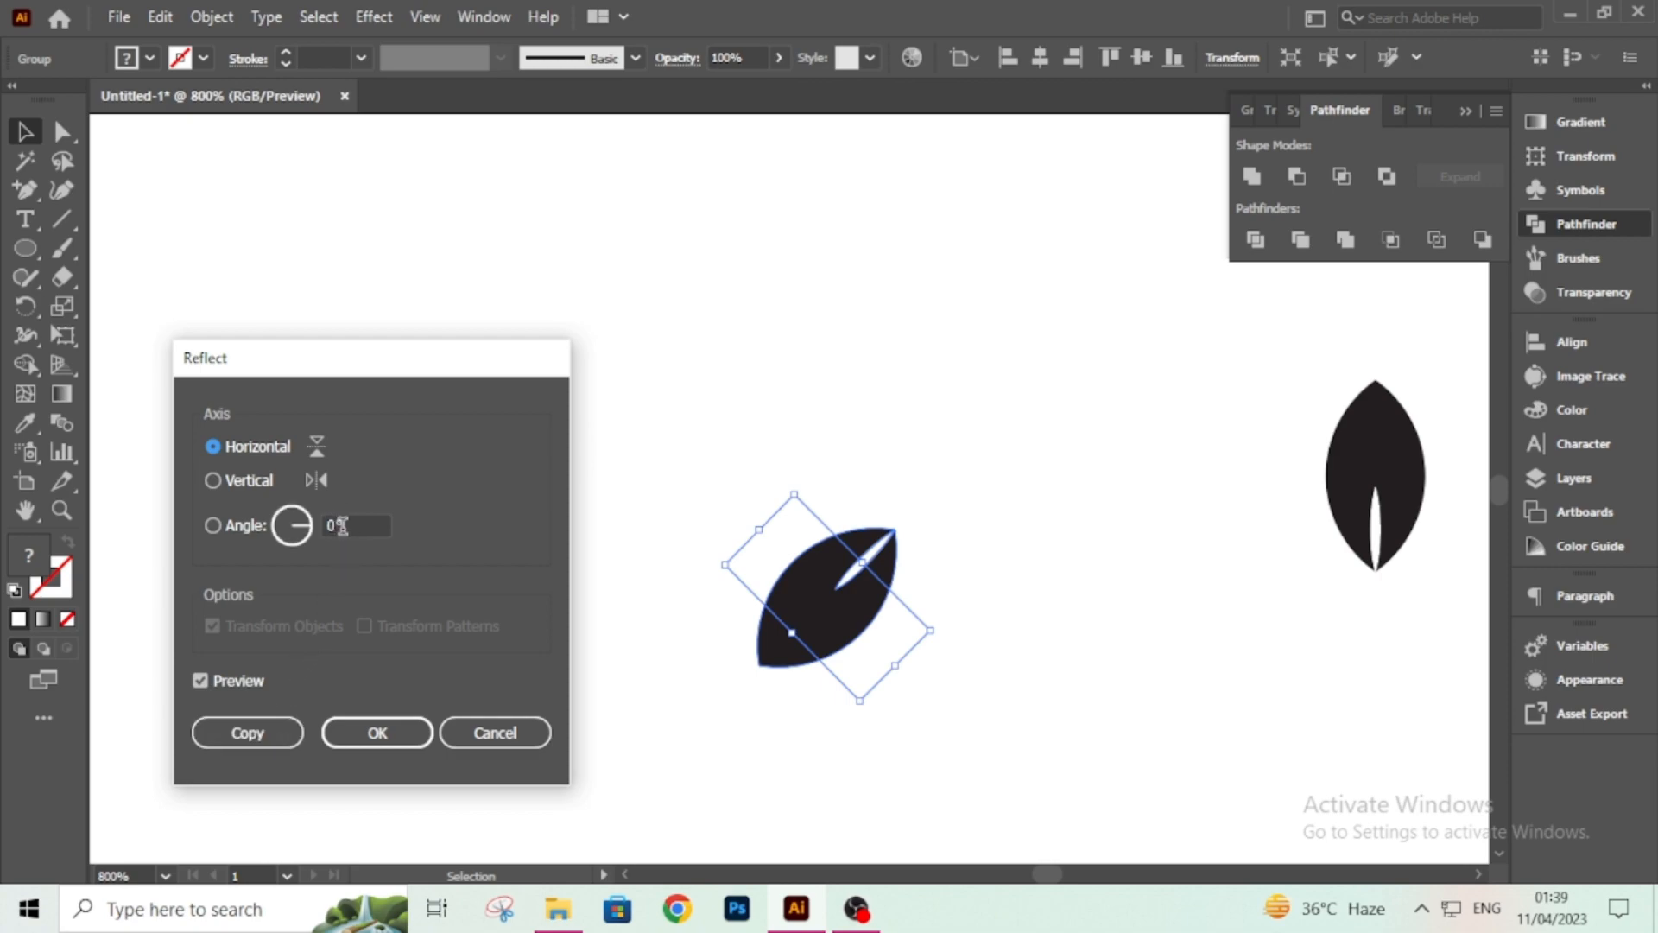
pyautogui.click(342, 526)
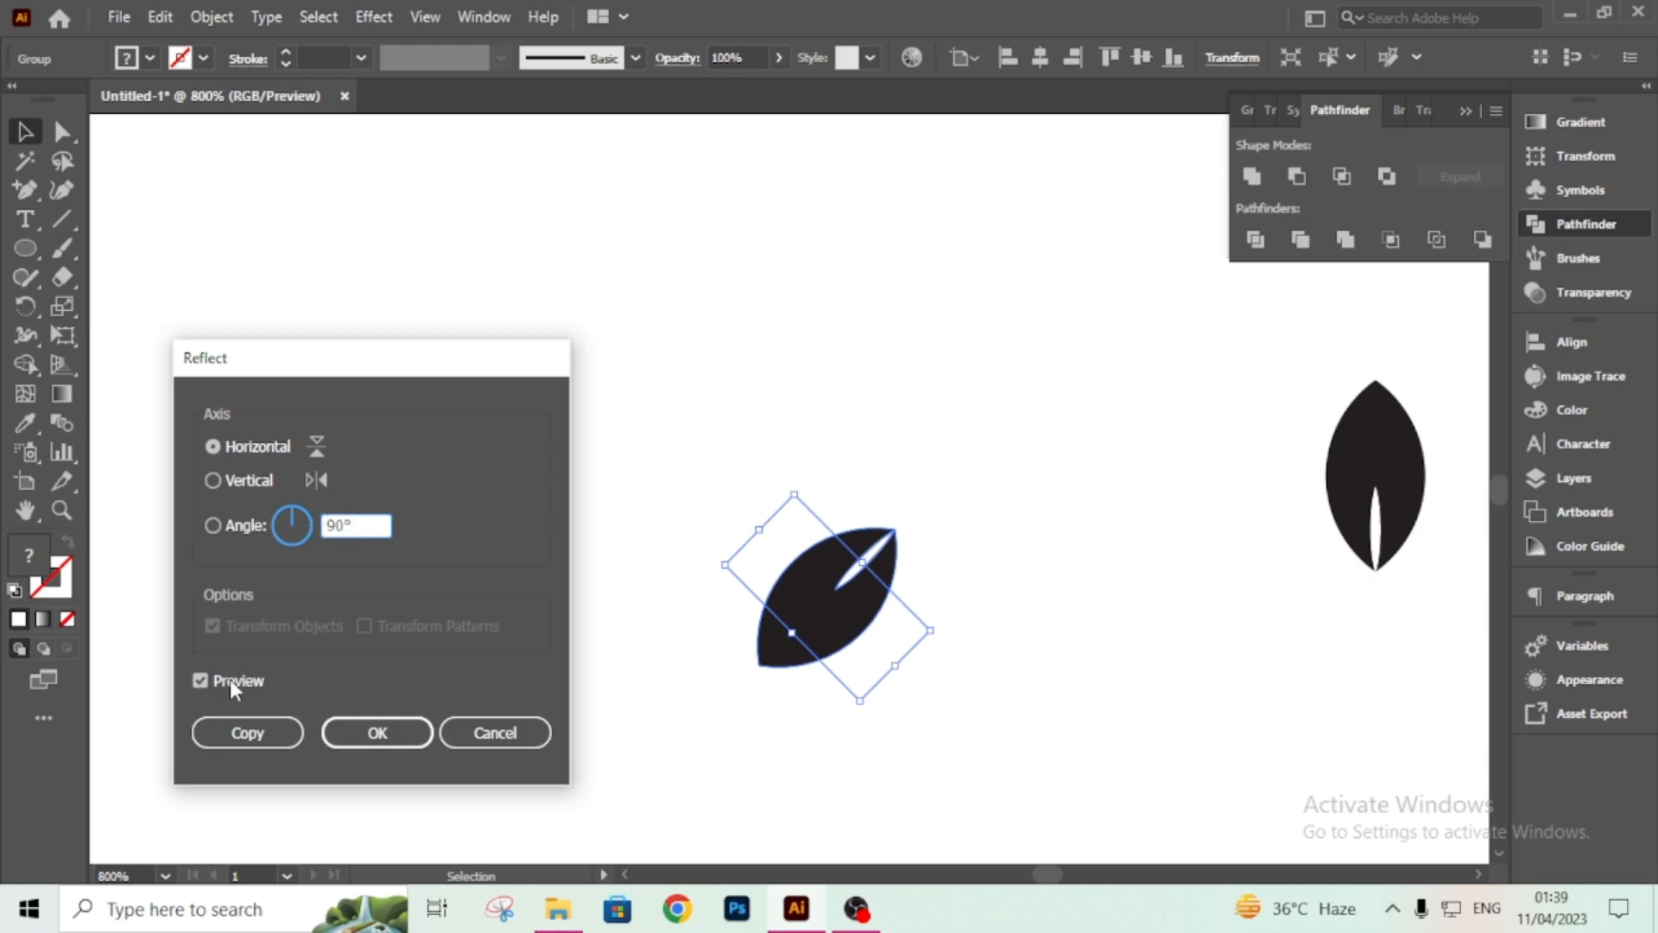
pyautogui.click(248, 733)
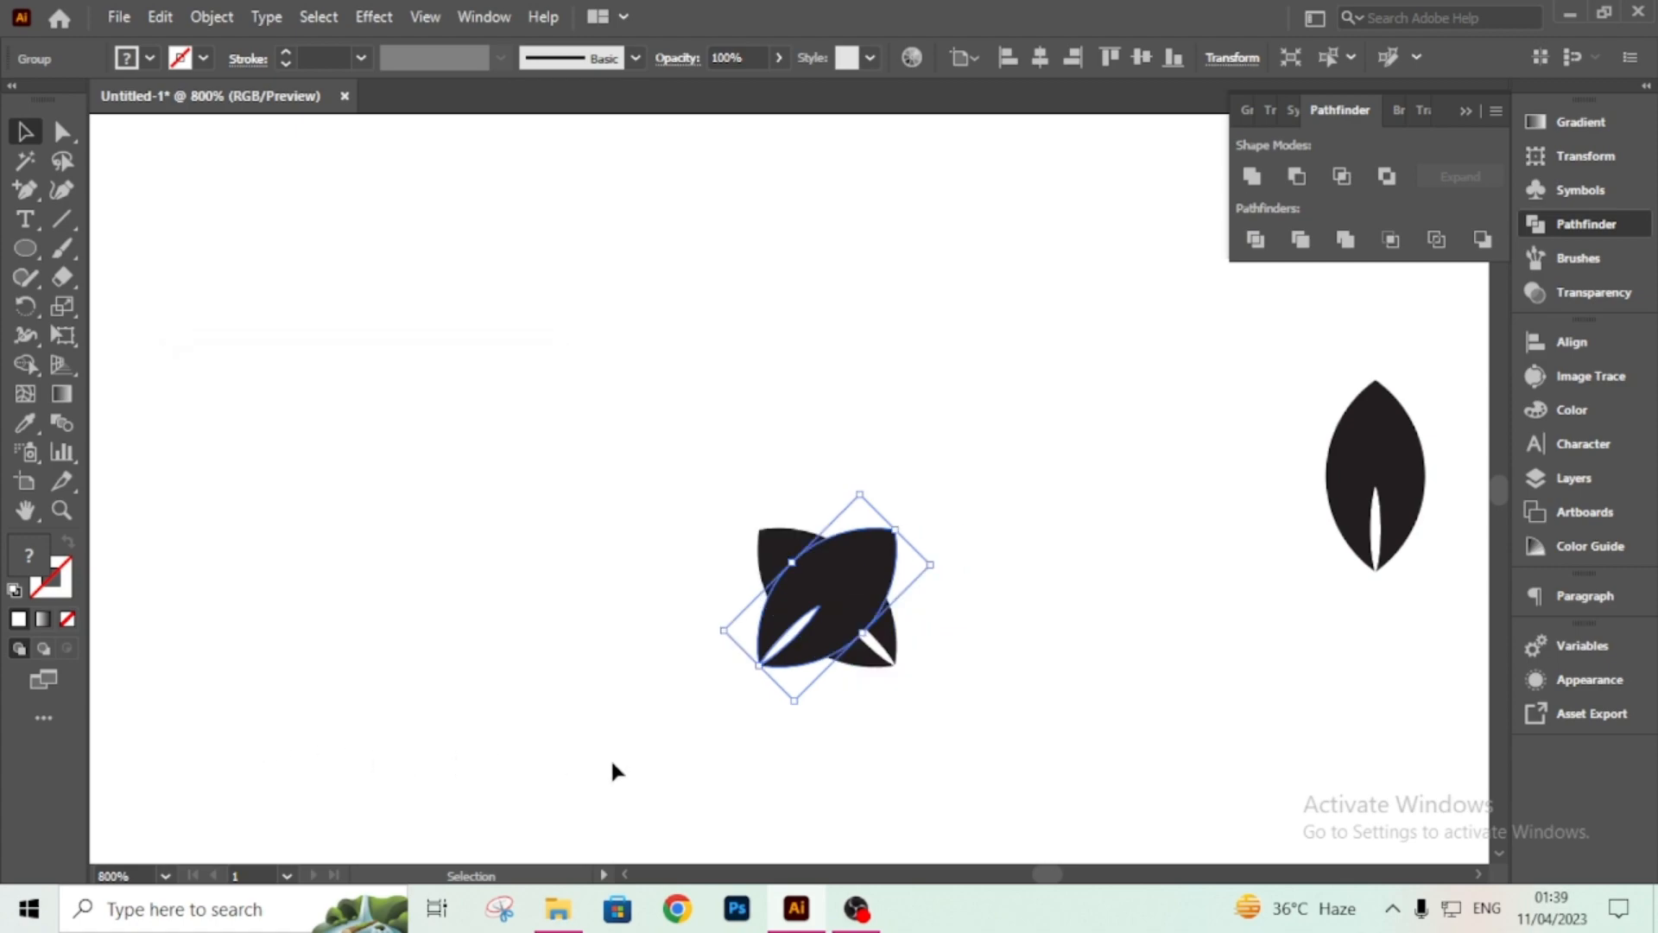
# Move the reflected leaf copy to the right so the two leaves form a mirrored pair.
pyautogui.keyDown('shift'); pyautogui.click(838, 609); pyautogui.keyUp('shift')
pyautogui.click(855, 610)
pyautogui.keyDown('shift'); pyautogui.click(851, 610); pyautogui.keyUp('shift')
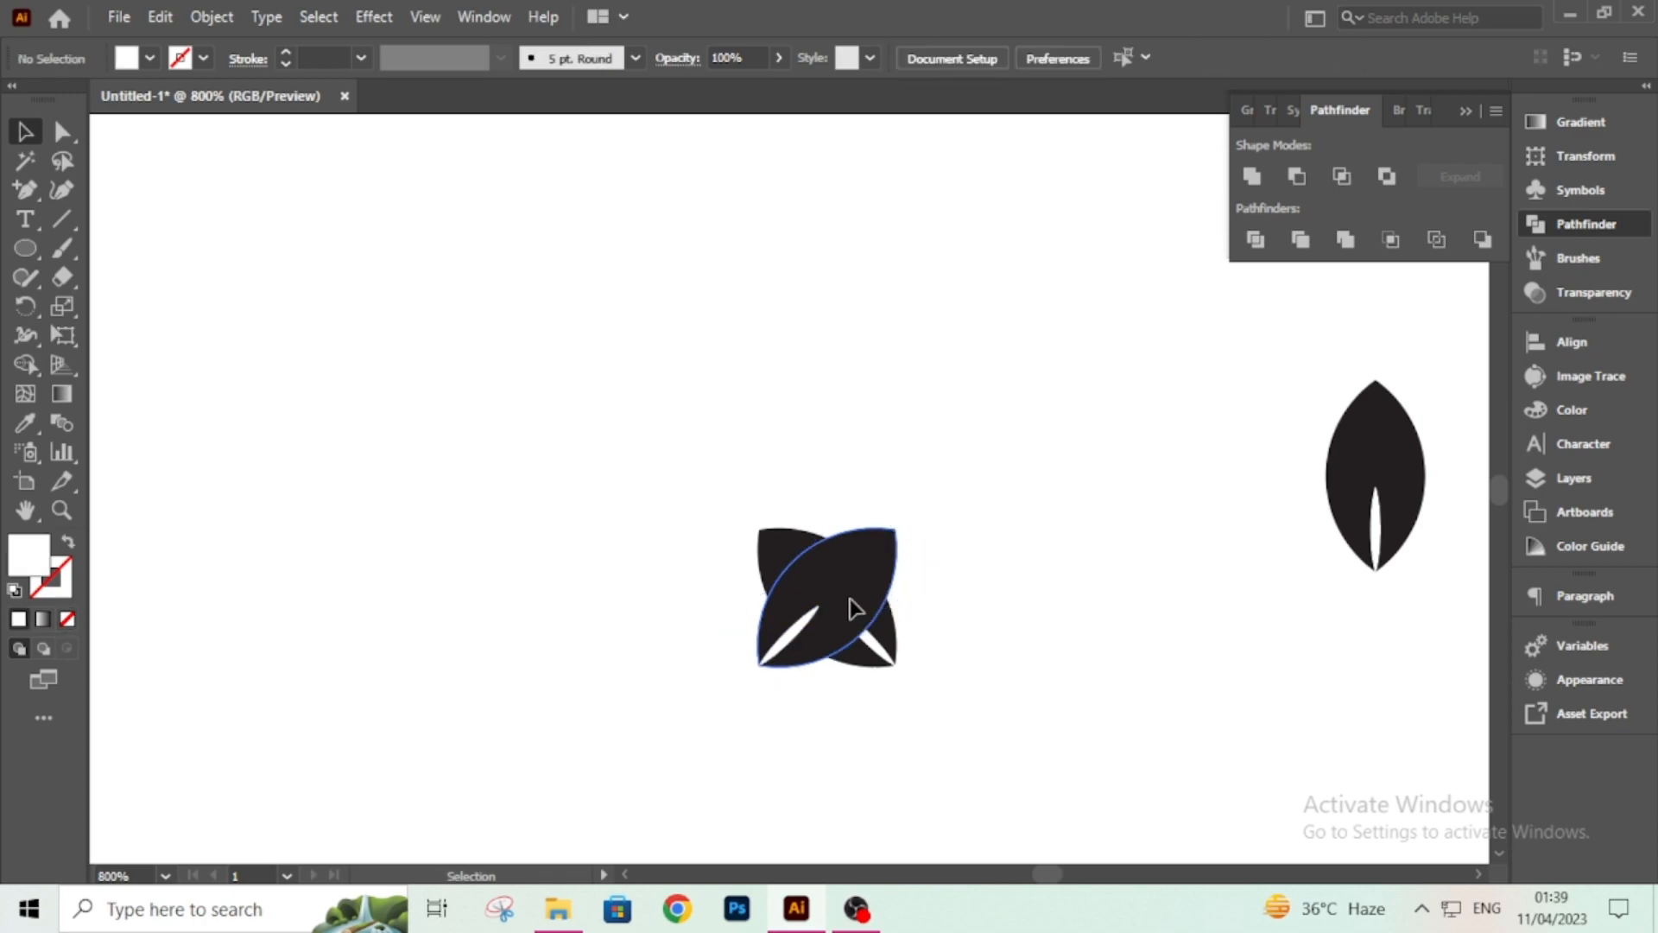
pyautogui.moveTo(878, 579); pyautogui.dragTo(1025, 558)
# Select both leaves of the pair and group them.
pyautogui.click(753, 487)
pyautogui.moveTo(718, 520); pyautogui.dragTo(1049, 718)
pyautogui.rightClick(976, 648)
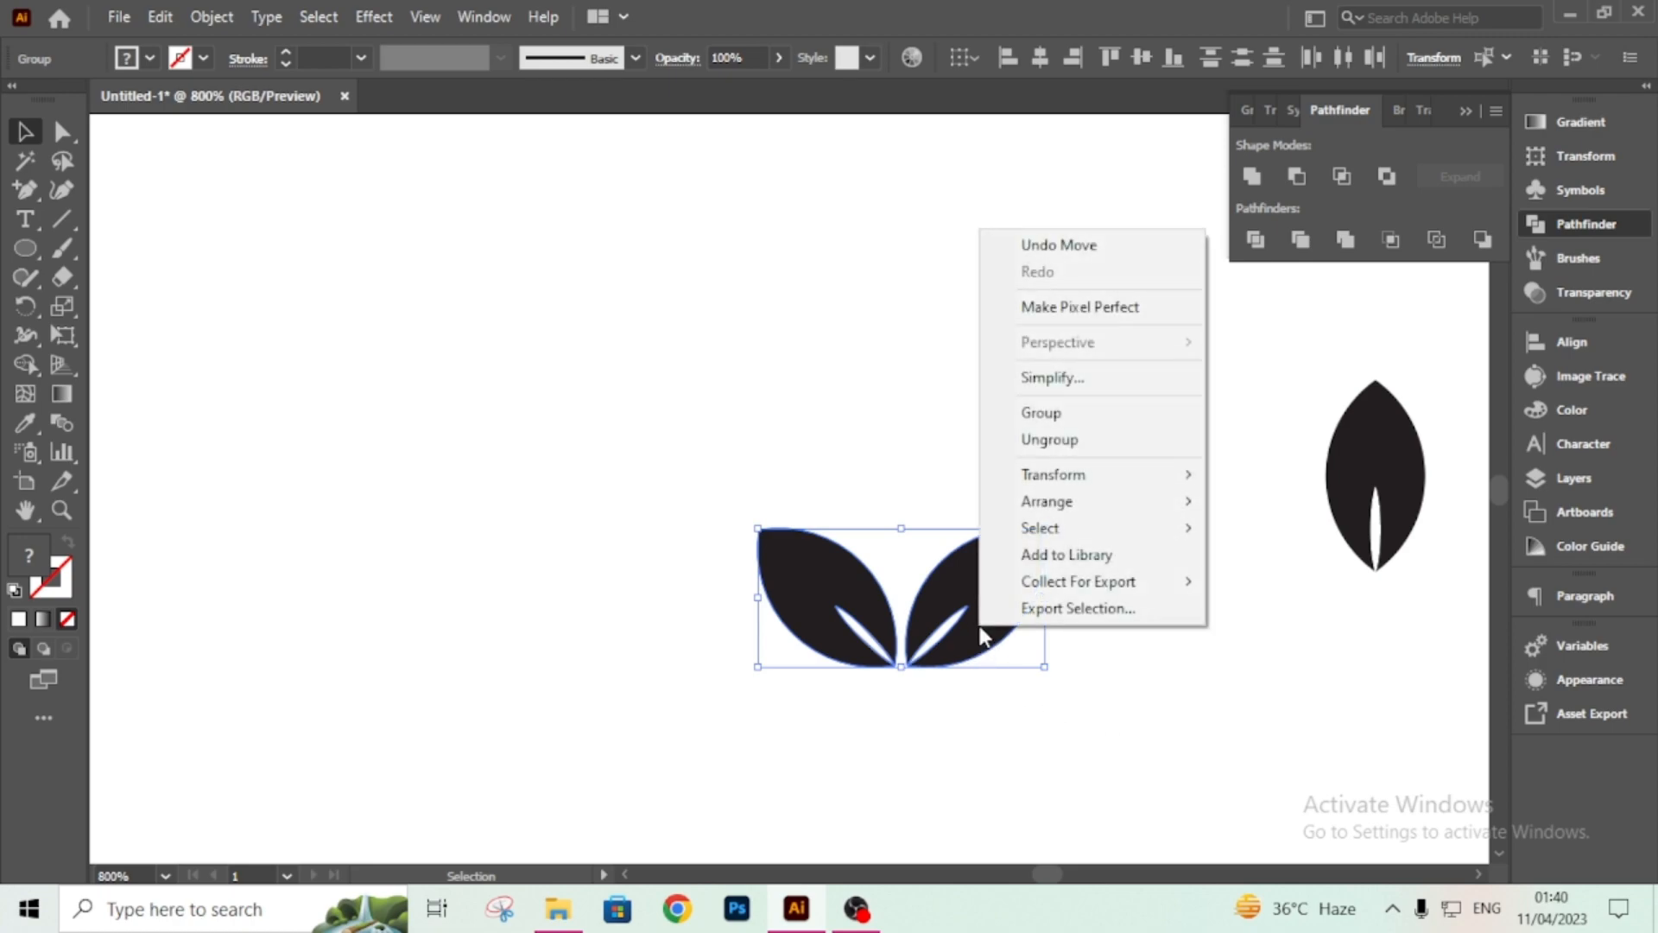
pyautogui.click(1069, 418)
# Move the leaf pair up and to the left and scale it down slightly.
pyautogui.moveTo(1018, 593); pyautogui.dragTo(860, 542)
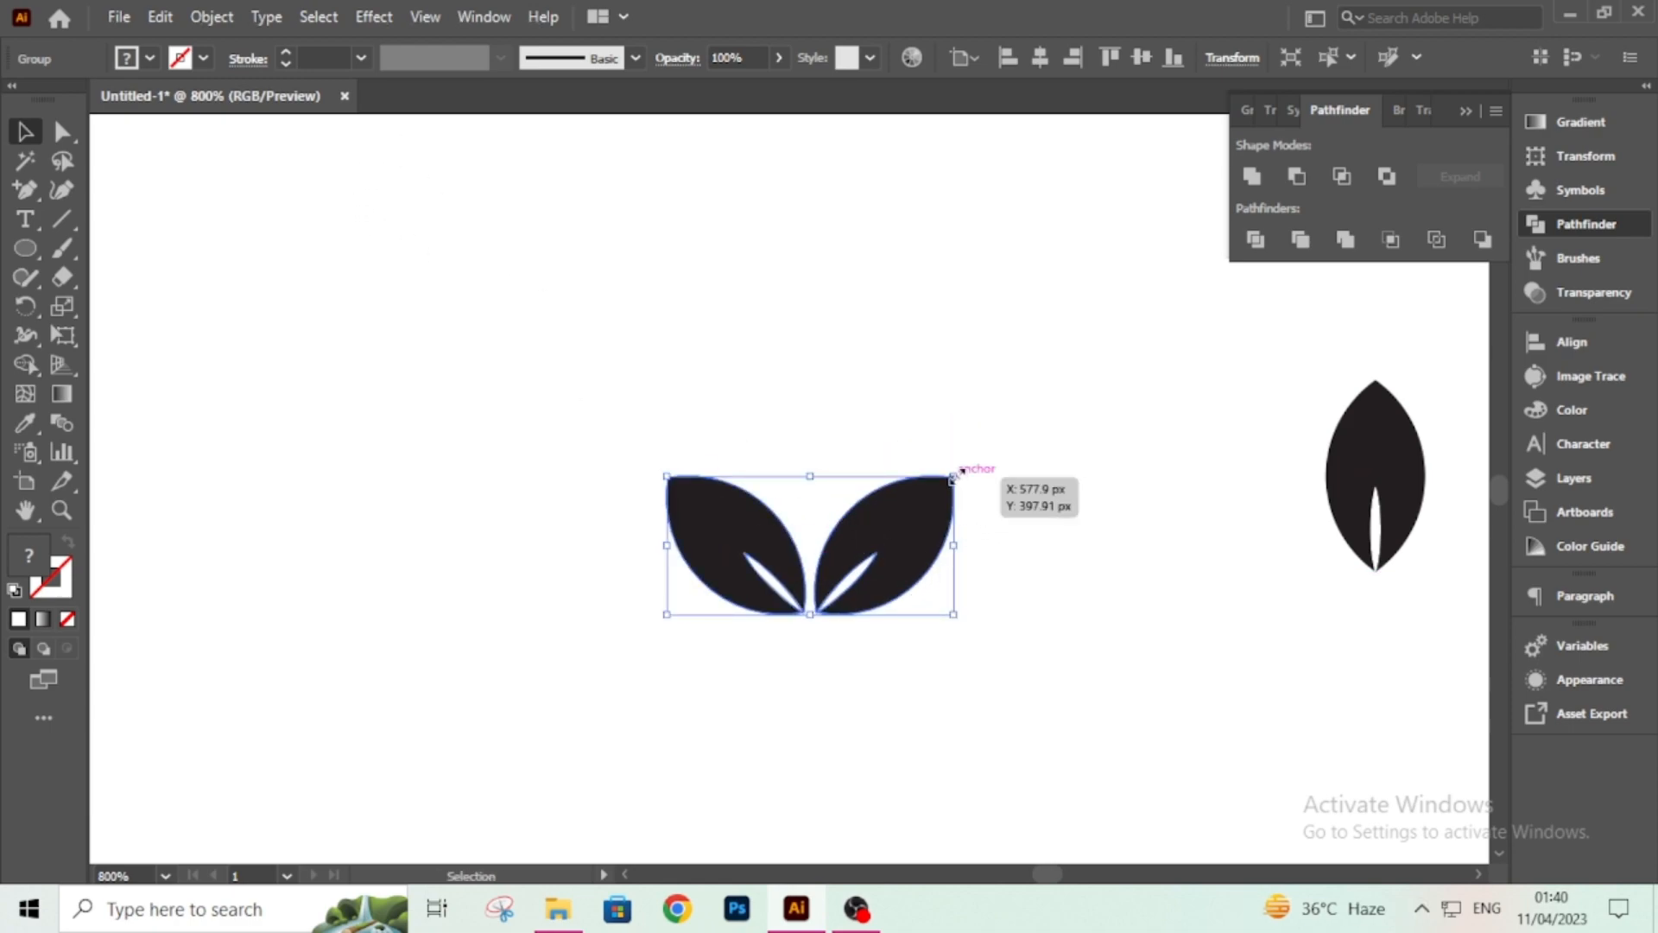
pyautogui.moveTo(954, 474); pyautogui.dragTo(931, 488)
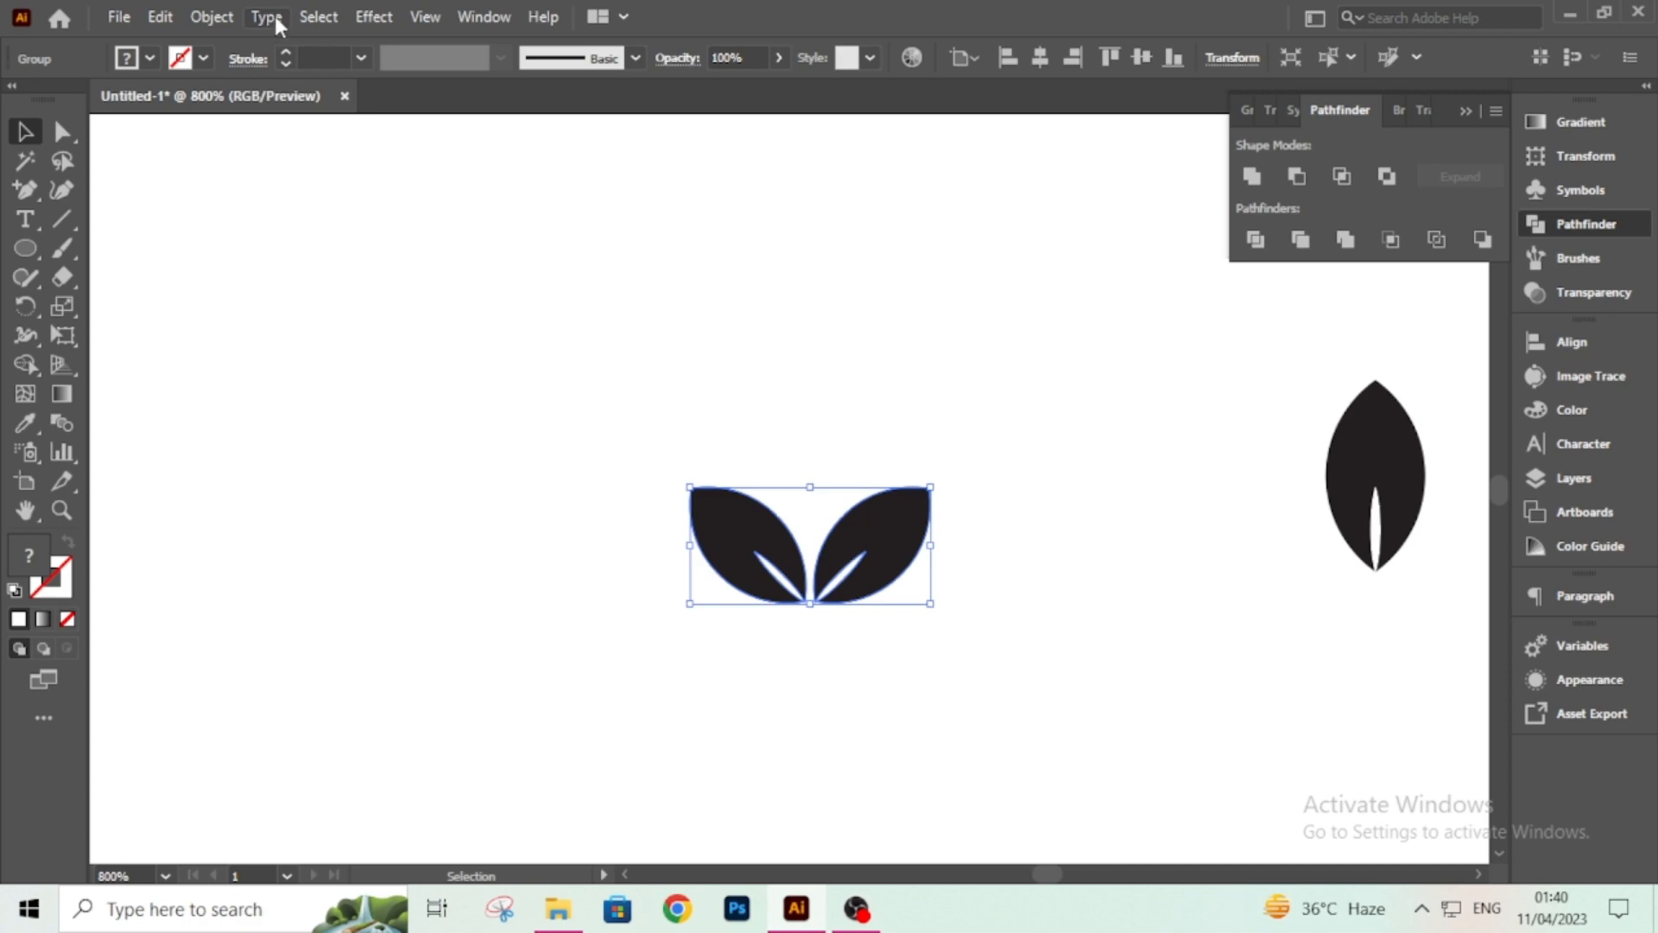
pyautogui.click(374, 17)
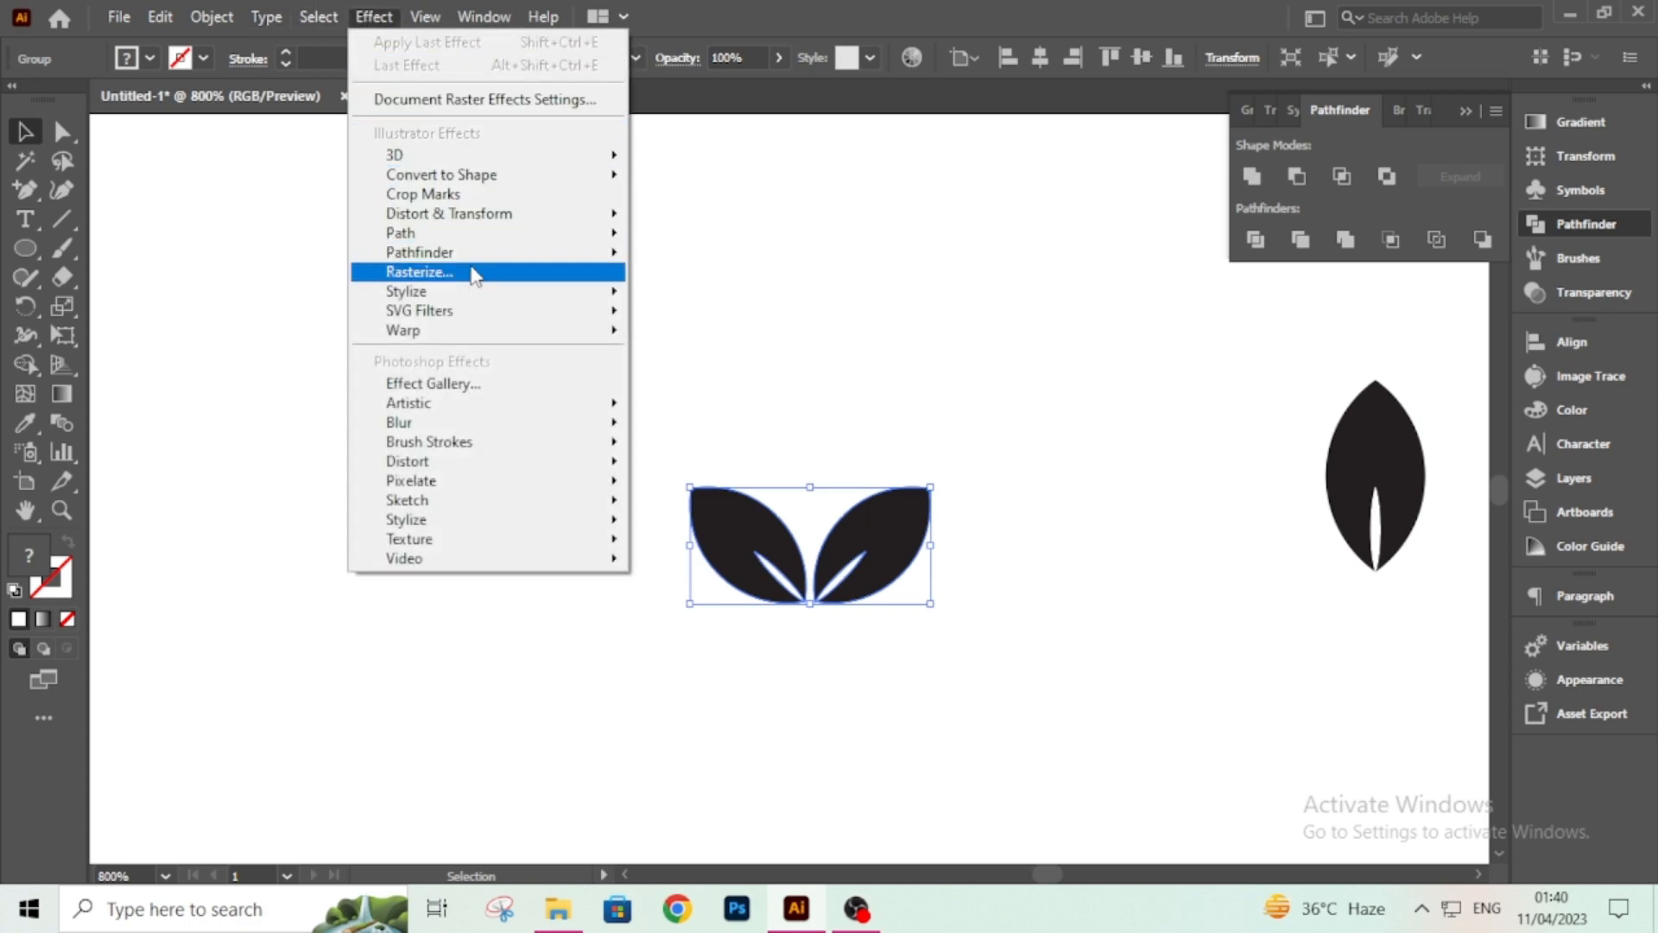
pyautogui.moveTo(480, 220)
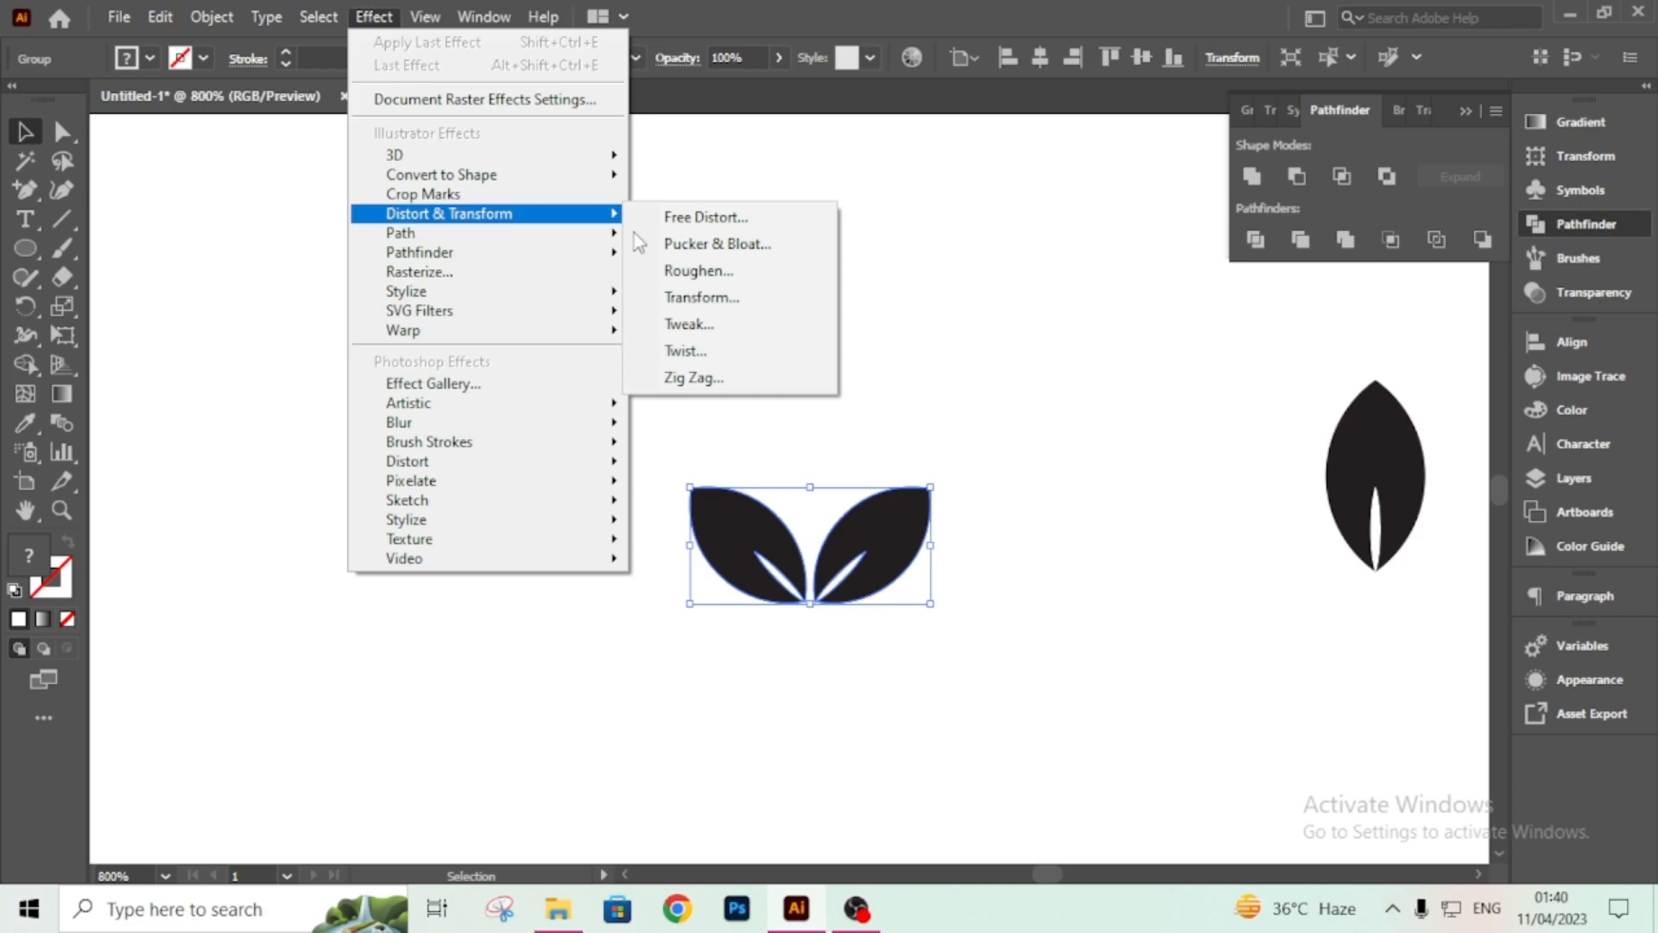
pyautogui.click(741, 297)
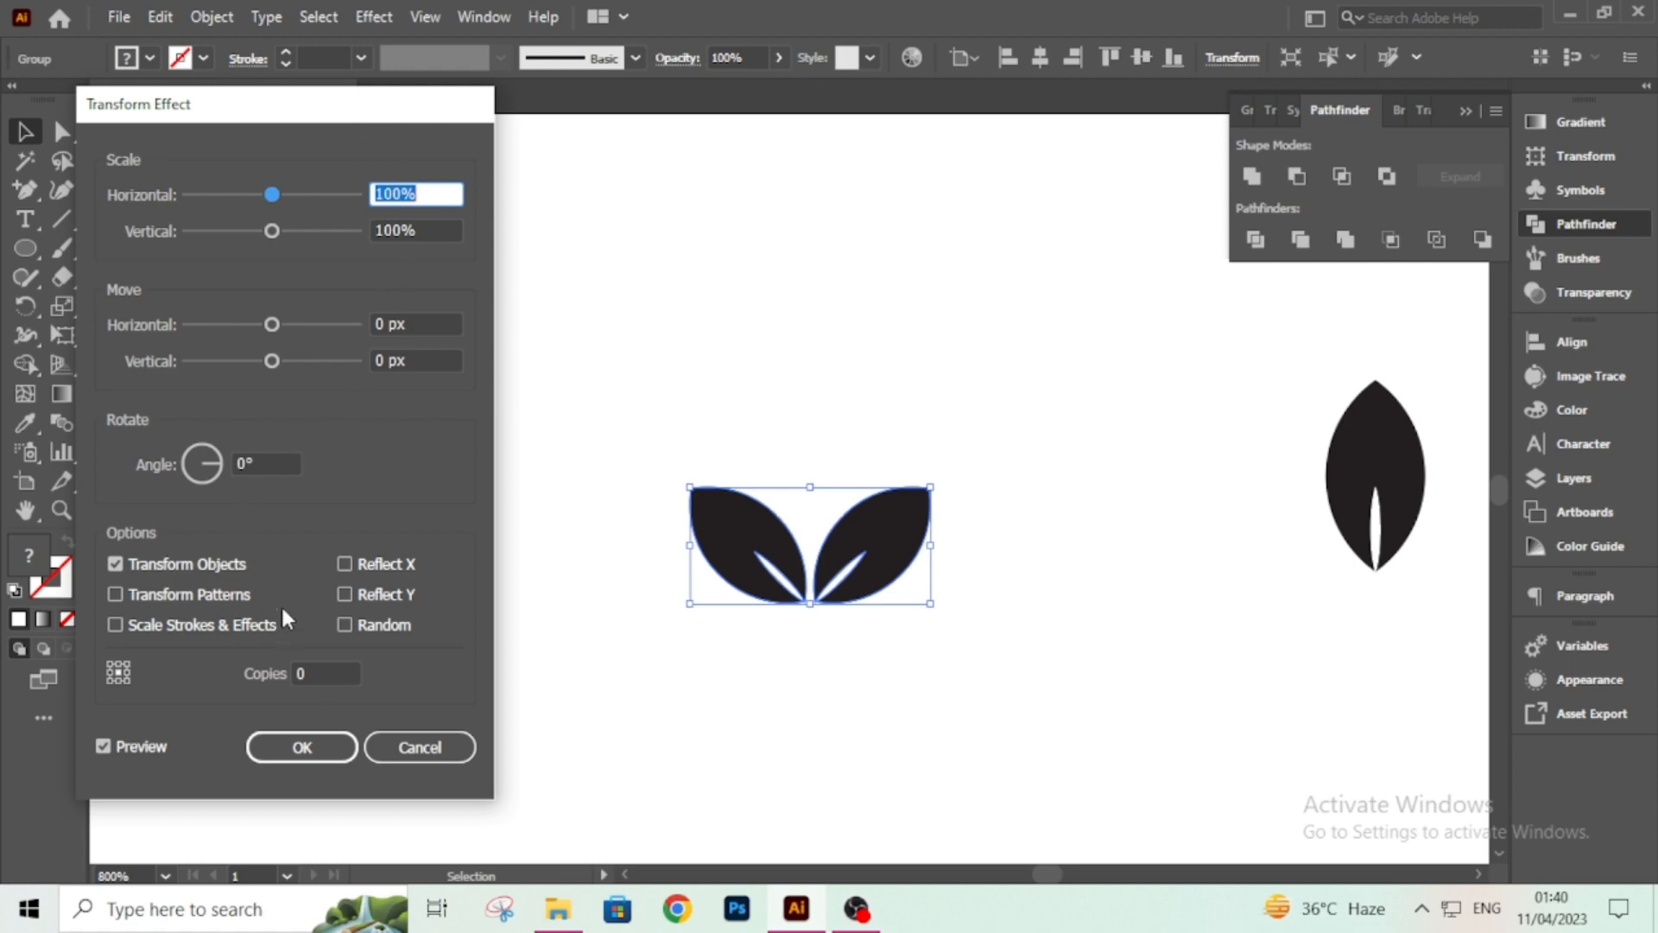
pyautogui.moveTo(272, 361); pyautogui.dragTo(254, 364)
pyautogui.press('Escape')
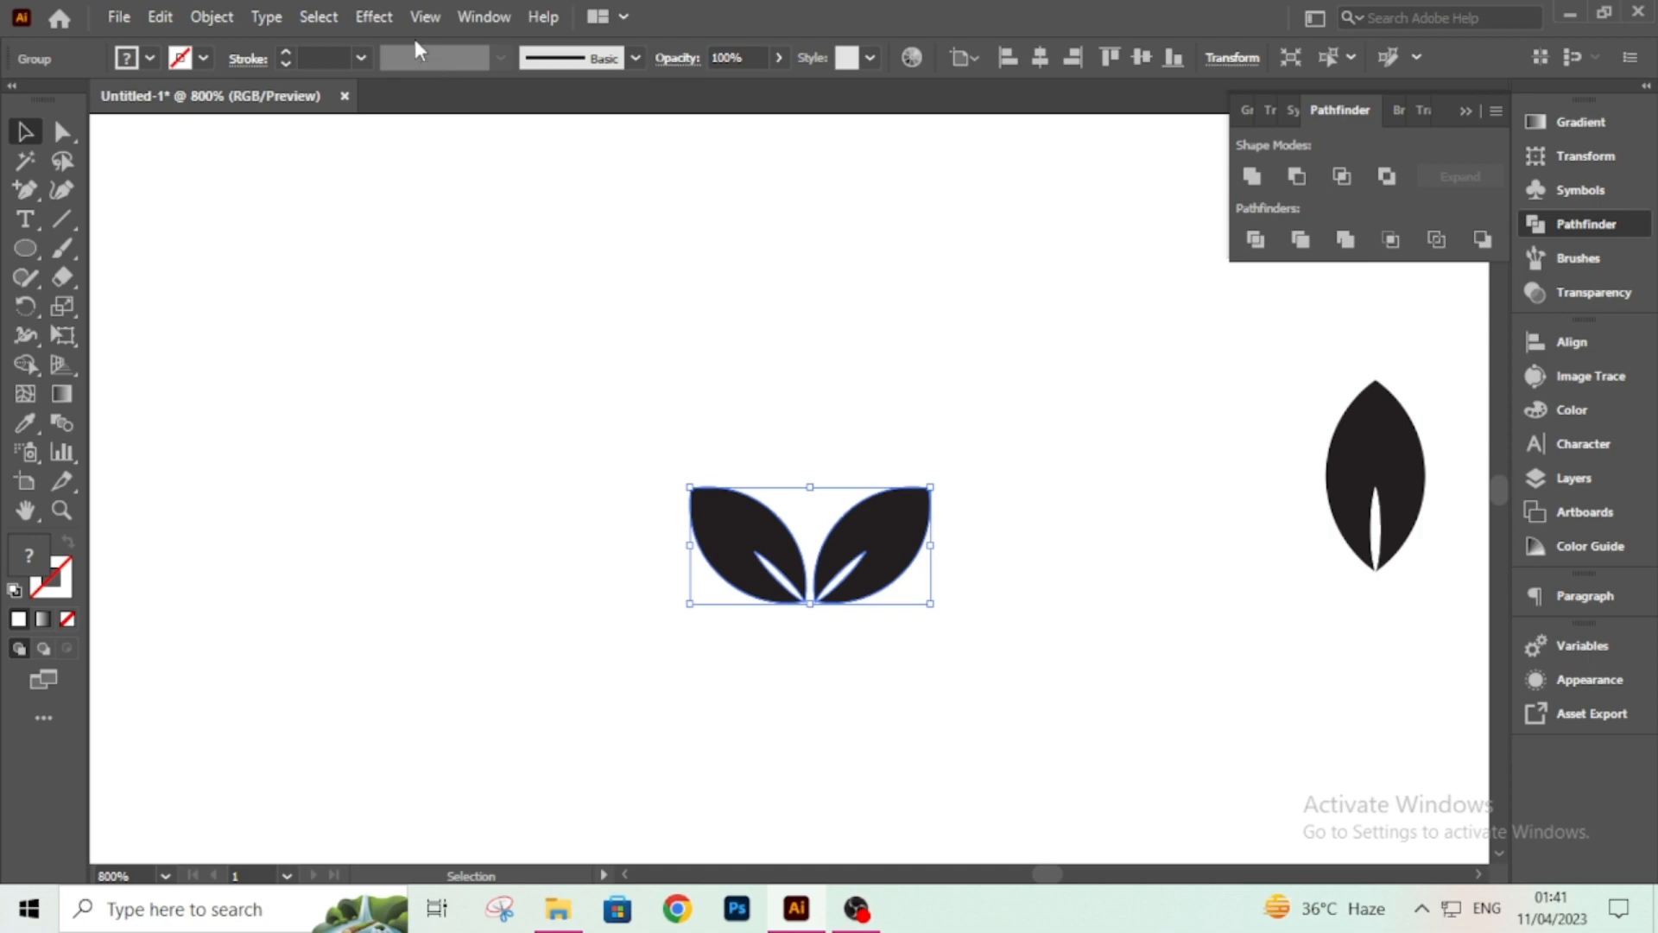
# Open a Transform effect on the leaf pair and set its vertical move to -10 px.
pyautogui.click(374, 16)
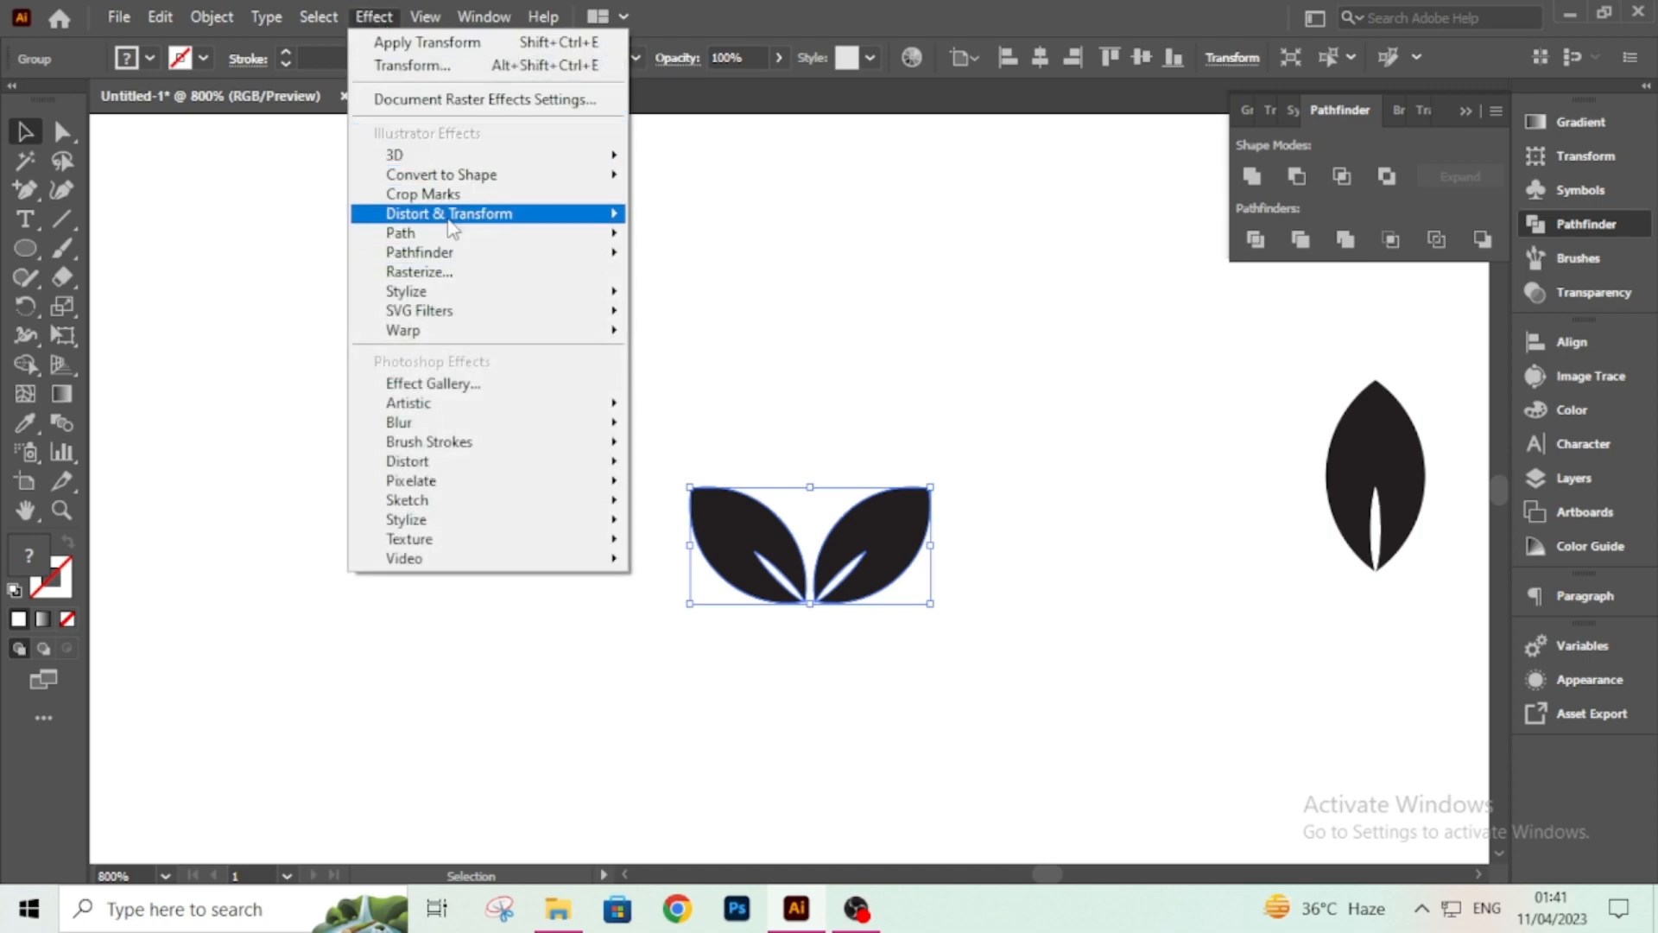
pyautogui.moveTo(451, 218)
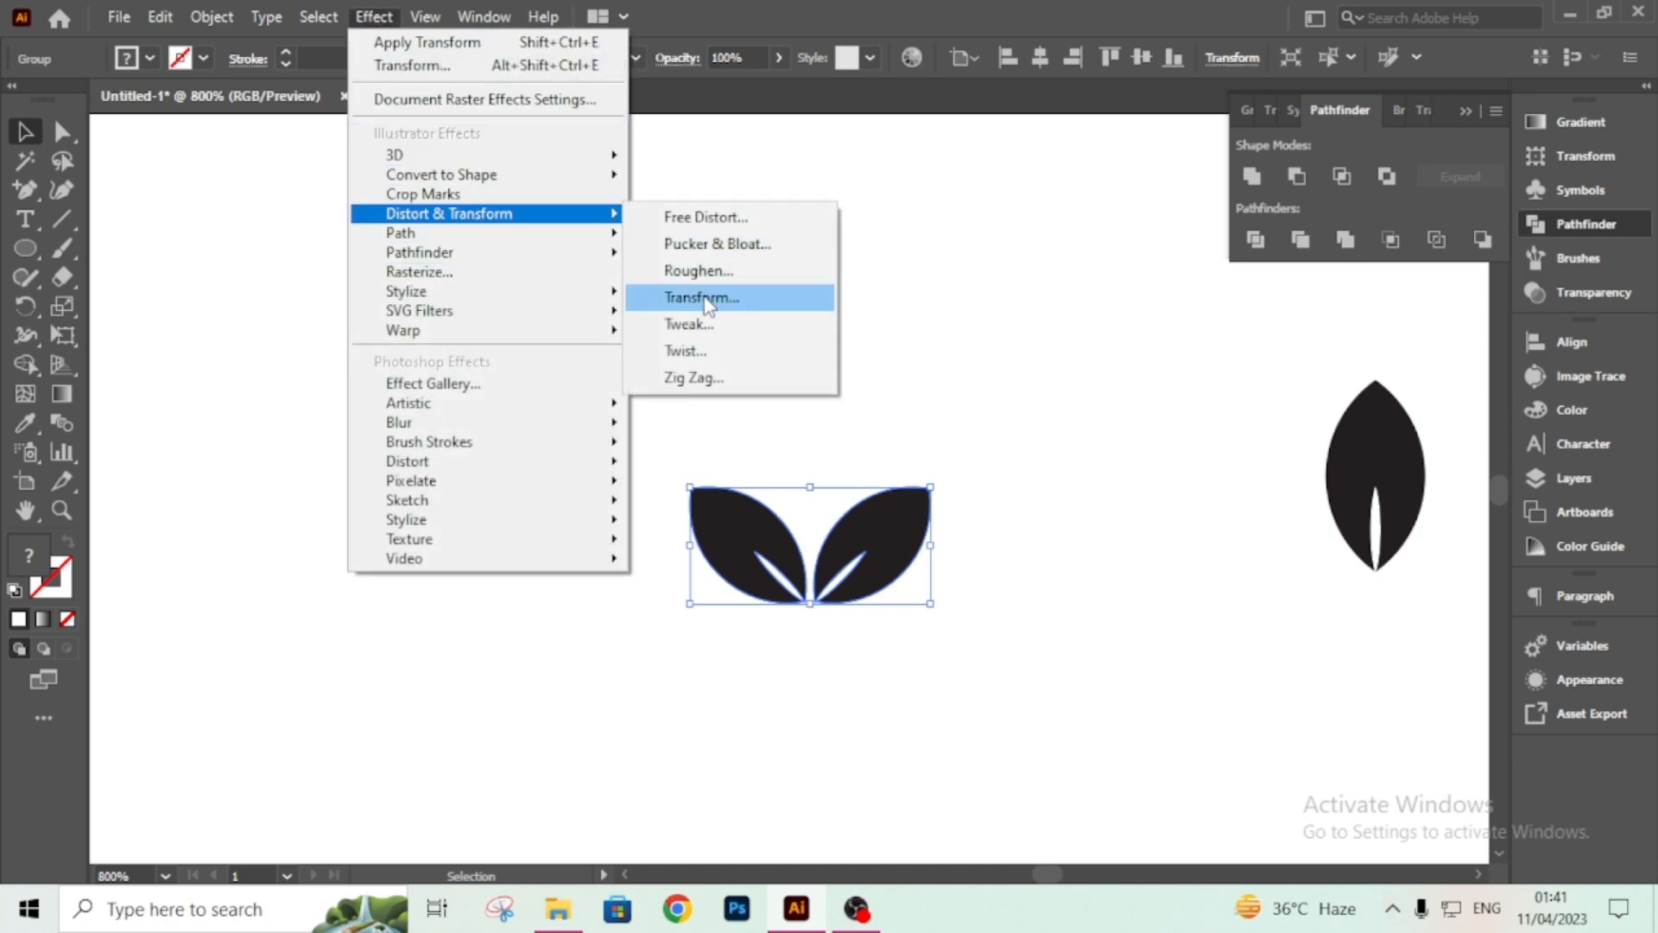
pyautogui.click(717, 297)
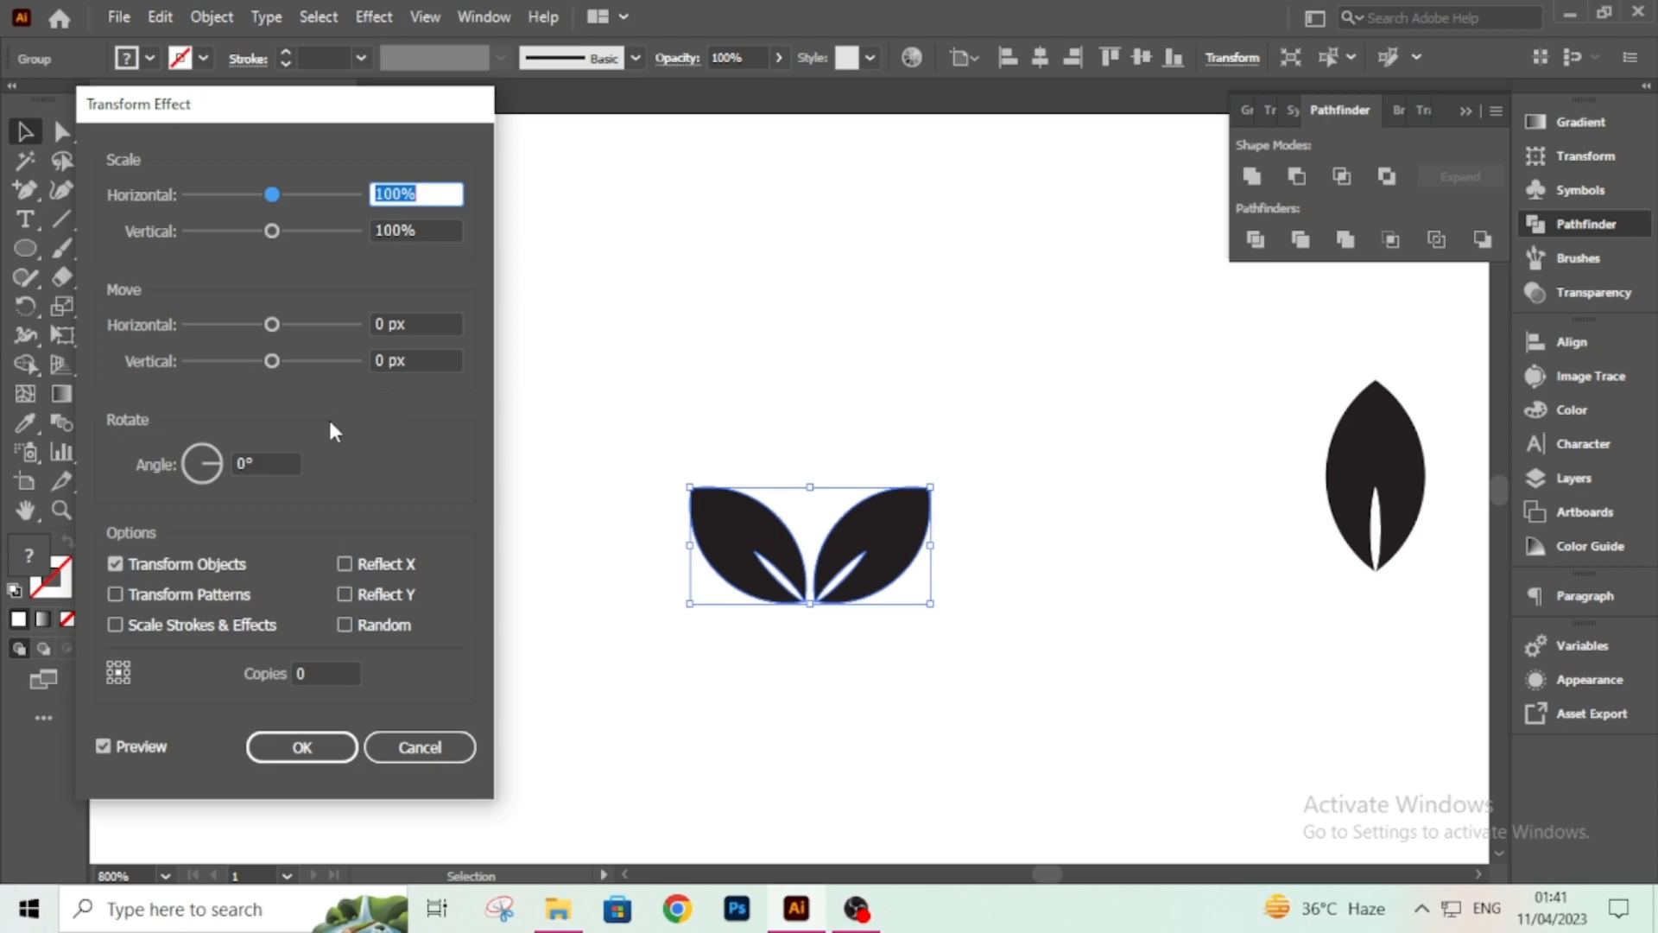
pyautogui.moveTo(266, 359); pyautogui.dragTo(266, 355)
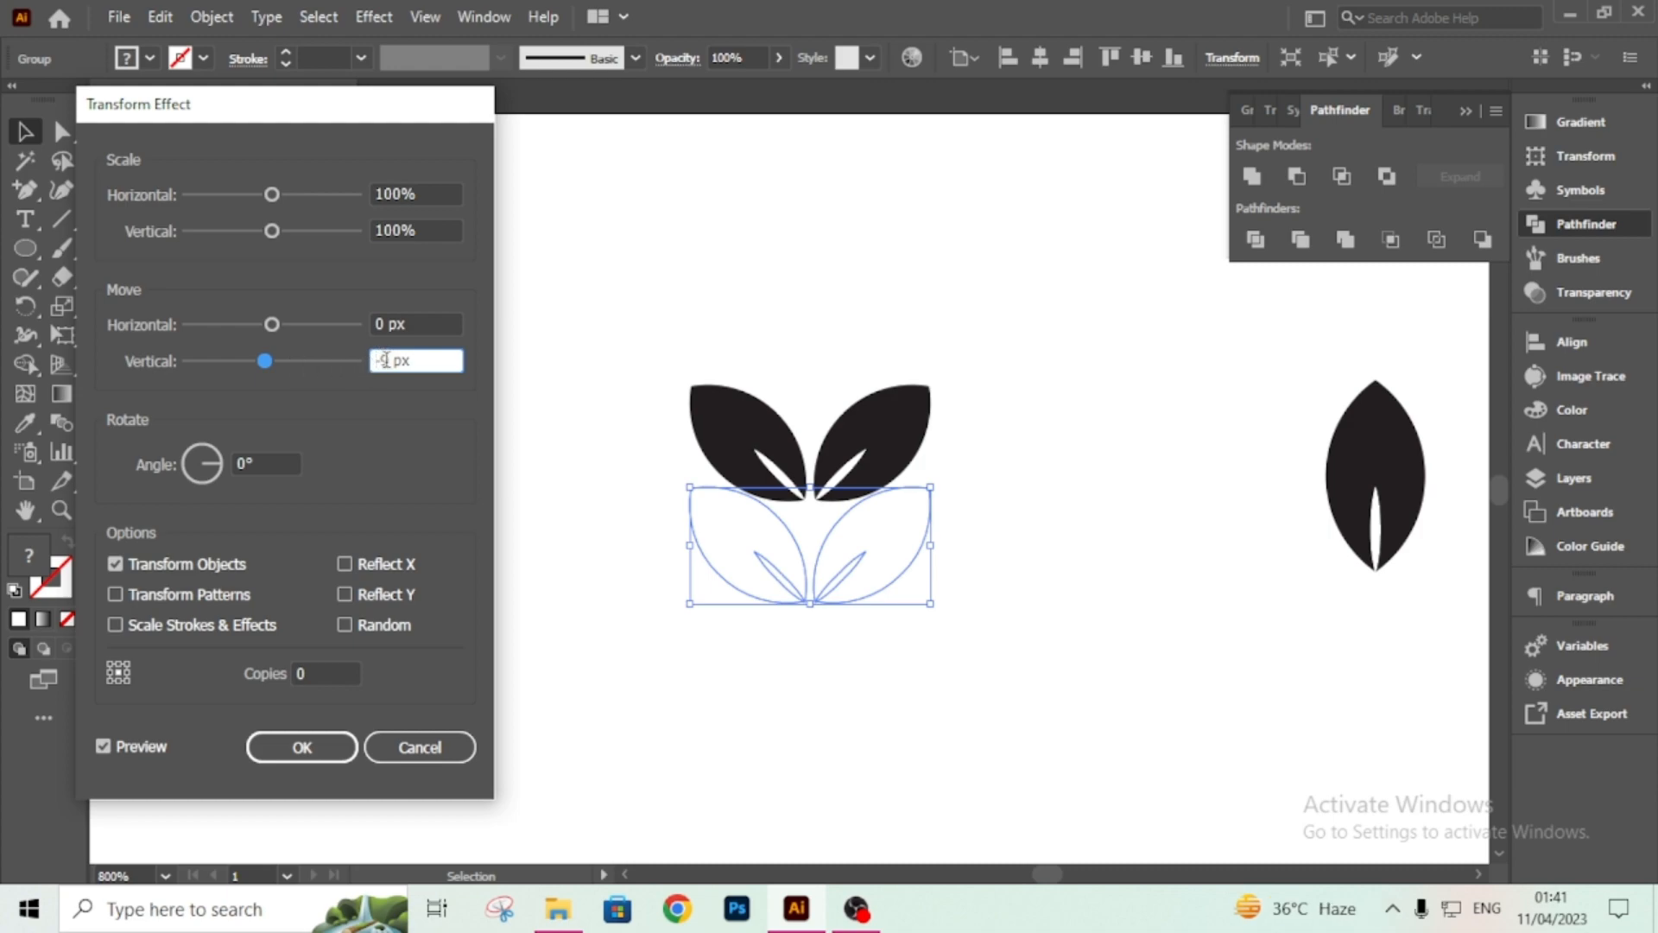
pyautogui.press('Down')
pyautogui.doubleClick(105, 746)
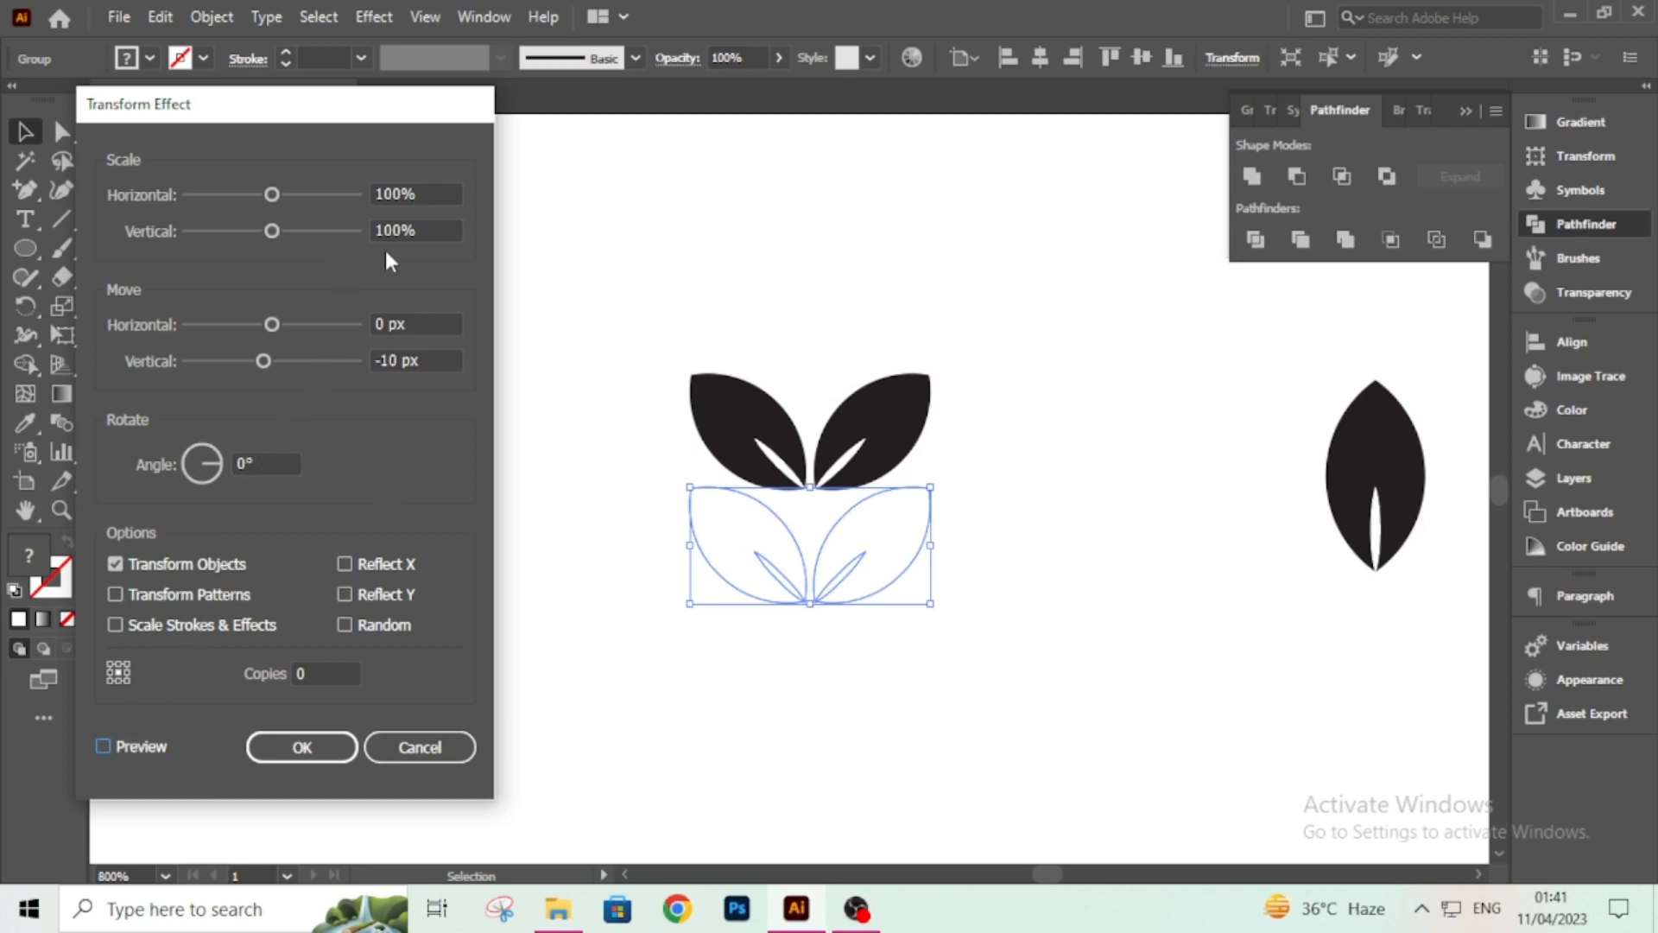
# Set the Transform effect to 15 copies with 96% horizontal scale and apply it.
pyautogui.moveTo(320, 663); pyautogui.dragTo(271, 672)
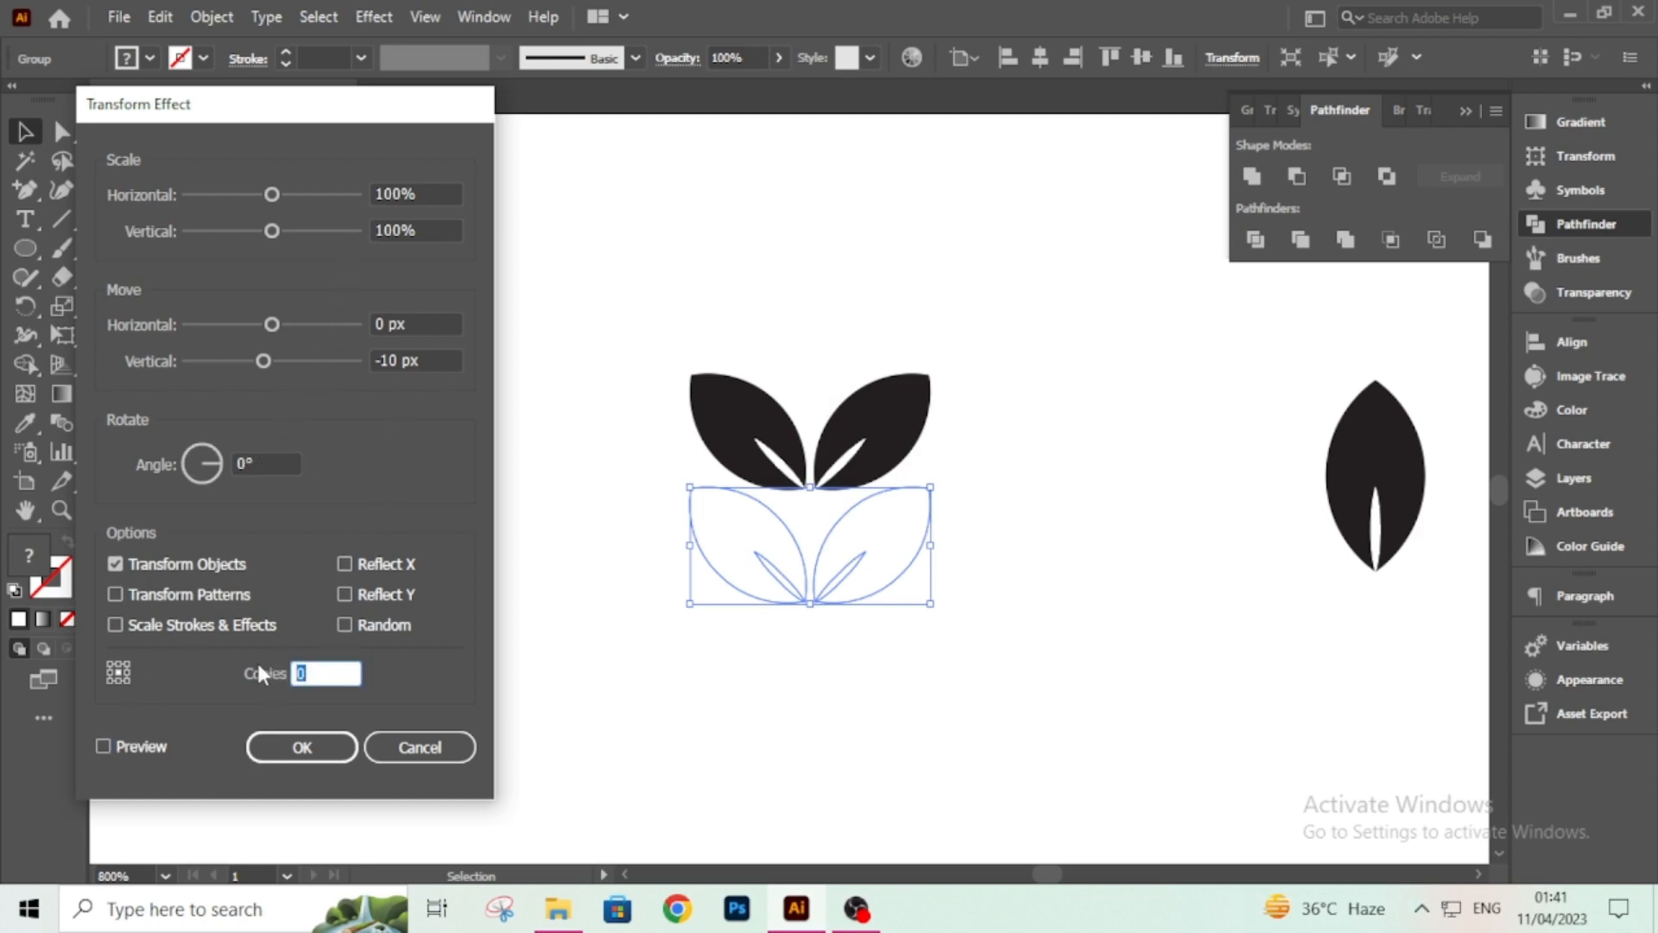
pyautogui.write('15')
pyautogui.click(420, 187)
pyautogui.moveTo(418, 188); pyautogui.dragTo(345, 188)
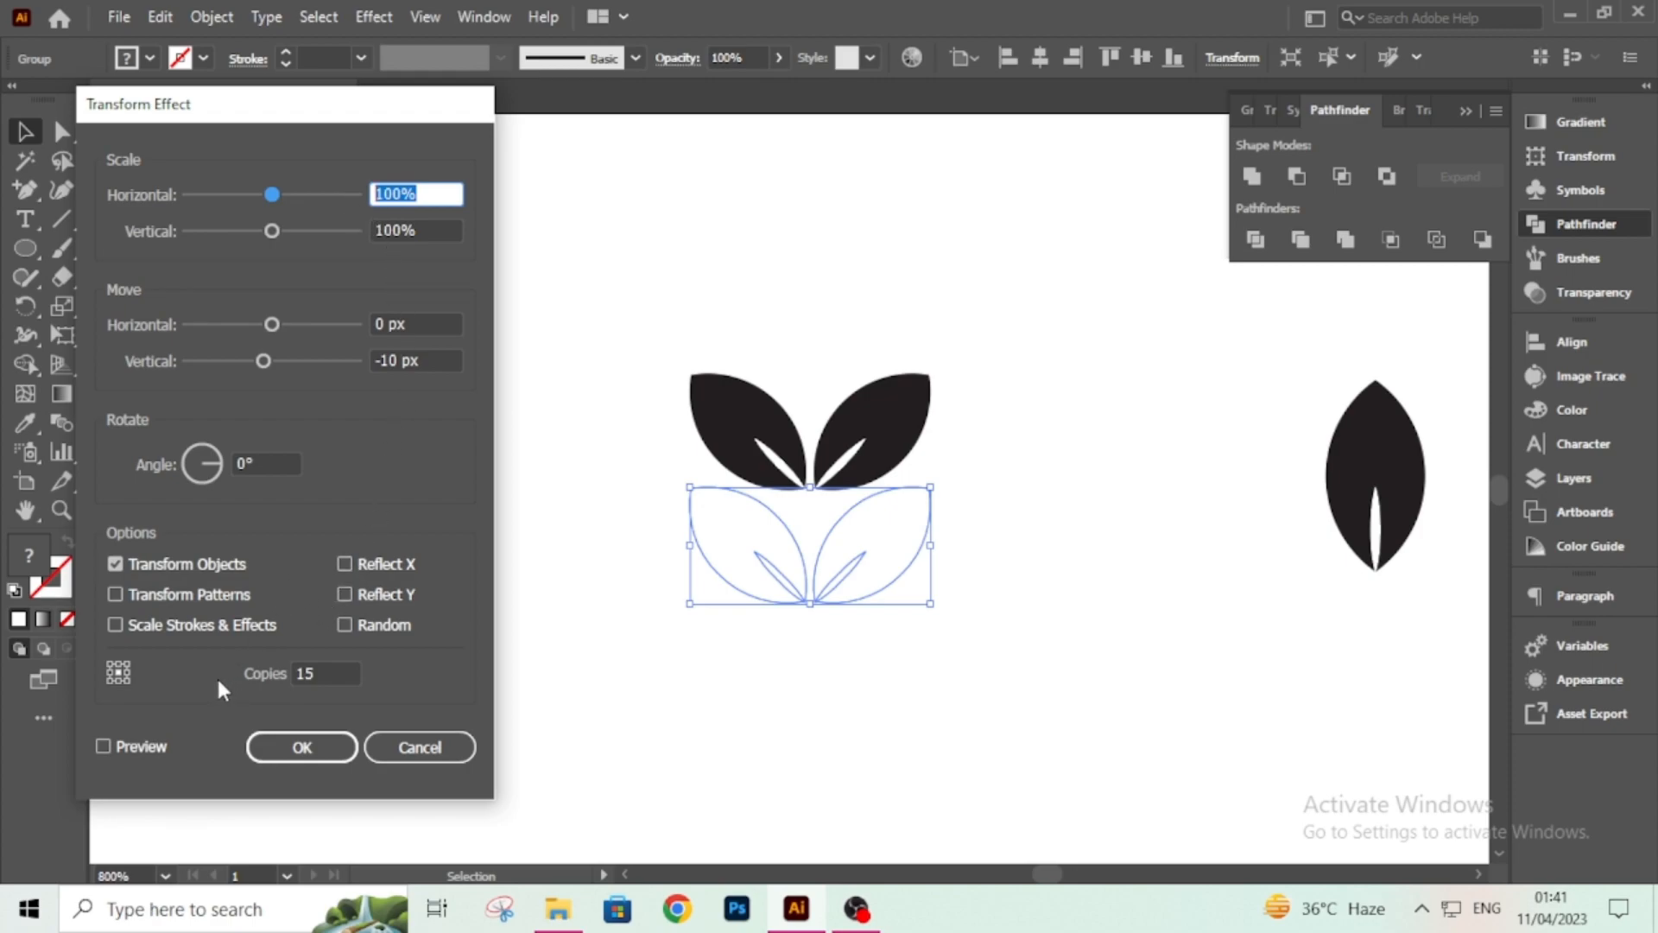
pyautogui.write('95')
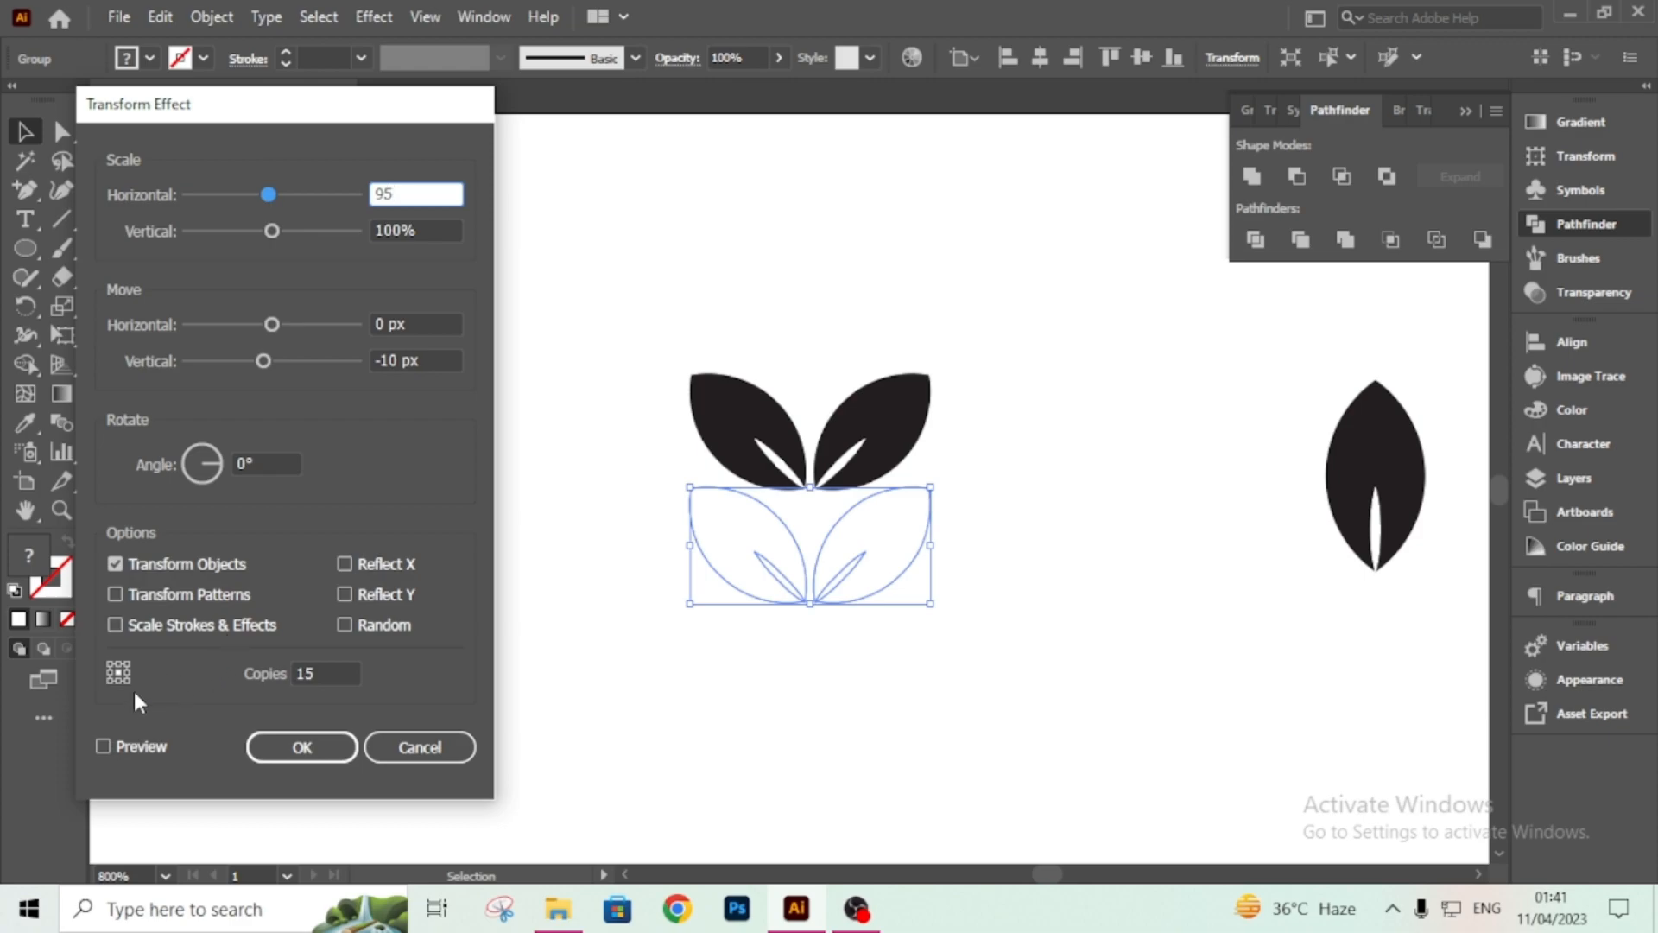
pyautogui.press('BackSpace')
pyautogui.write('6')
pyautogui.click(102, 746)
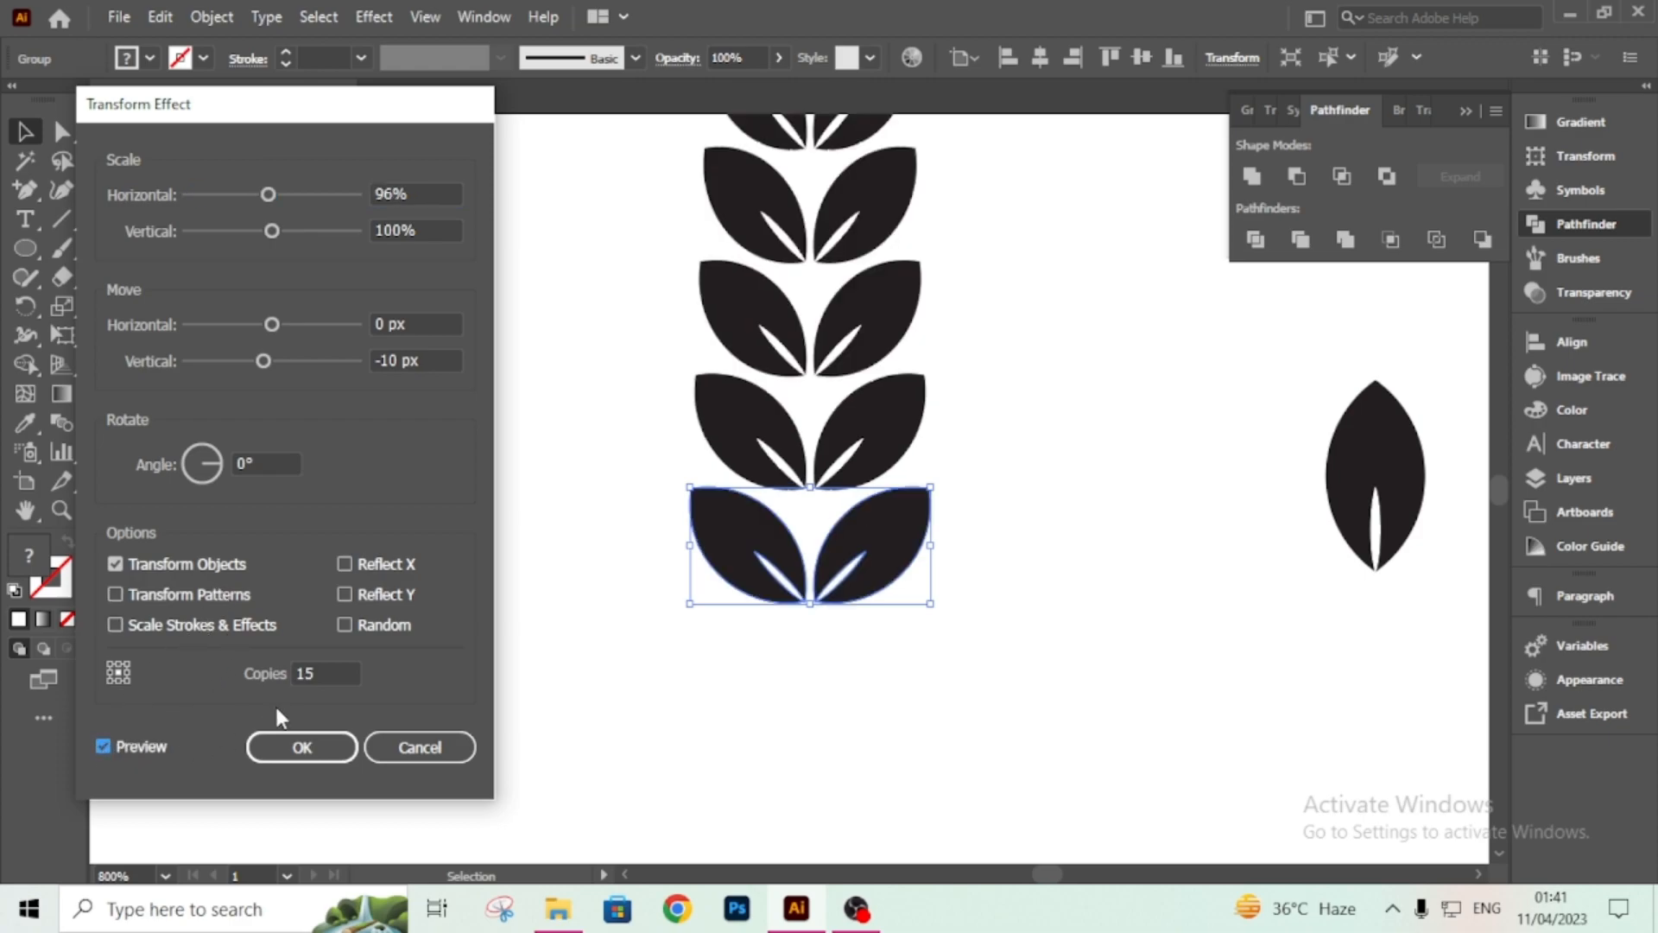
pyautogui.click(302, 747)
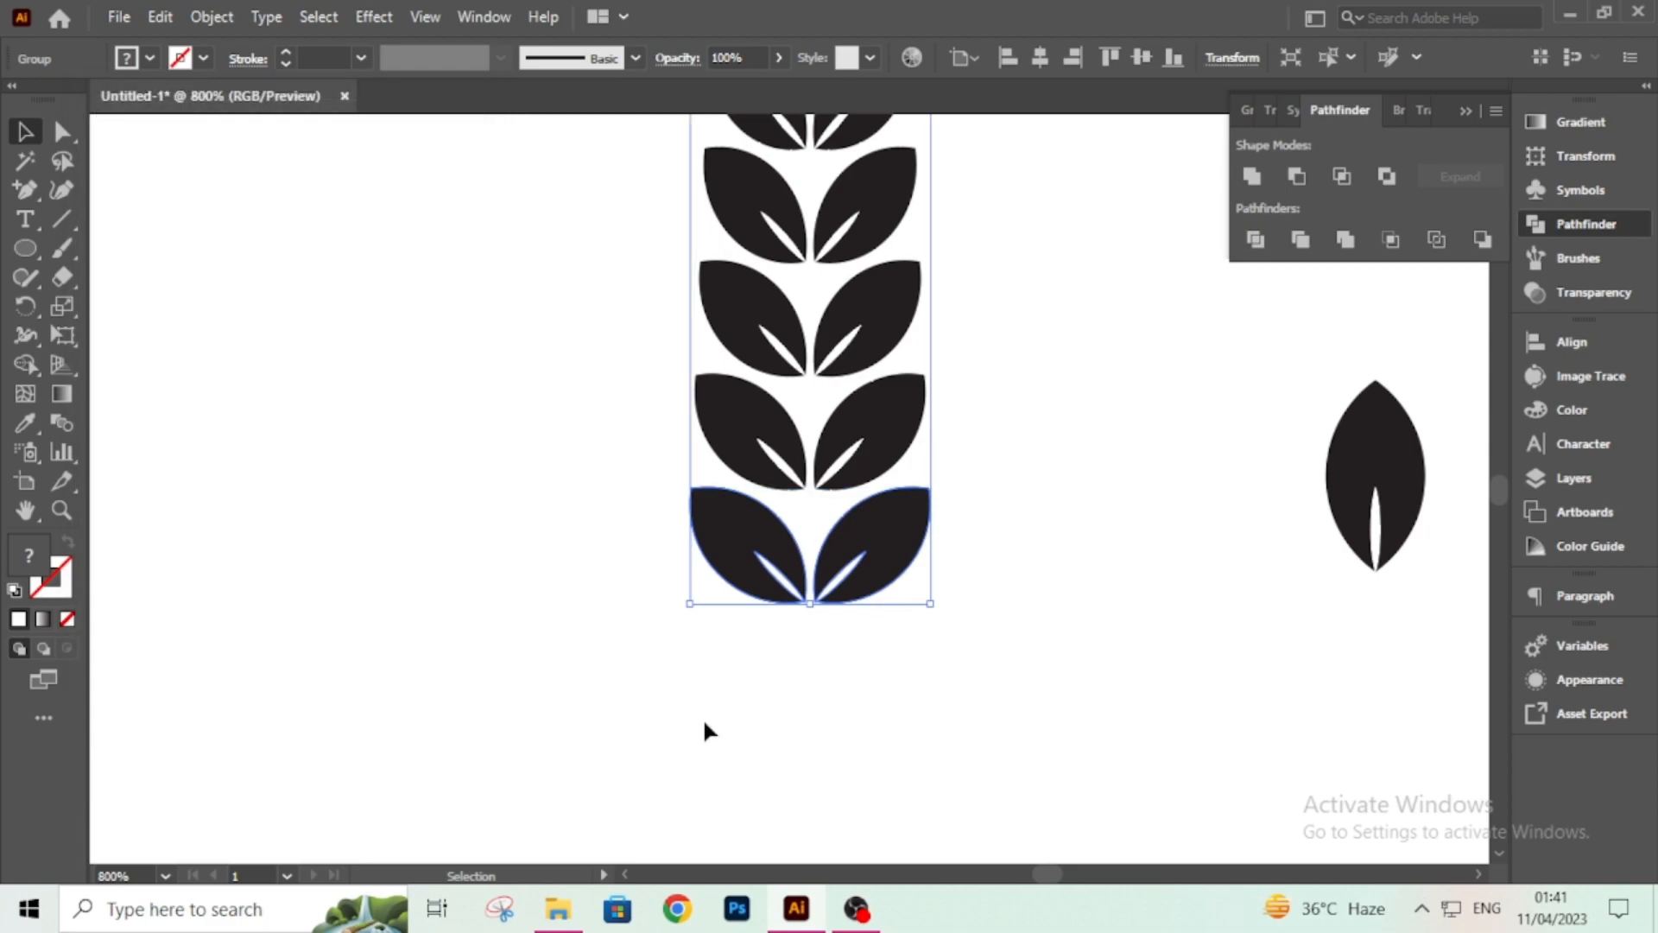
# Place the upright leaf on top of the stacked leaf column.
pyautogui.scroll(3, 803, 721)
pyautogui.scroll(-6, 777, 656)
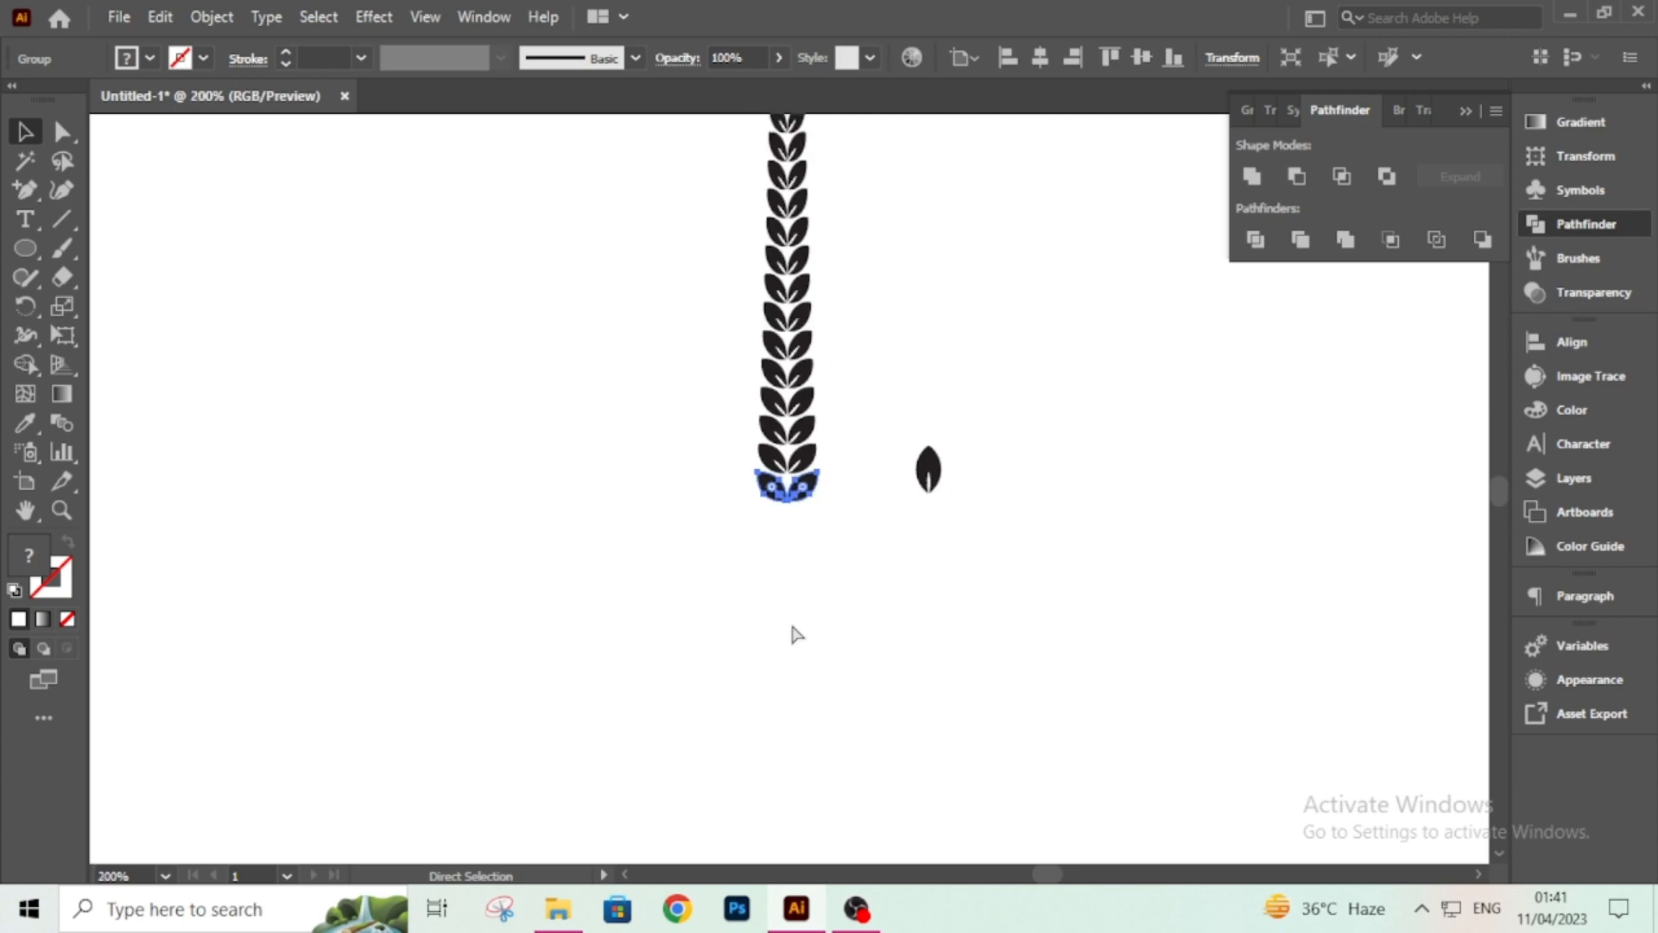
pyautogui.press('v')
pyautogui.moveTo(898, 475); pyautogui.dragTo(753, 779)
pyautogui.scroll(-8, 843, 550)
pyautogui.moveTo(751, 420); pyautogui.dragTo(792, 517)
pyautogui.scroll(-5, 980, 519)
pyautogui.scroll(1, 313, 185)
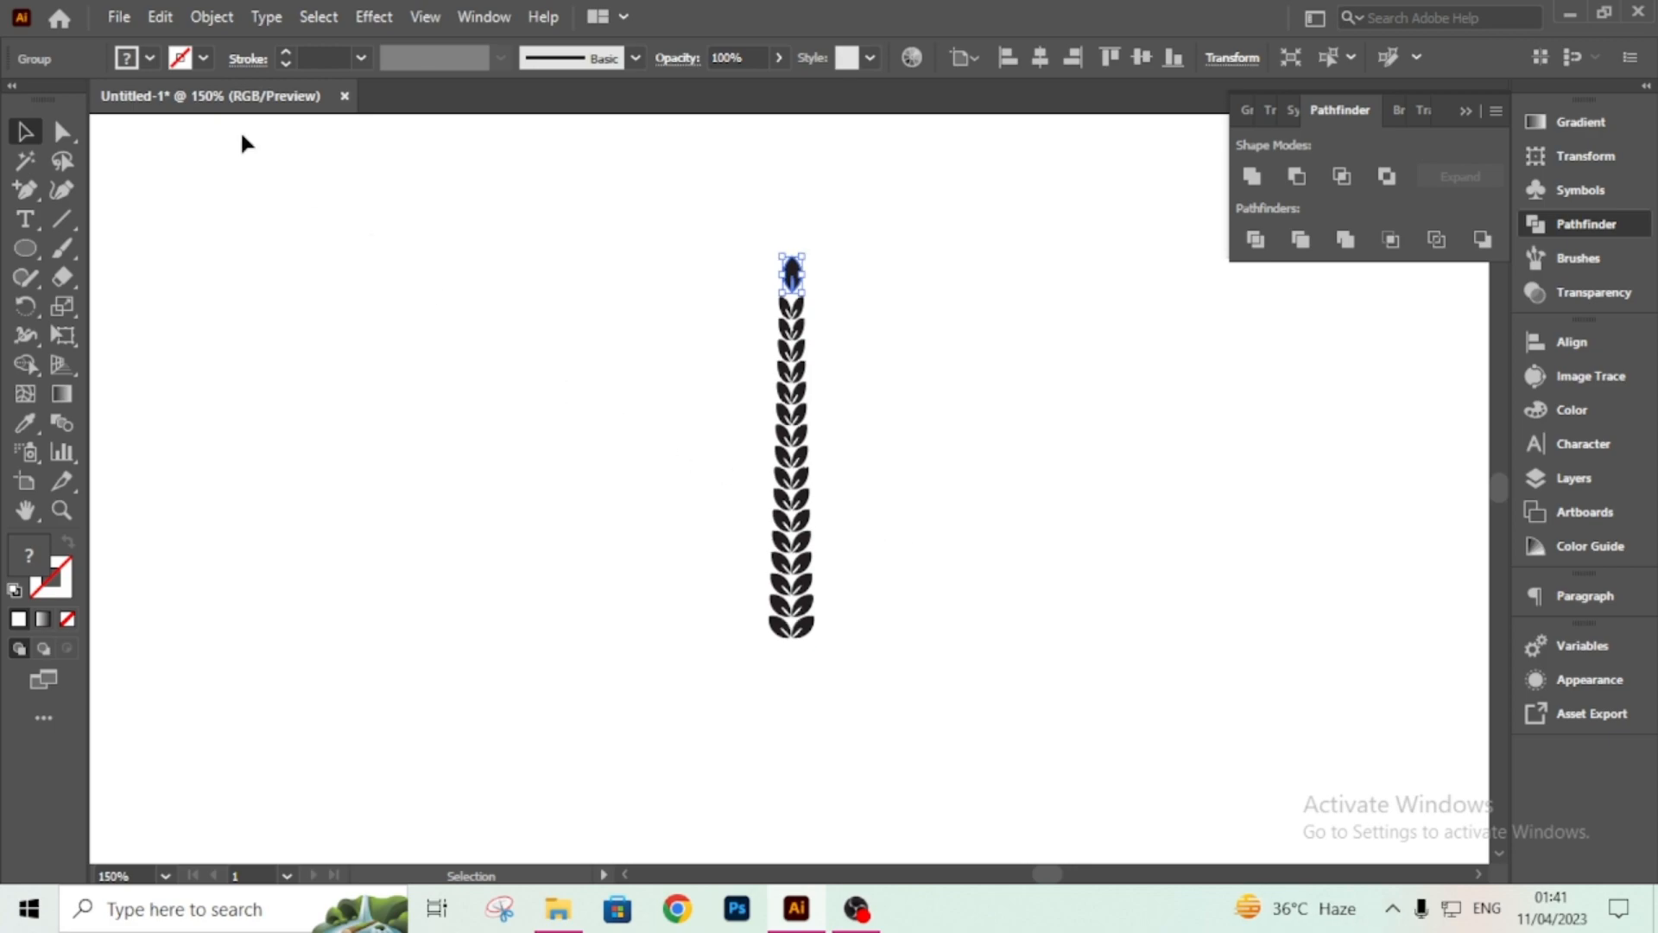
# Draw a vertical stem line down the centre of the leaf column with a 2 pt stroke.
pyautogui.click(62, 220)
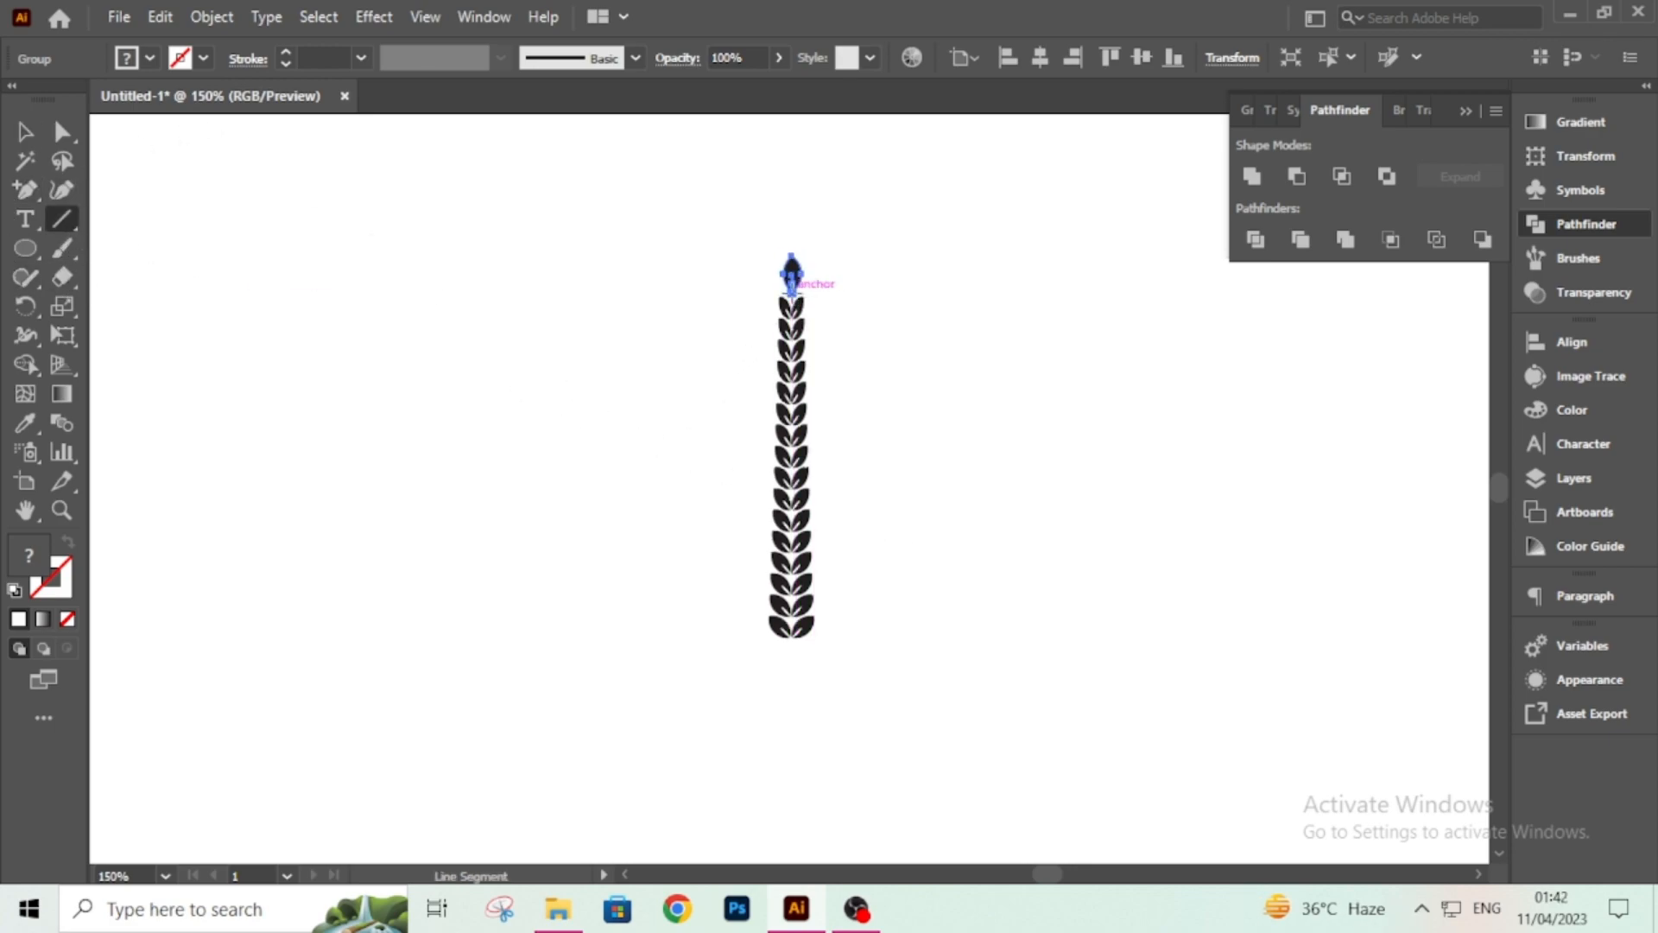
pyautogui.moveTo(791, 295); pyautogui.dragTo(759, 671)
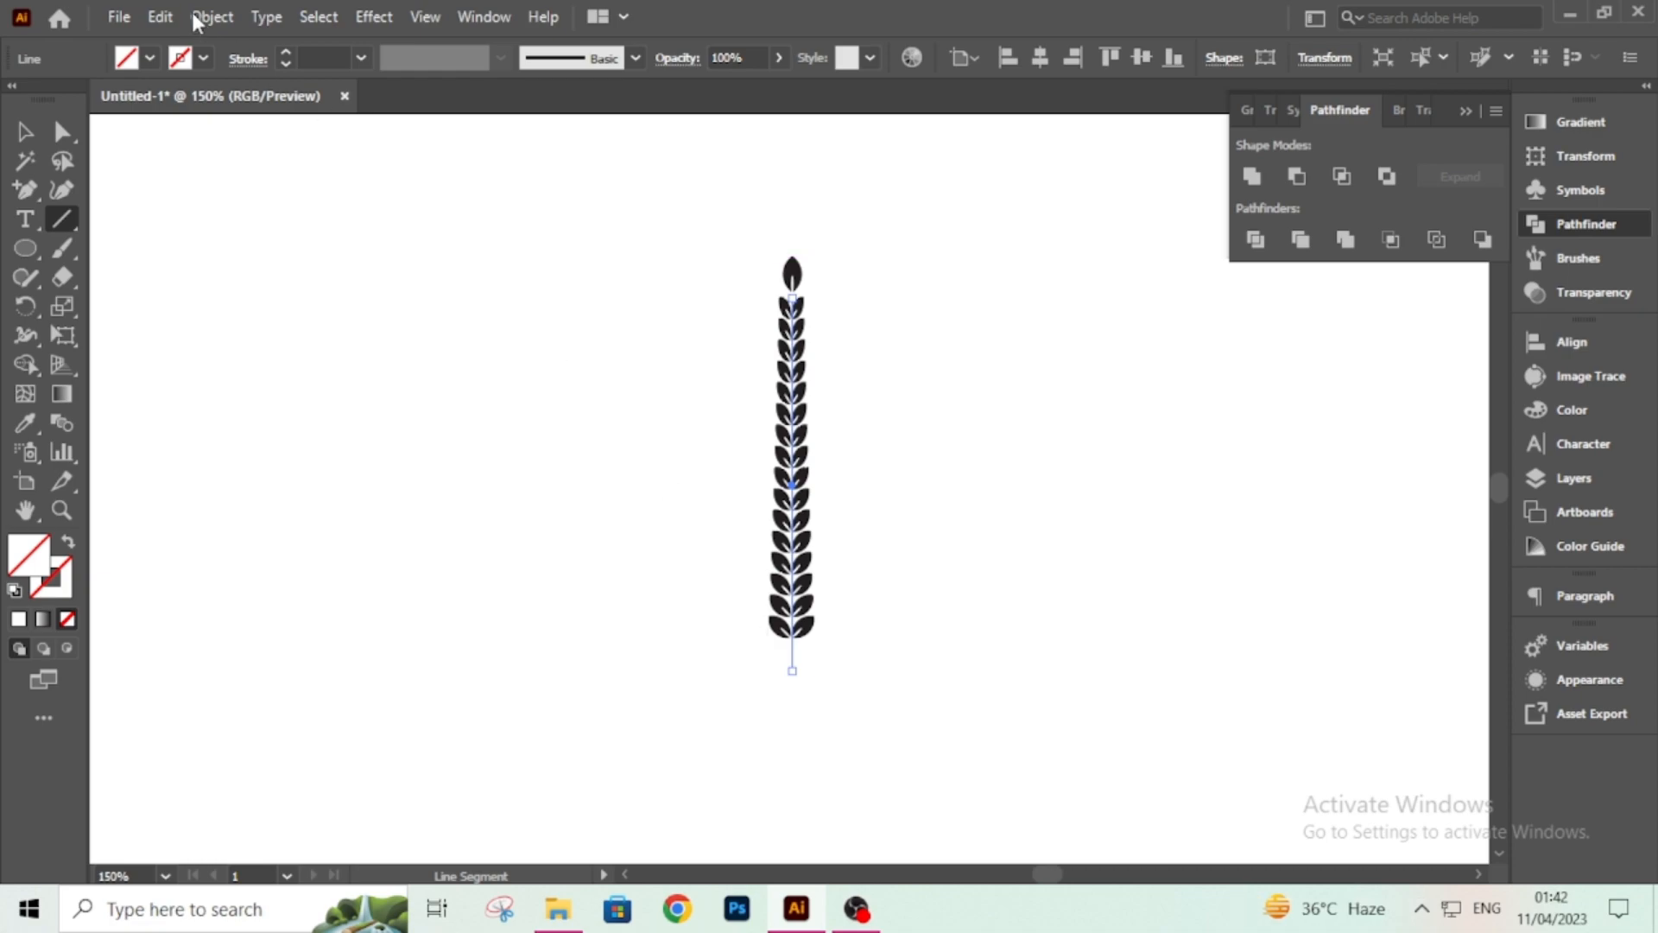
pyautogui.click(309, 56)
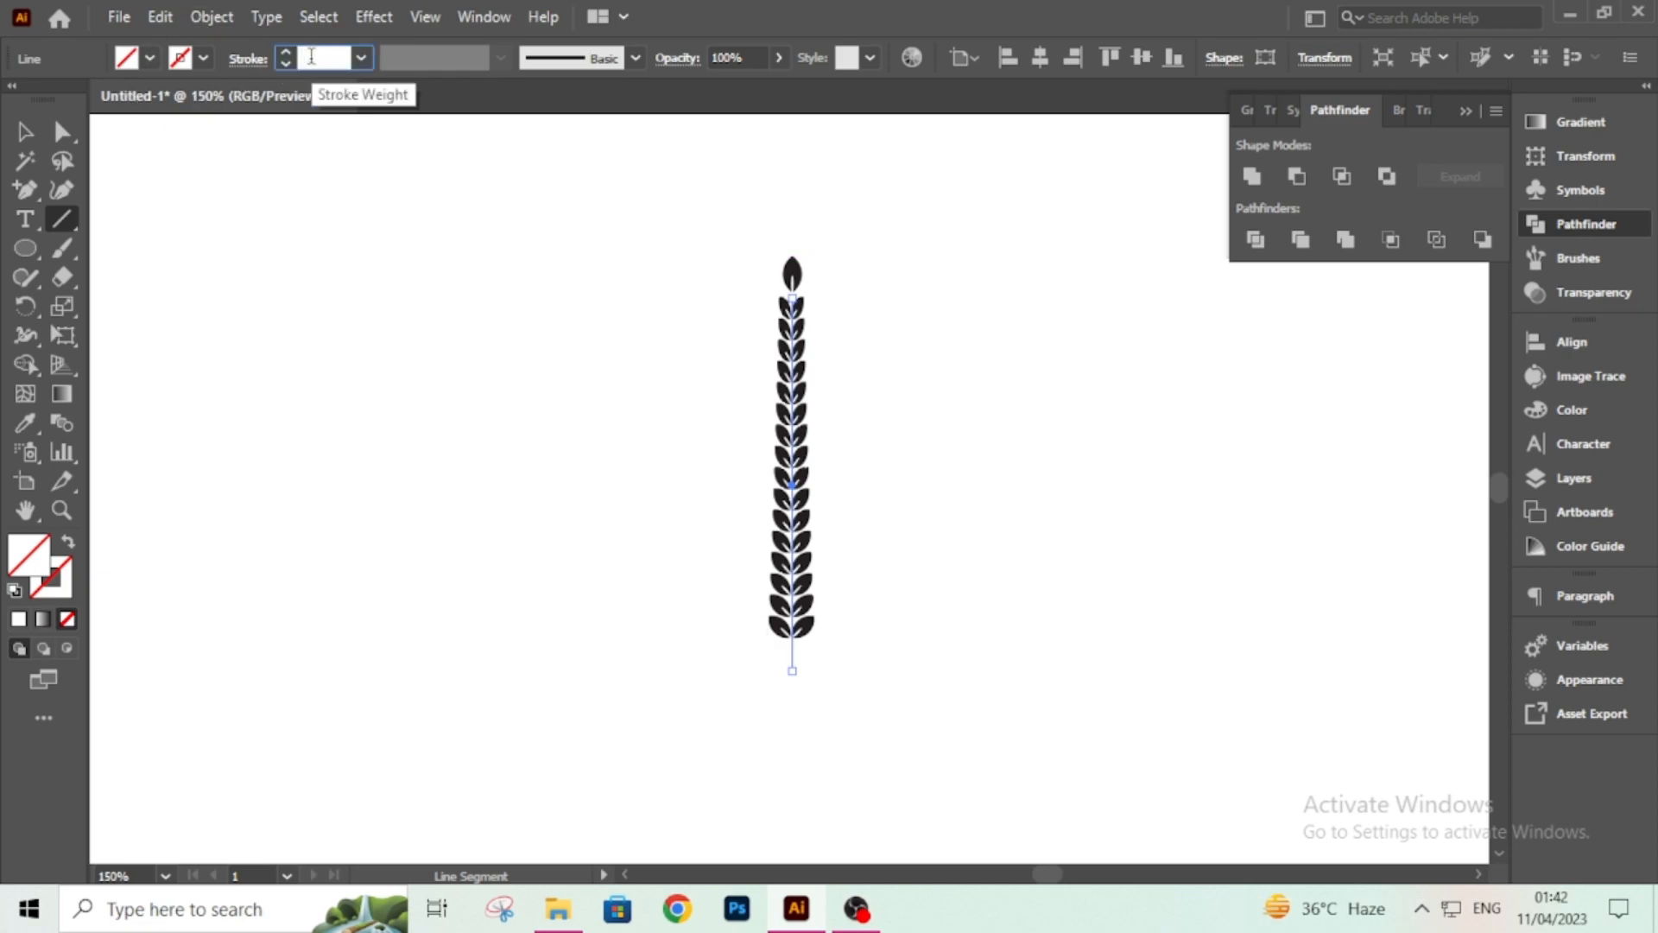
pyautogui.write('2')
pyautogui.press('Return')
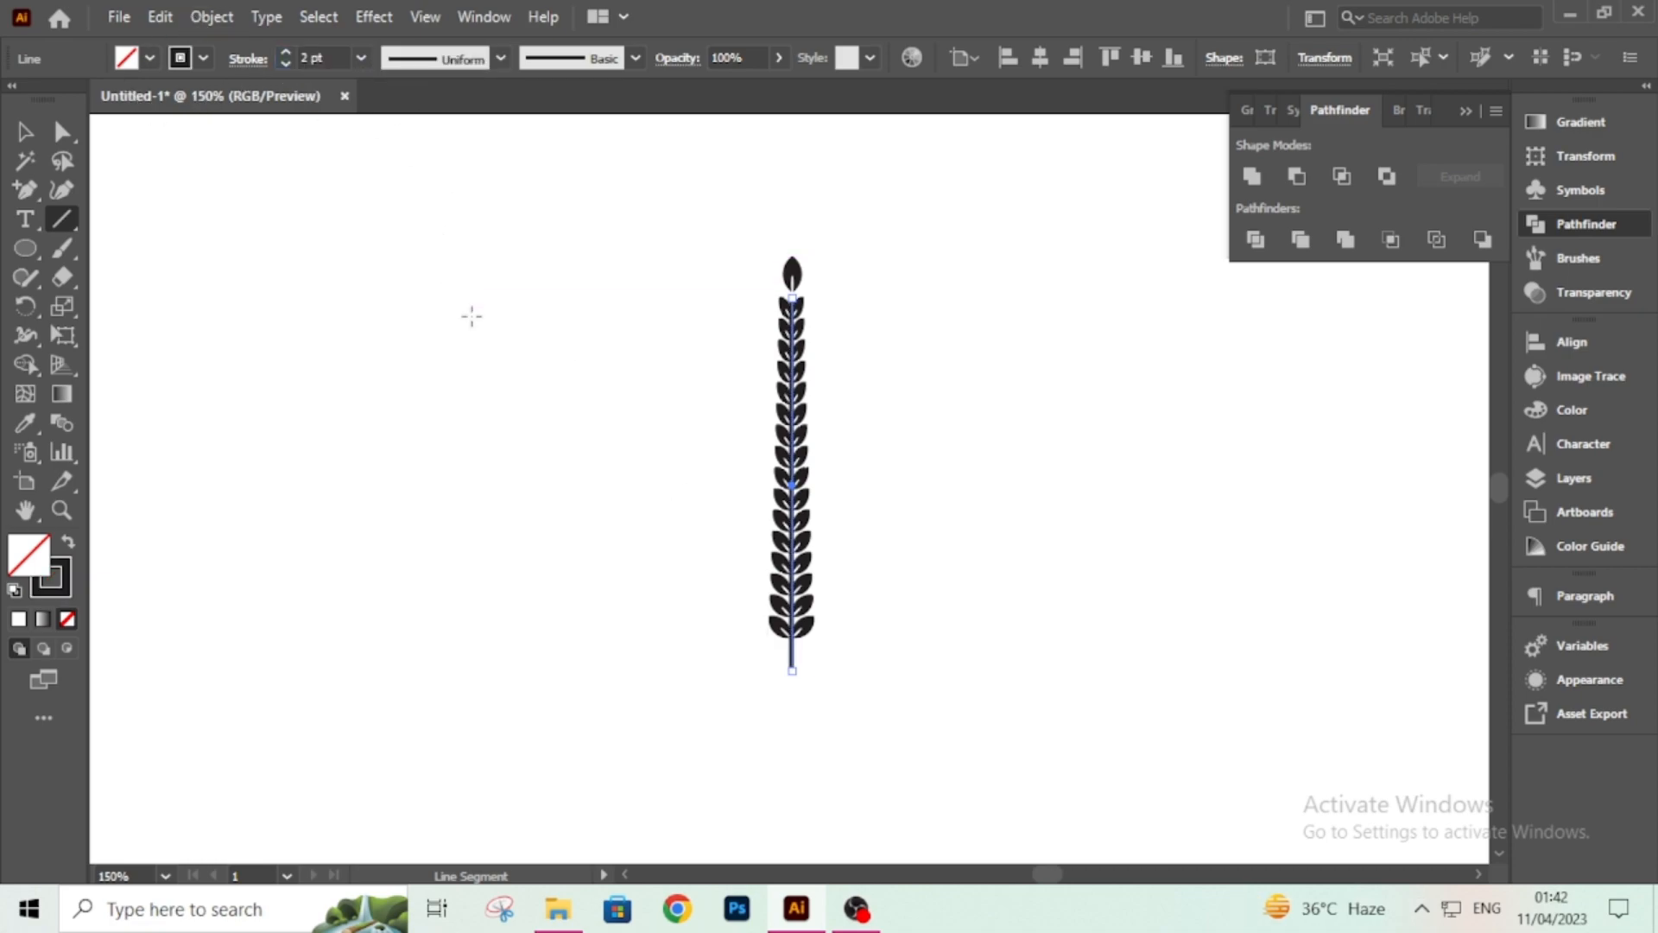
pyautogui.click(25, 132)
pyautogui.click(255, 247)
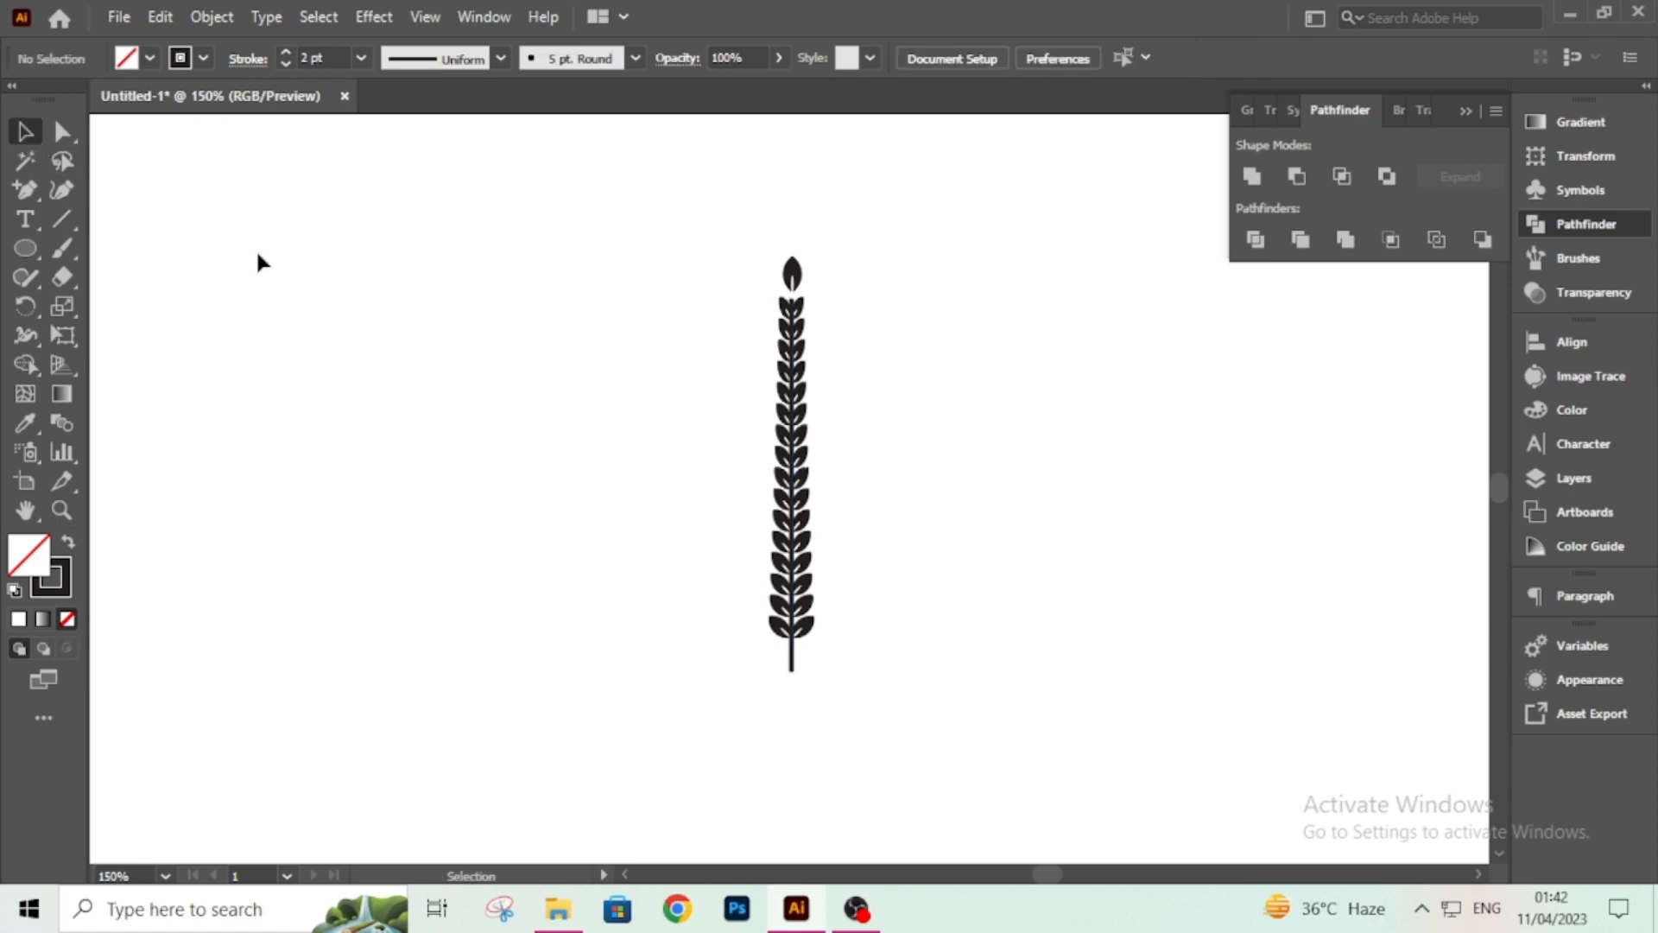
# Set the stem line's stroke weight to 1 pt.
pyautogui.hotkey('ctrl', '+')
pyautogui.hotkey('ctrl', '+')
pyautogui.hotkey('ctrl', '+')
pyautogui.hotkey('ctrl', '+')
pyautogui.press('space')
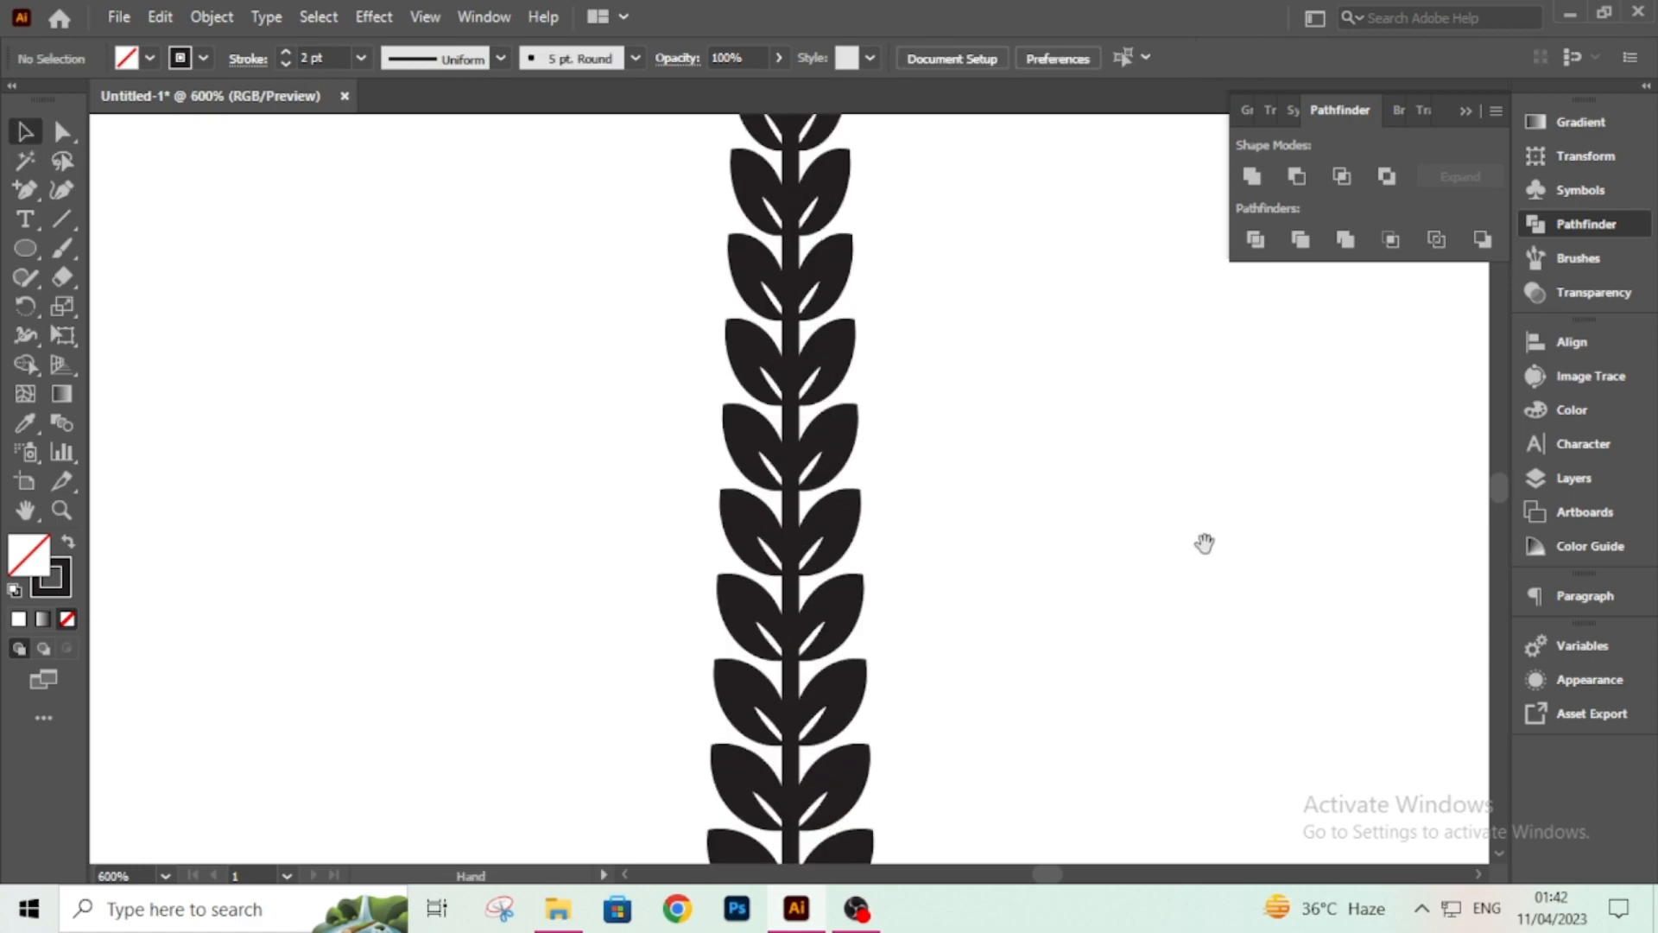
pyautogui.moveTo(1006, 423); pyautogui.dragTo(1043, 713)
pyautogui.scroll(5, 967, 505)
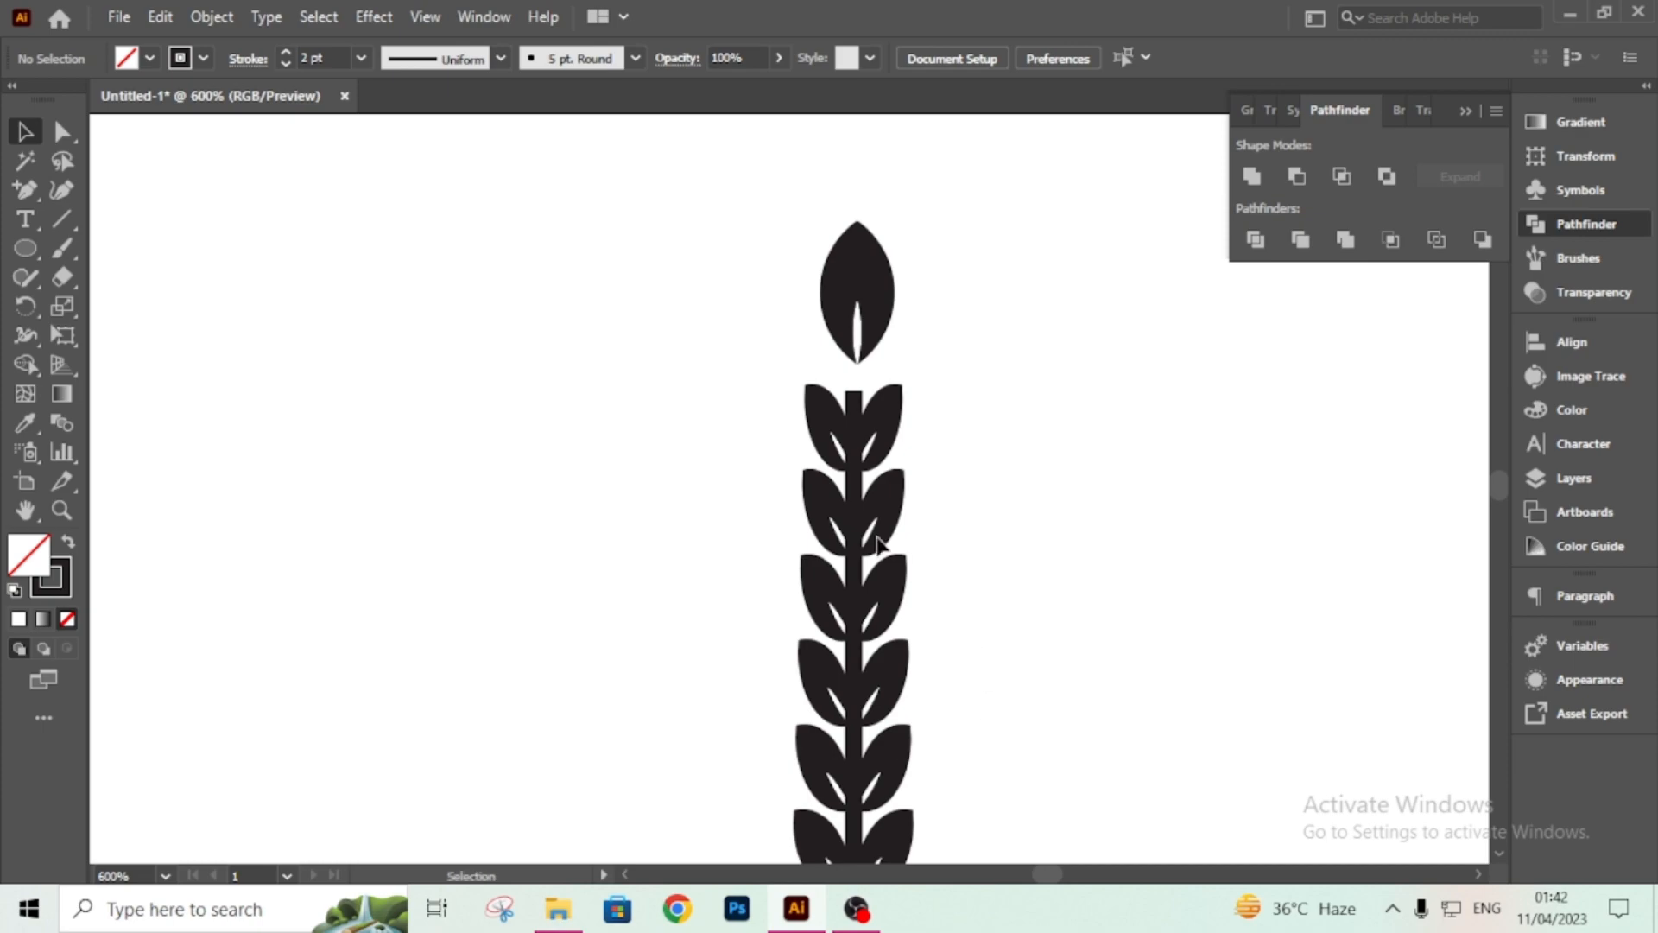
pyautogui.click(853, 506)
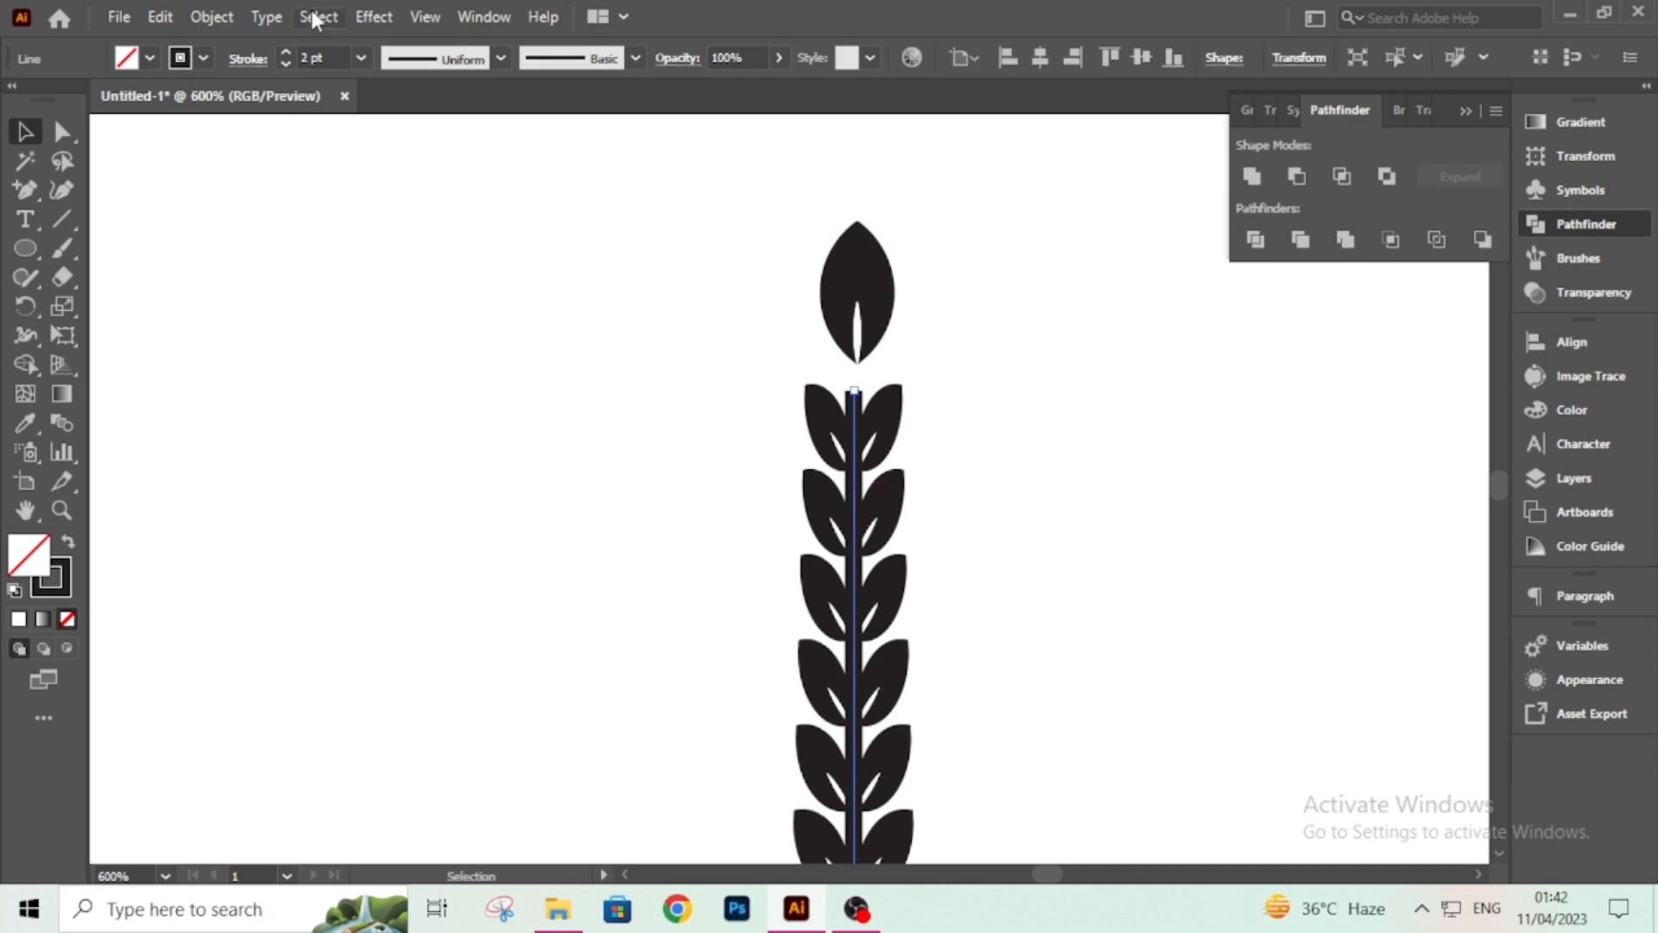
pyautogui.click(308, 58)
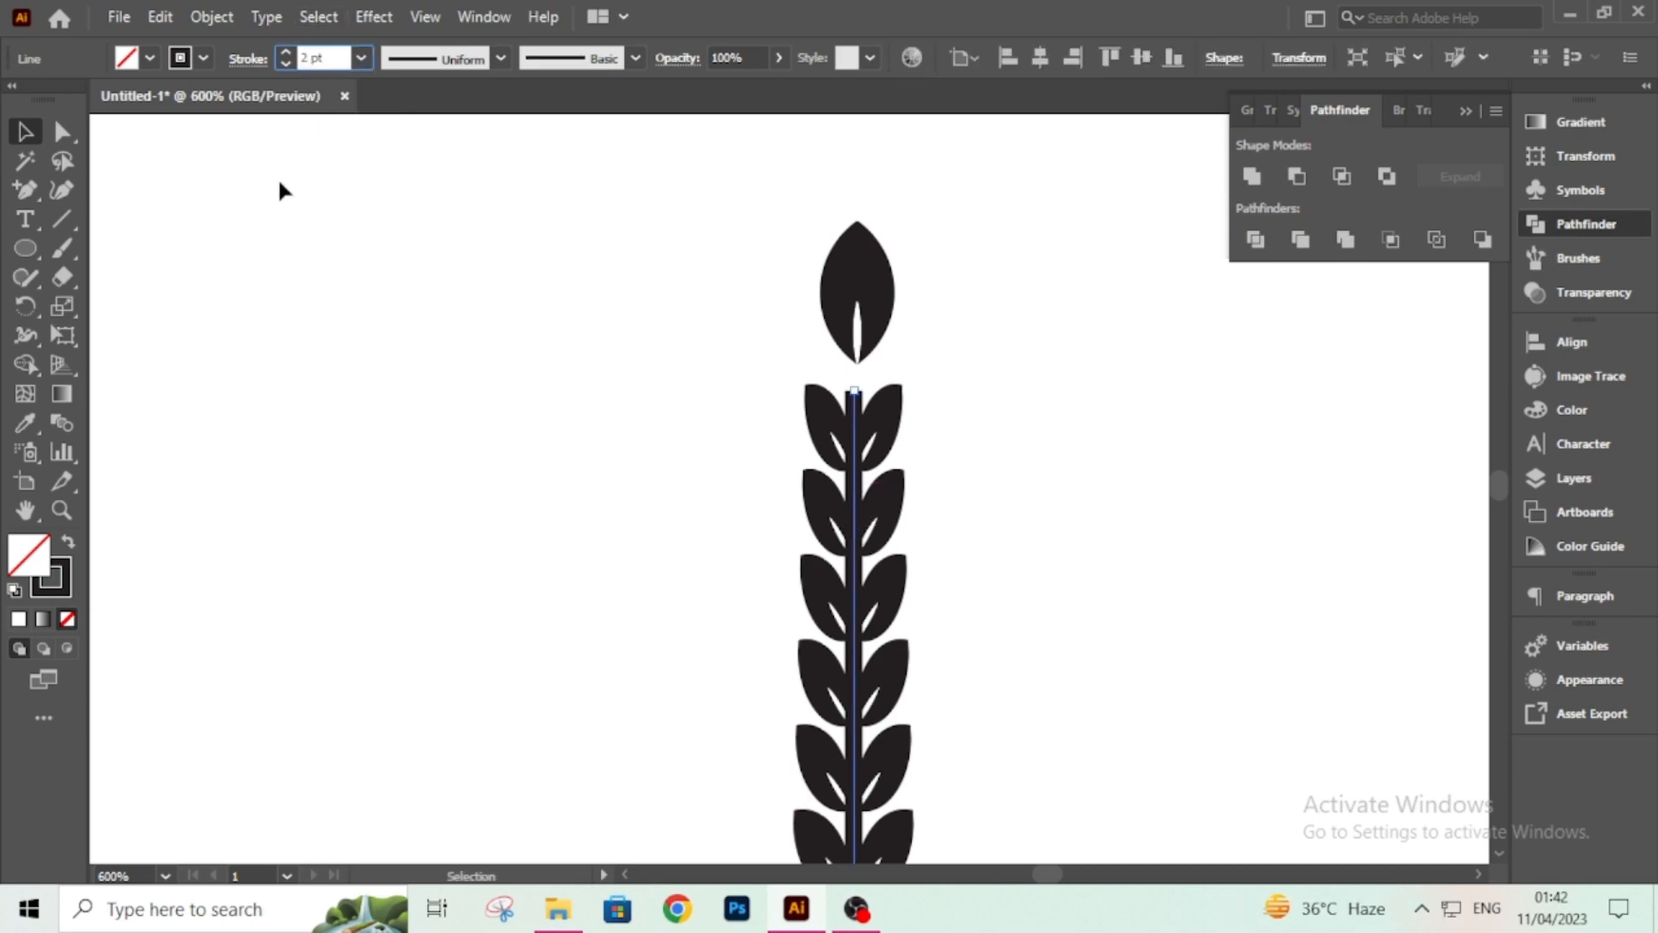
pyautogui.write('1')
pyautogui.press('Return')
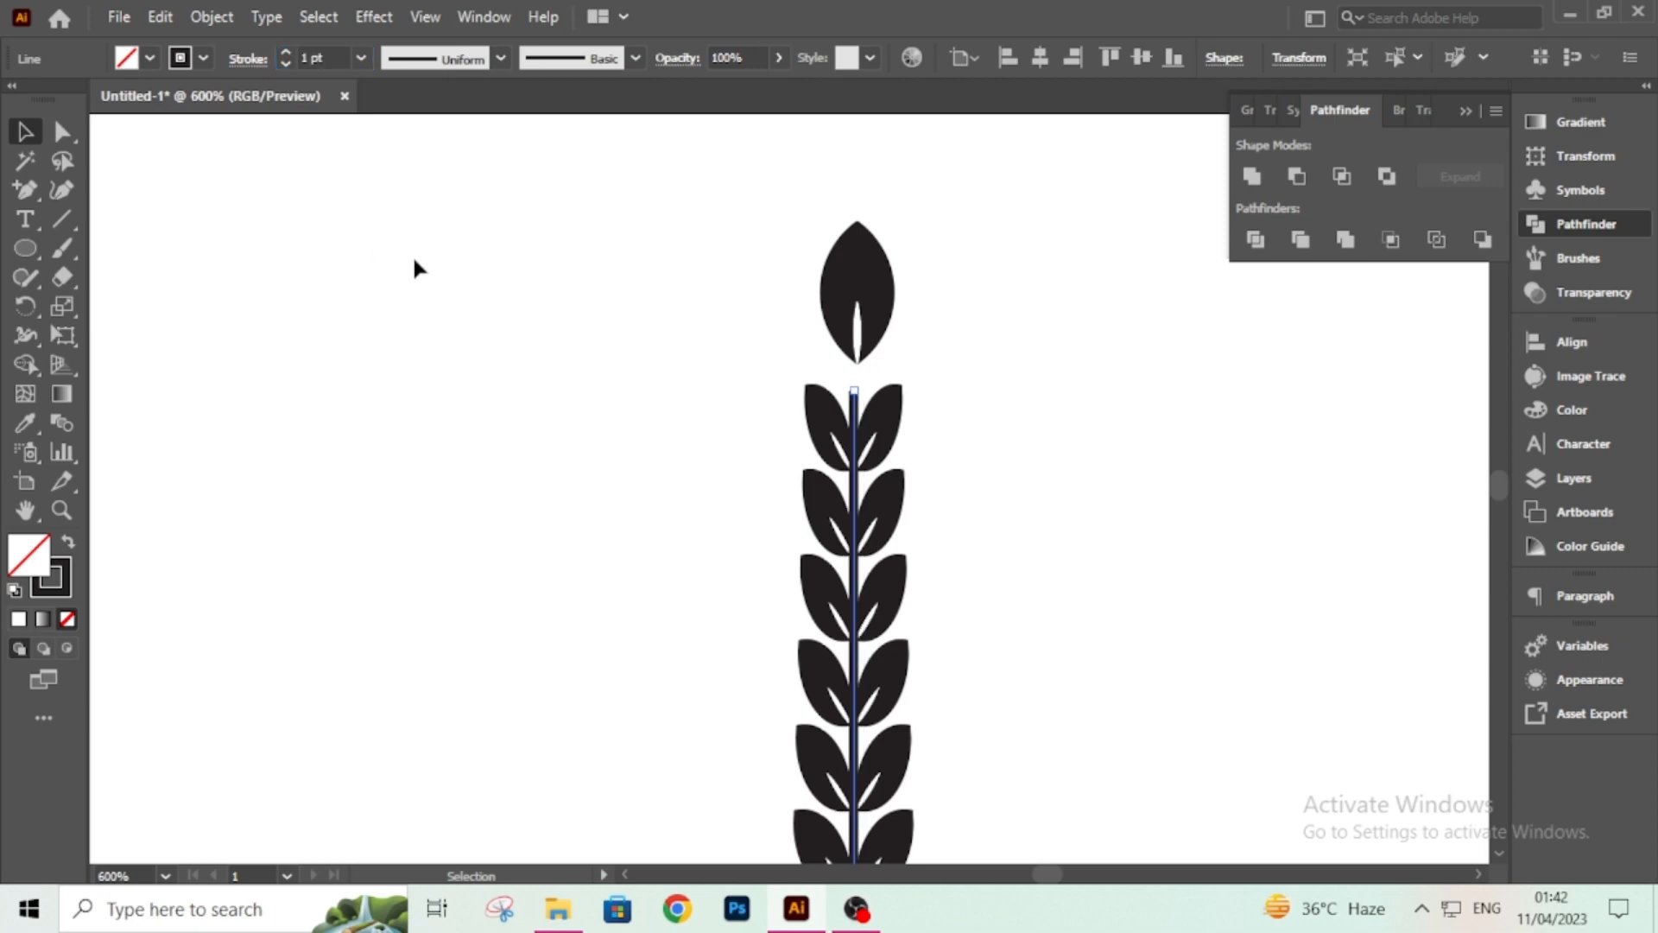
# Extend the stem's top end upward to the base of the upright top leaf.
pyautogui.click(467, 280)
pyautogui.click(854, 399)
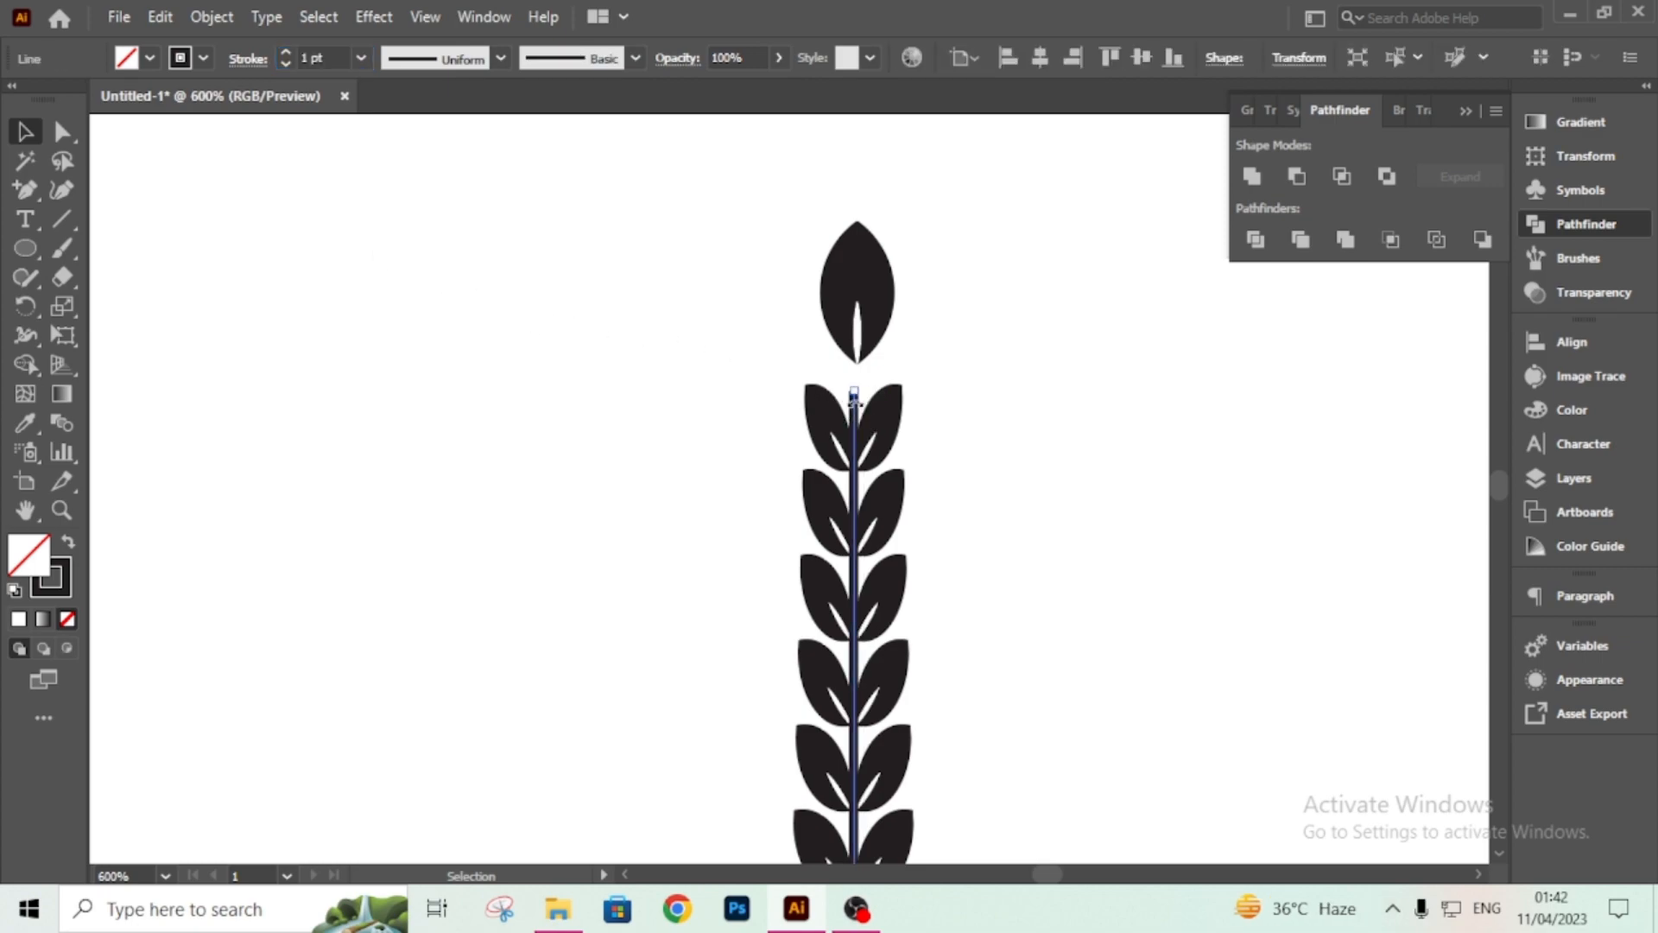
pyautogui.moveTo(851, 423)
pyautogui.mouseDown()
pyautogui.moveTo(866, 427)
pyautogui.moveTo(834, 409)
pyautogui.moveTo(856, 402)
pyautogui.mouseUp()
pyautogui.click(922, 304)
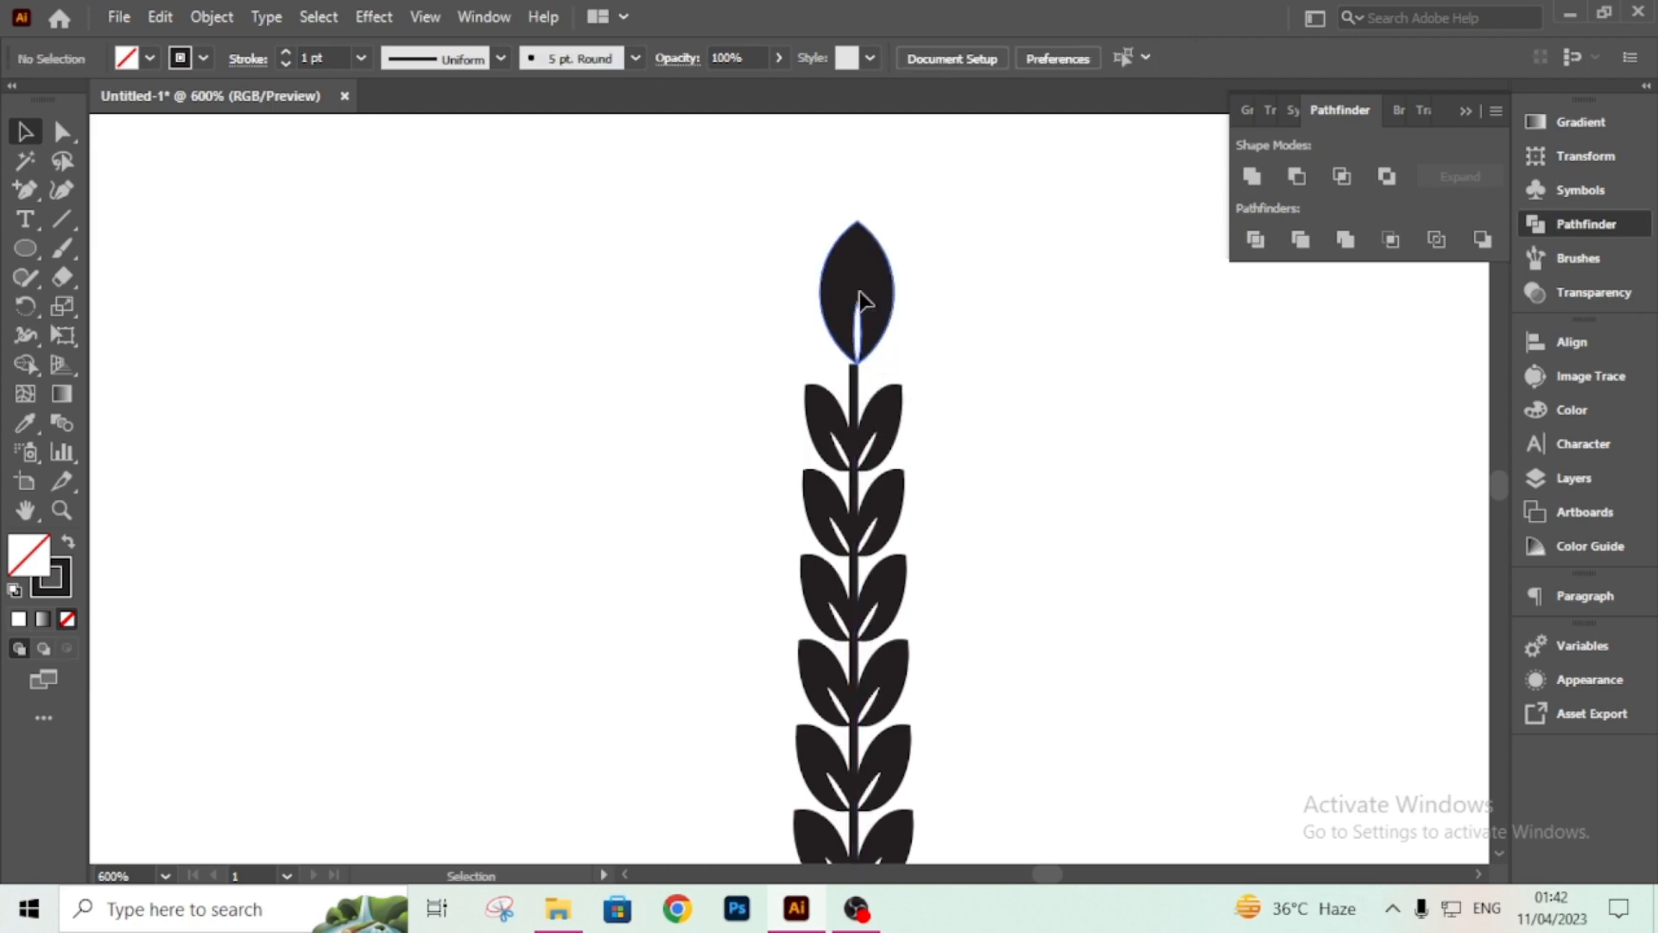
# Nudge the upright top leaf sideways so it is centred over the stem.
pyautogui.moveTo(857, 298); pyautogui.dragTo(855, 303)
pyautogui.hotkey('ctrl', '=')
pyautogui.hotkey('ctrl', '=')
pyautogui.hotkey('ctrl', '=')
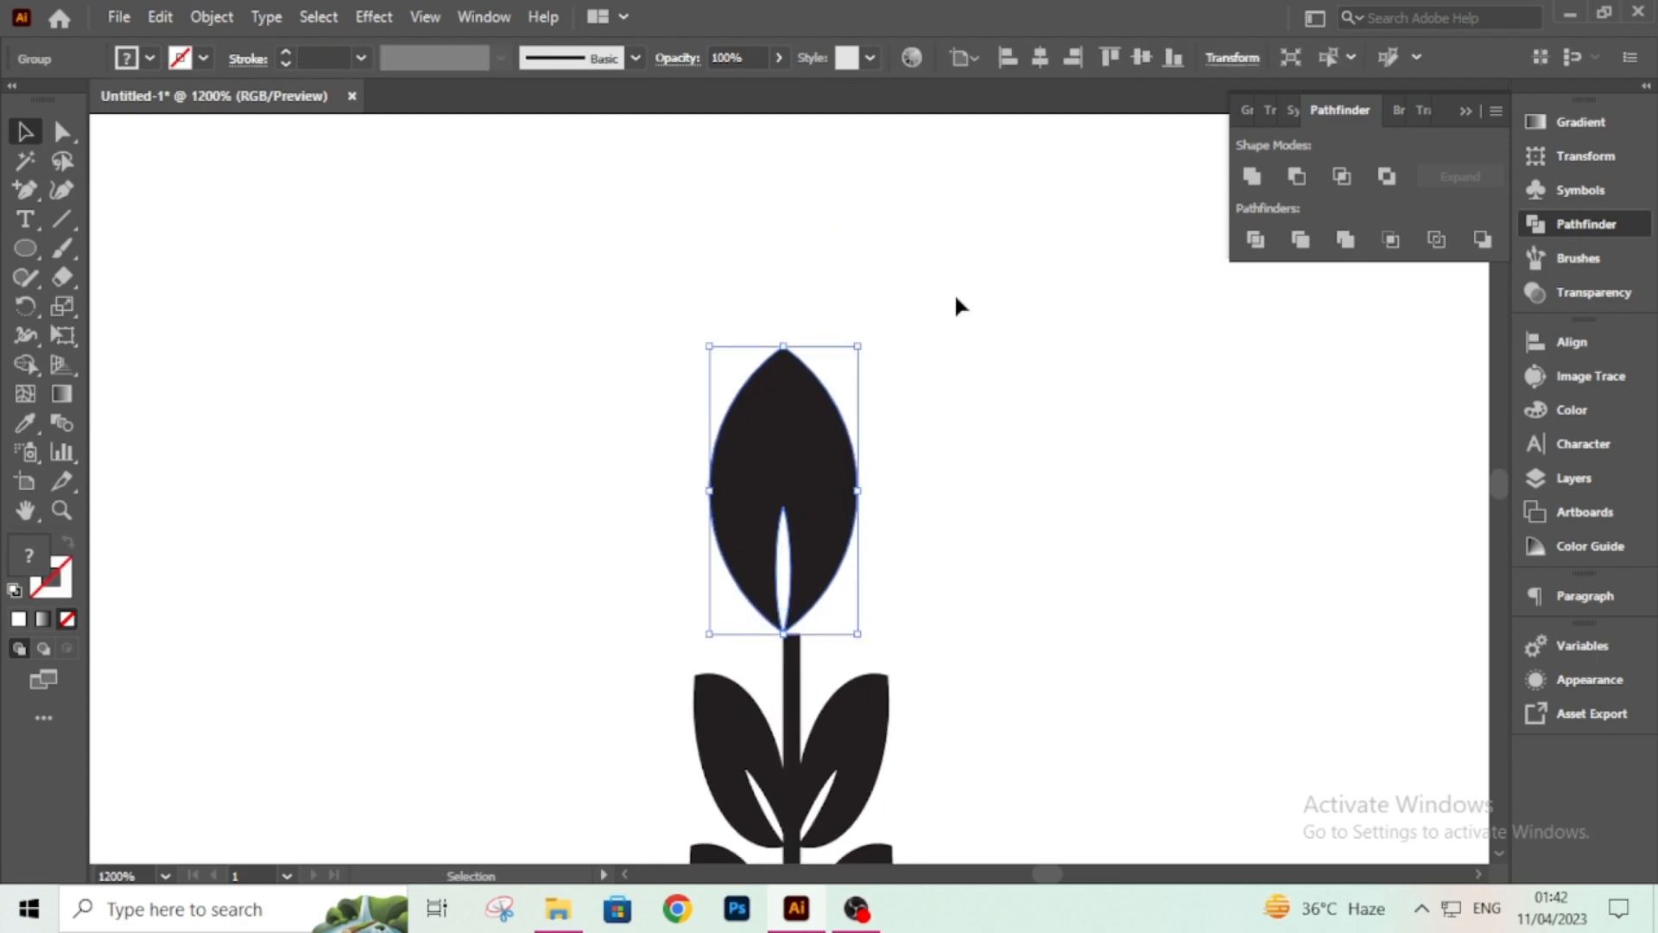
pyautogui.press('a')
pyautogui.press('v')
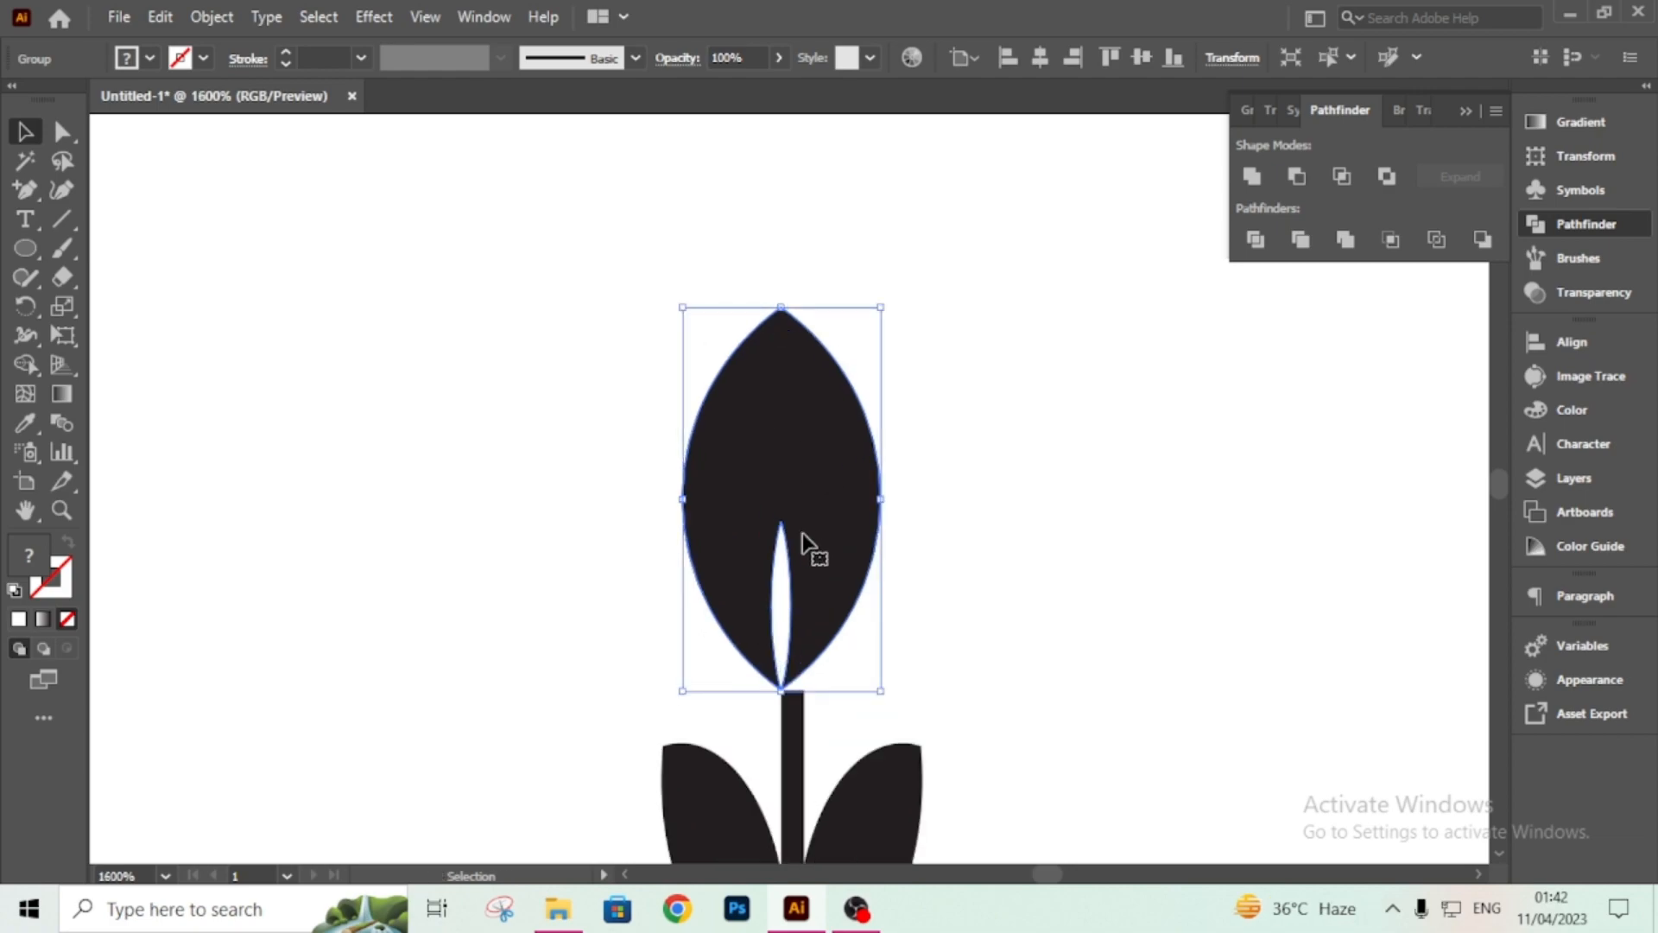
pyautogui.press('Right')
pyautogui.press('Right')
pyautogui.press('Right')
pyautogui.moveTo(802, 544); pyautogui.dragTo(777, 549)
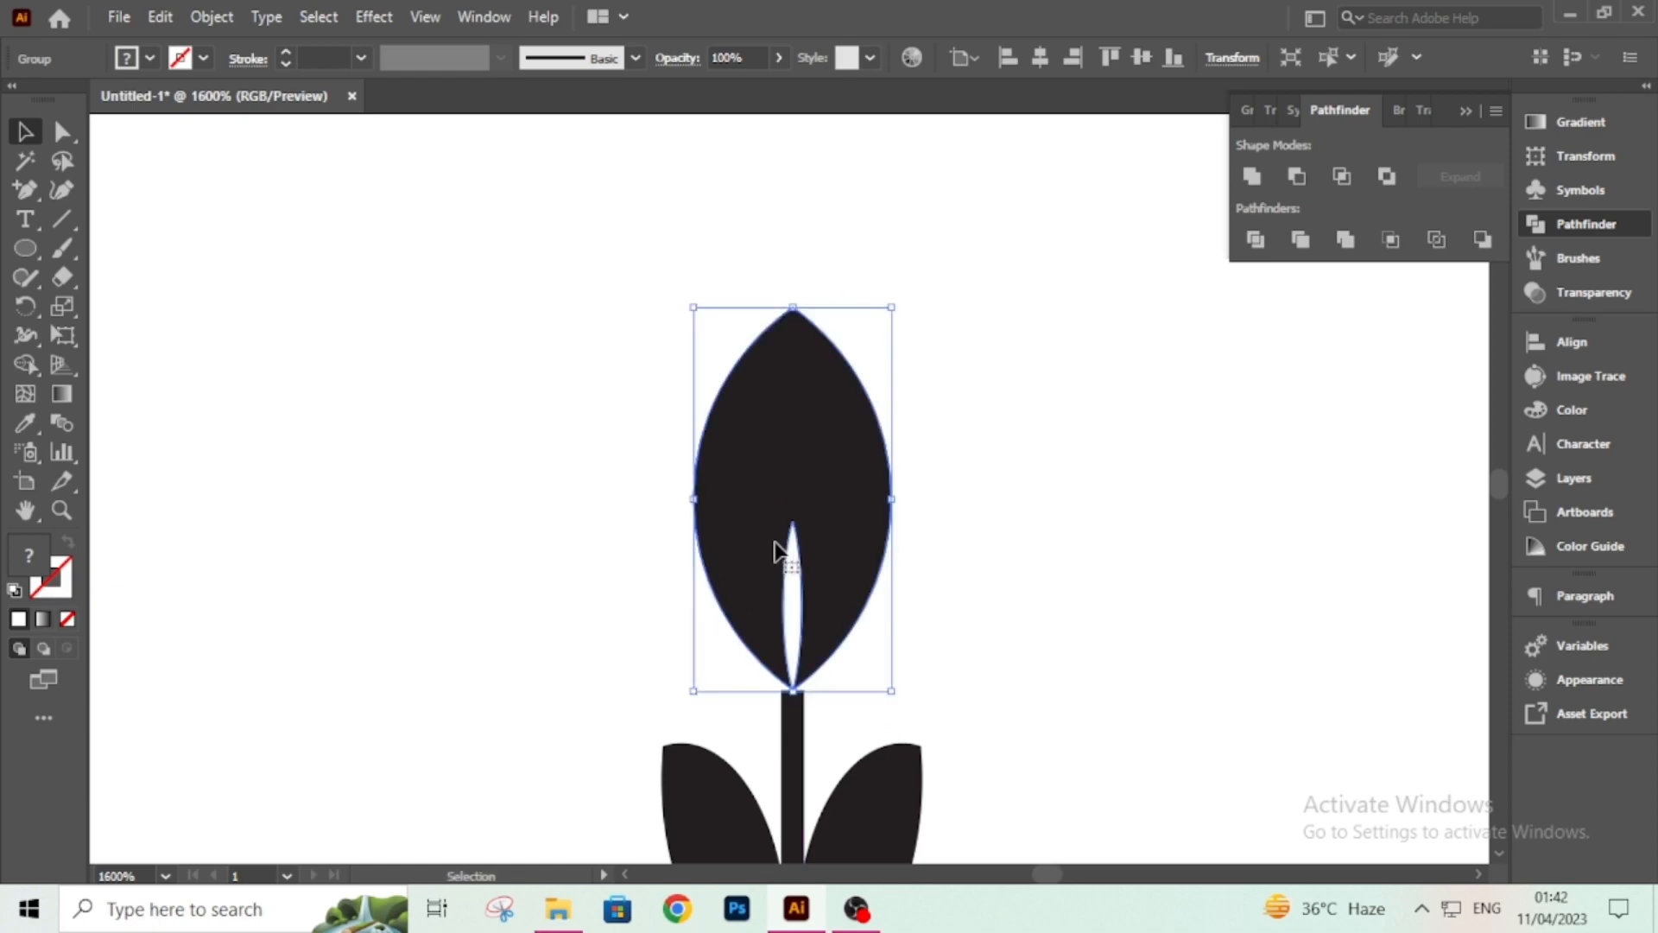
# Inspect the stem line along the full length of the leaf column.
pyautogui.click(803, 772)
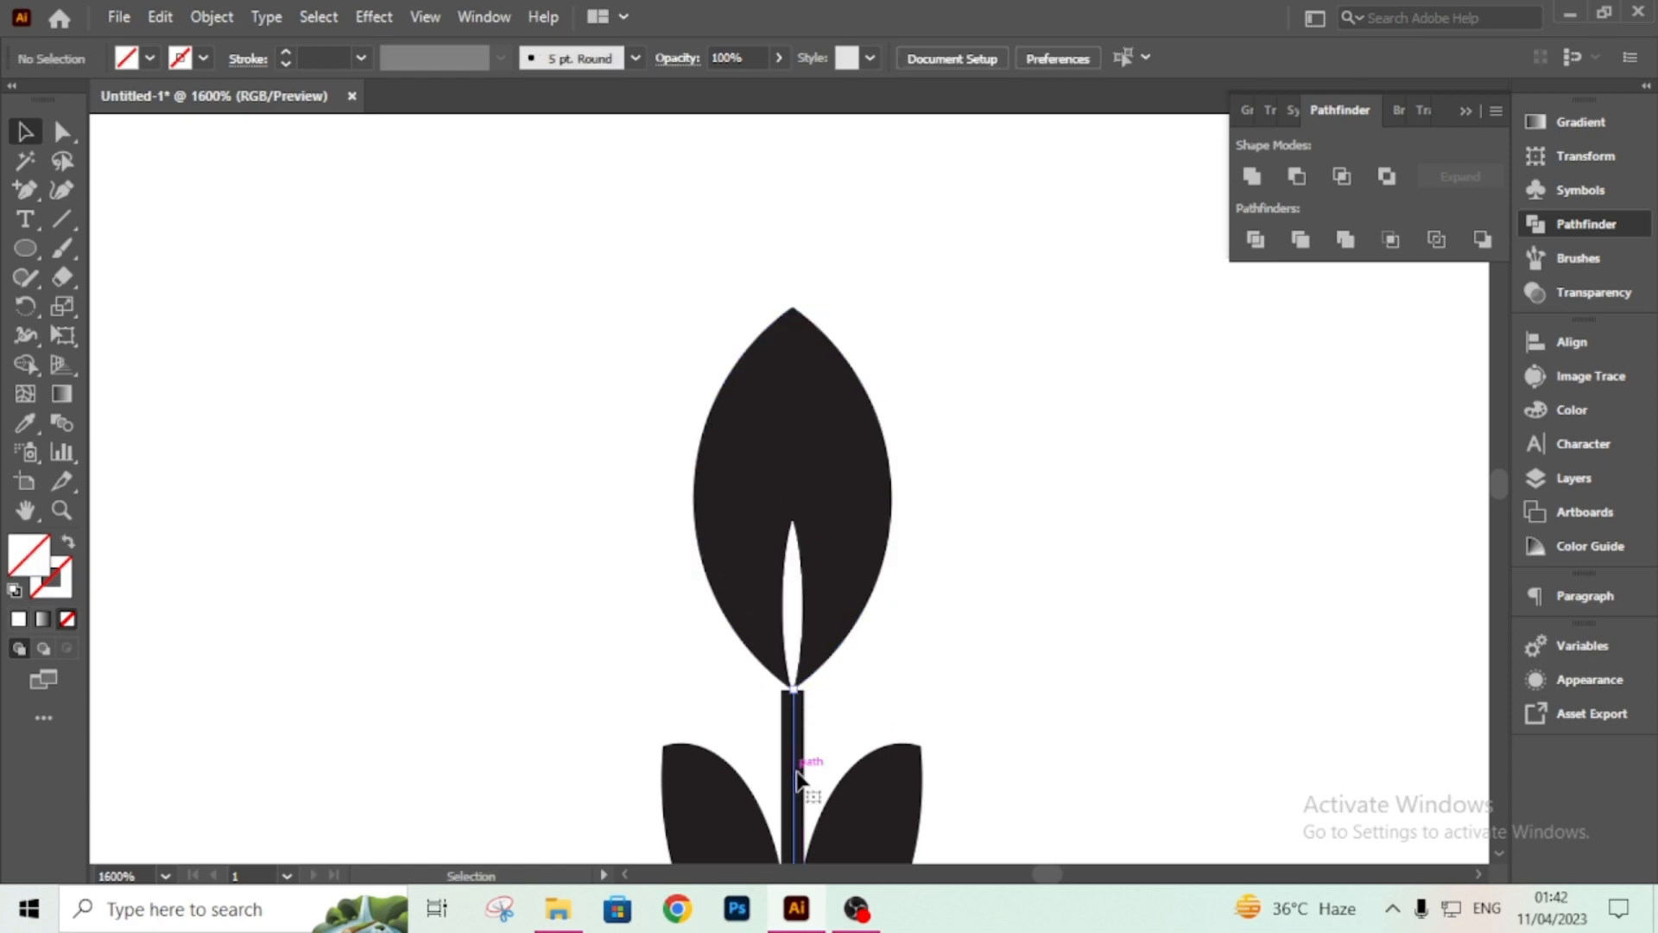
pyautogui.click(794, 772)
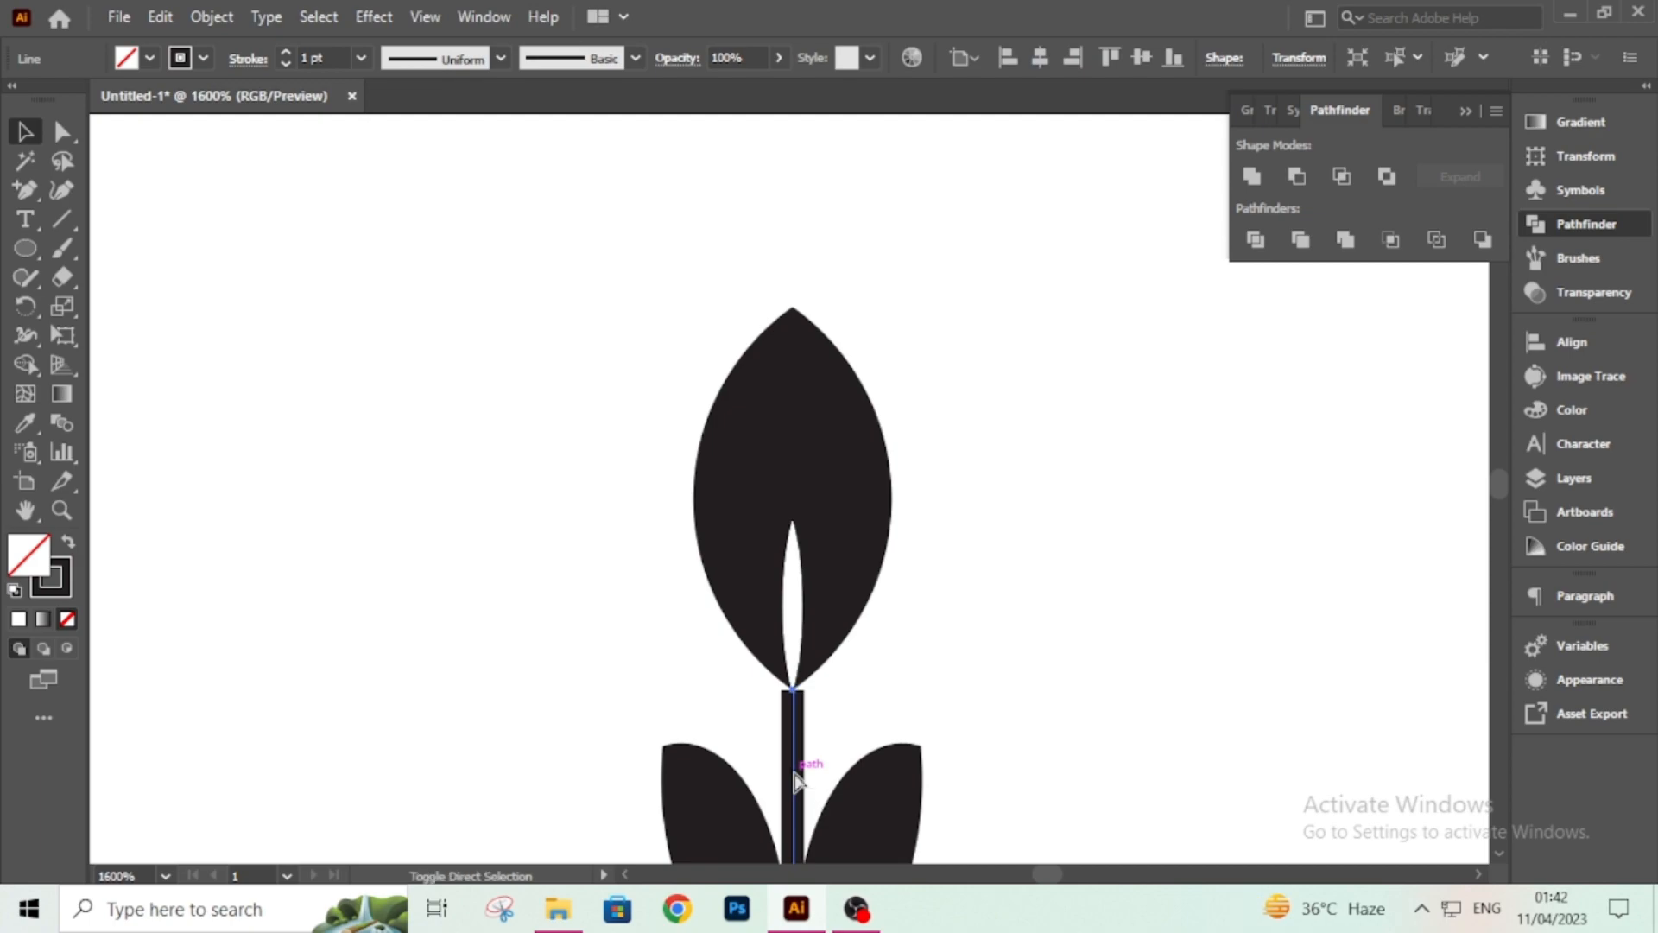
pyautogui.scroll(-8, 799, 777)
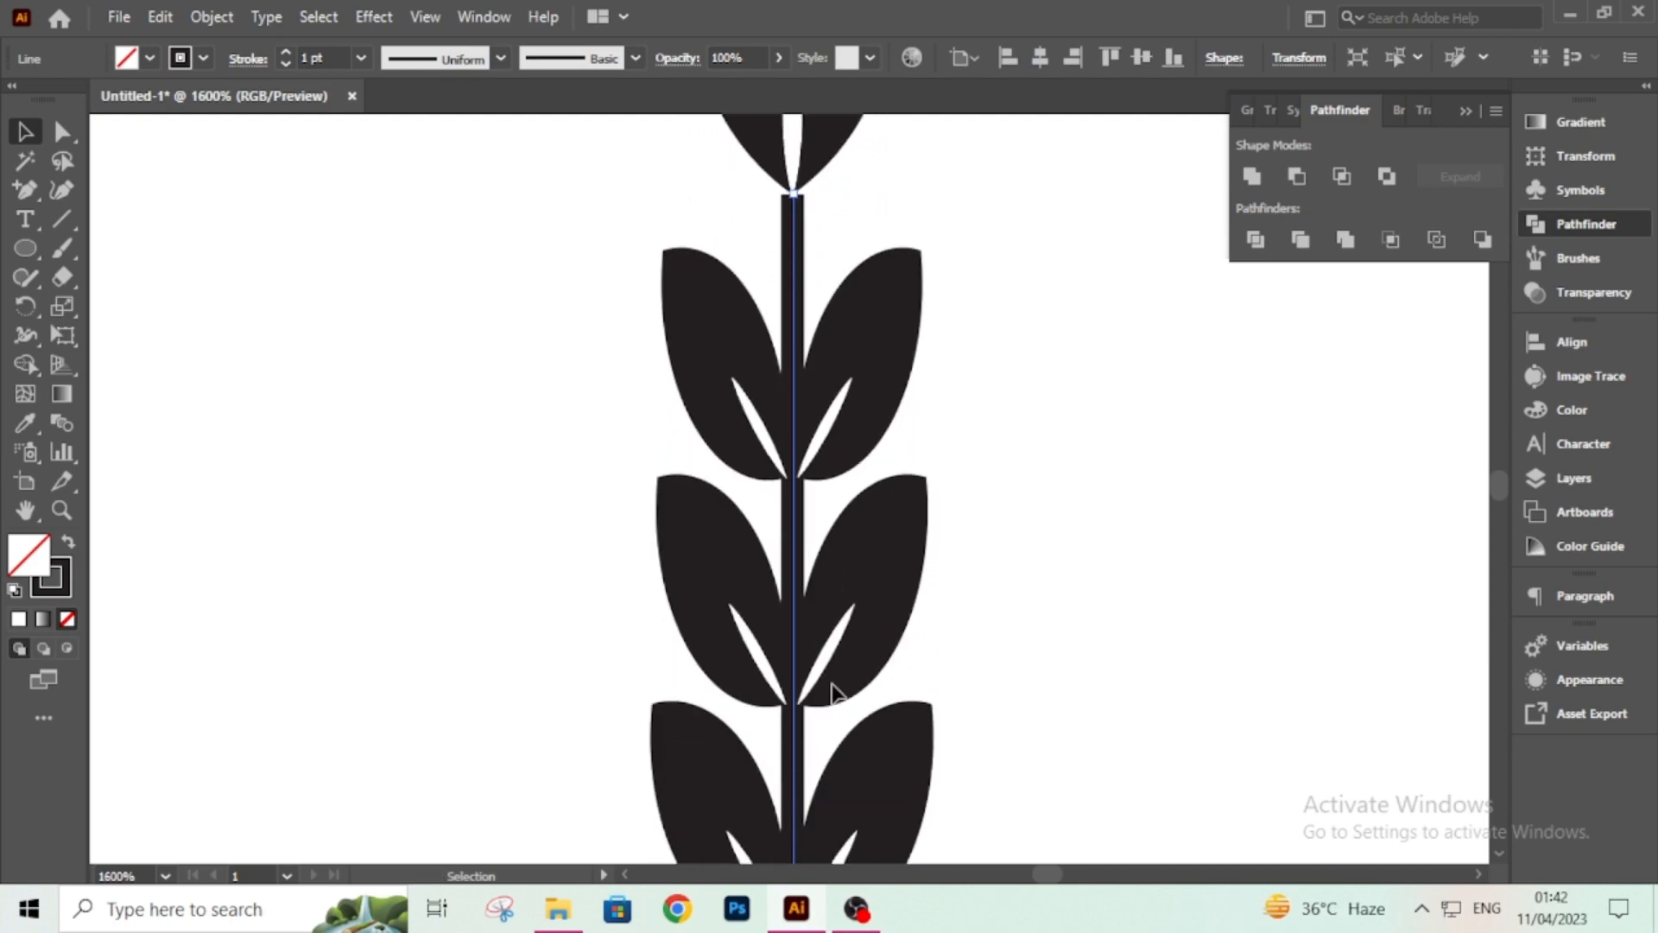
pyautogui.scroll(-6, 791, 678)
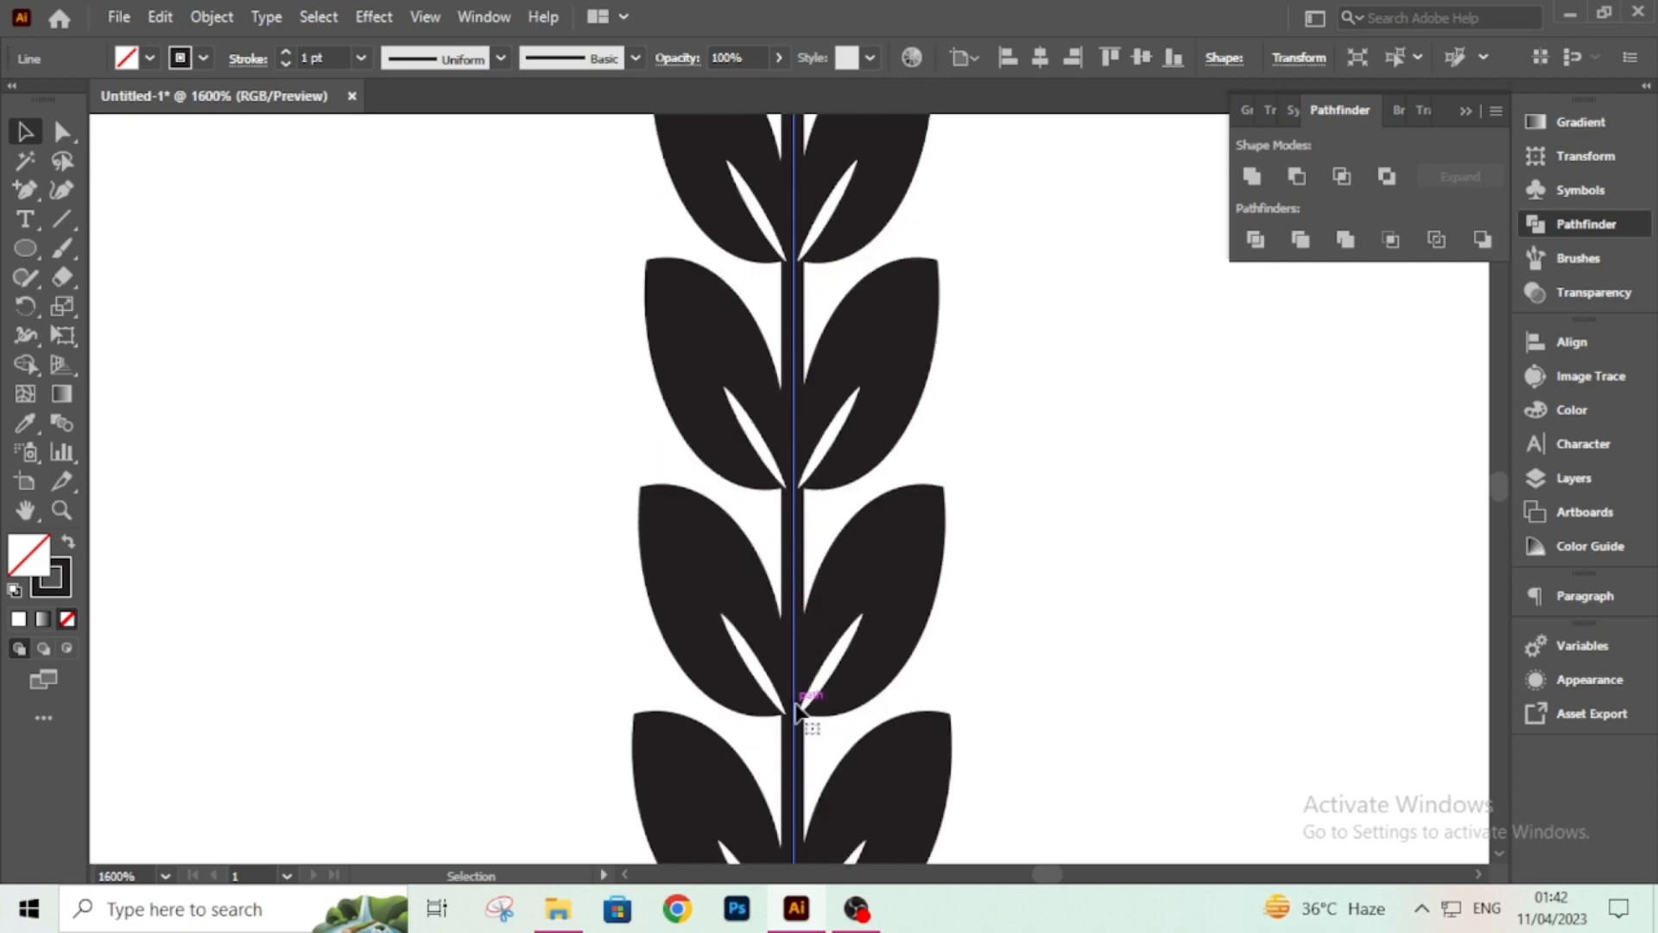
pyautogui.scroll(-8, 790, 678)
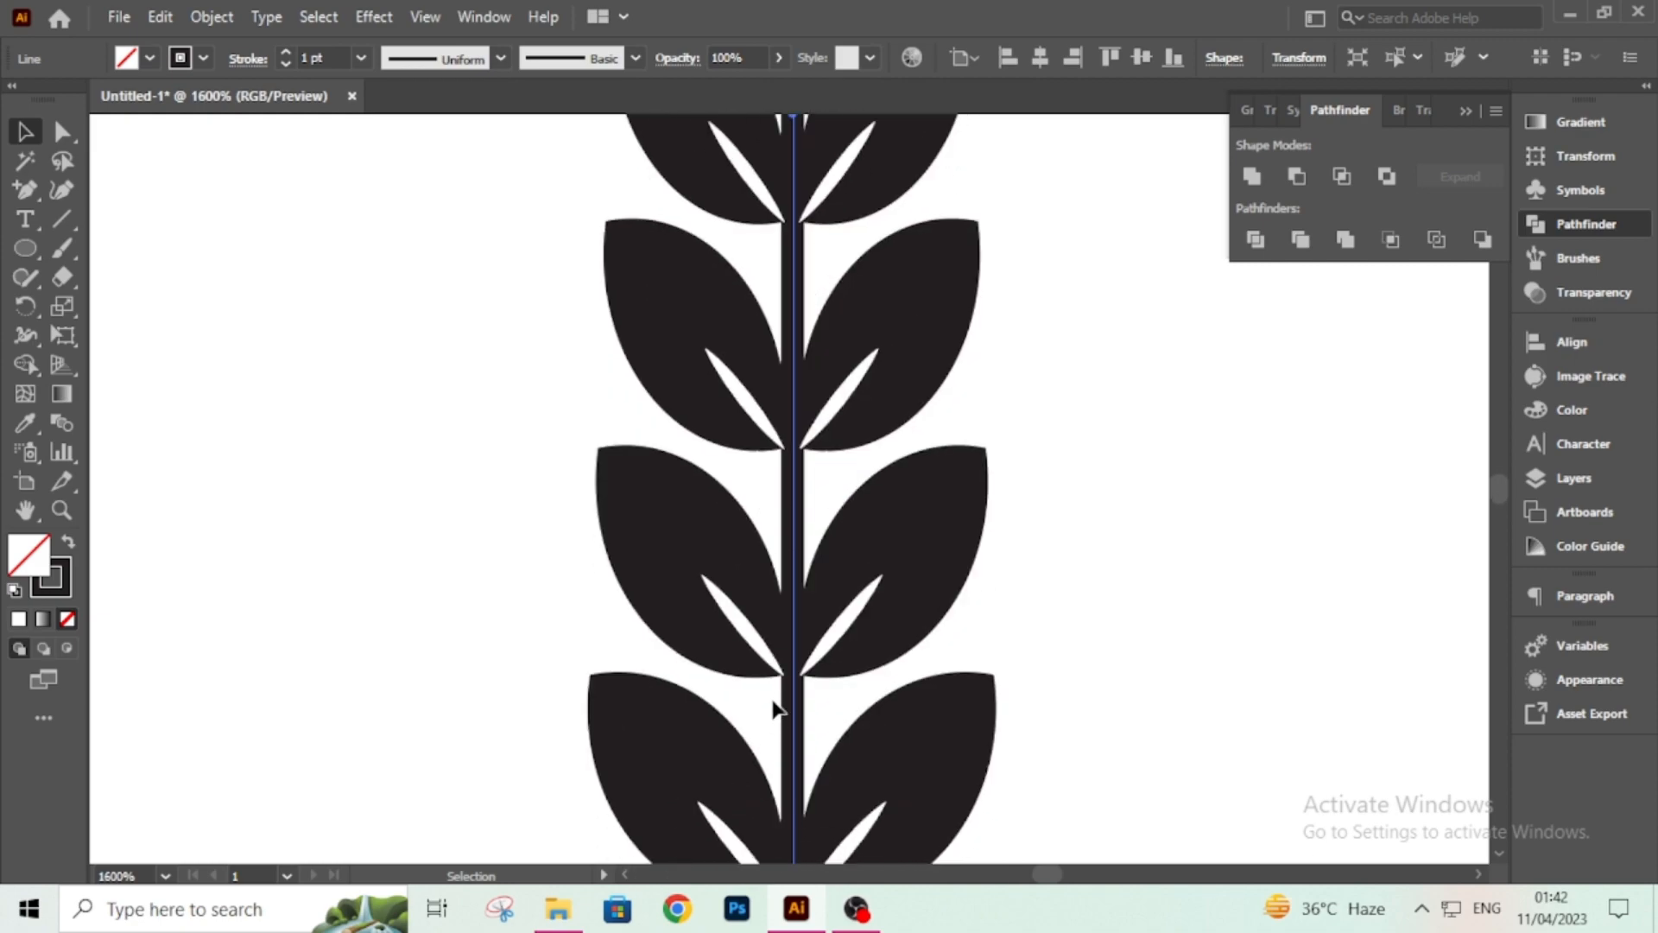
pyautogui.scroll(-2, 760, 723)
pyautogui.scroll(-4, 722, 716)
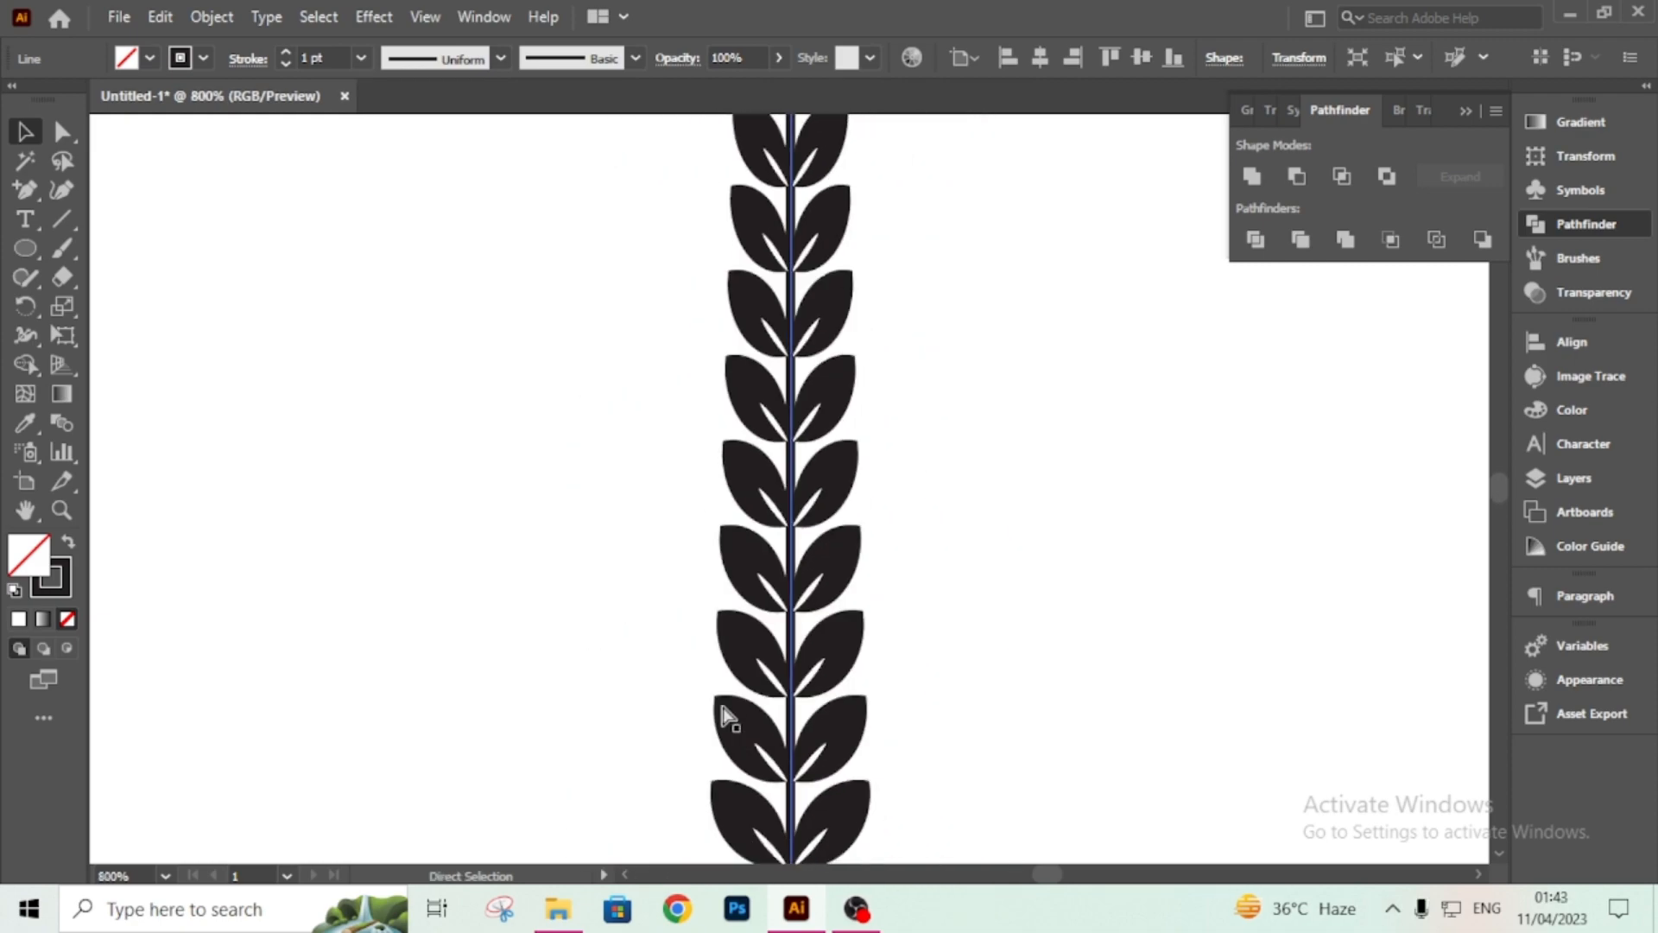
pyautogui.scroll(-4, 728, 679)
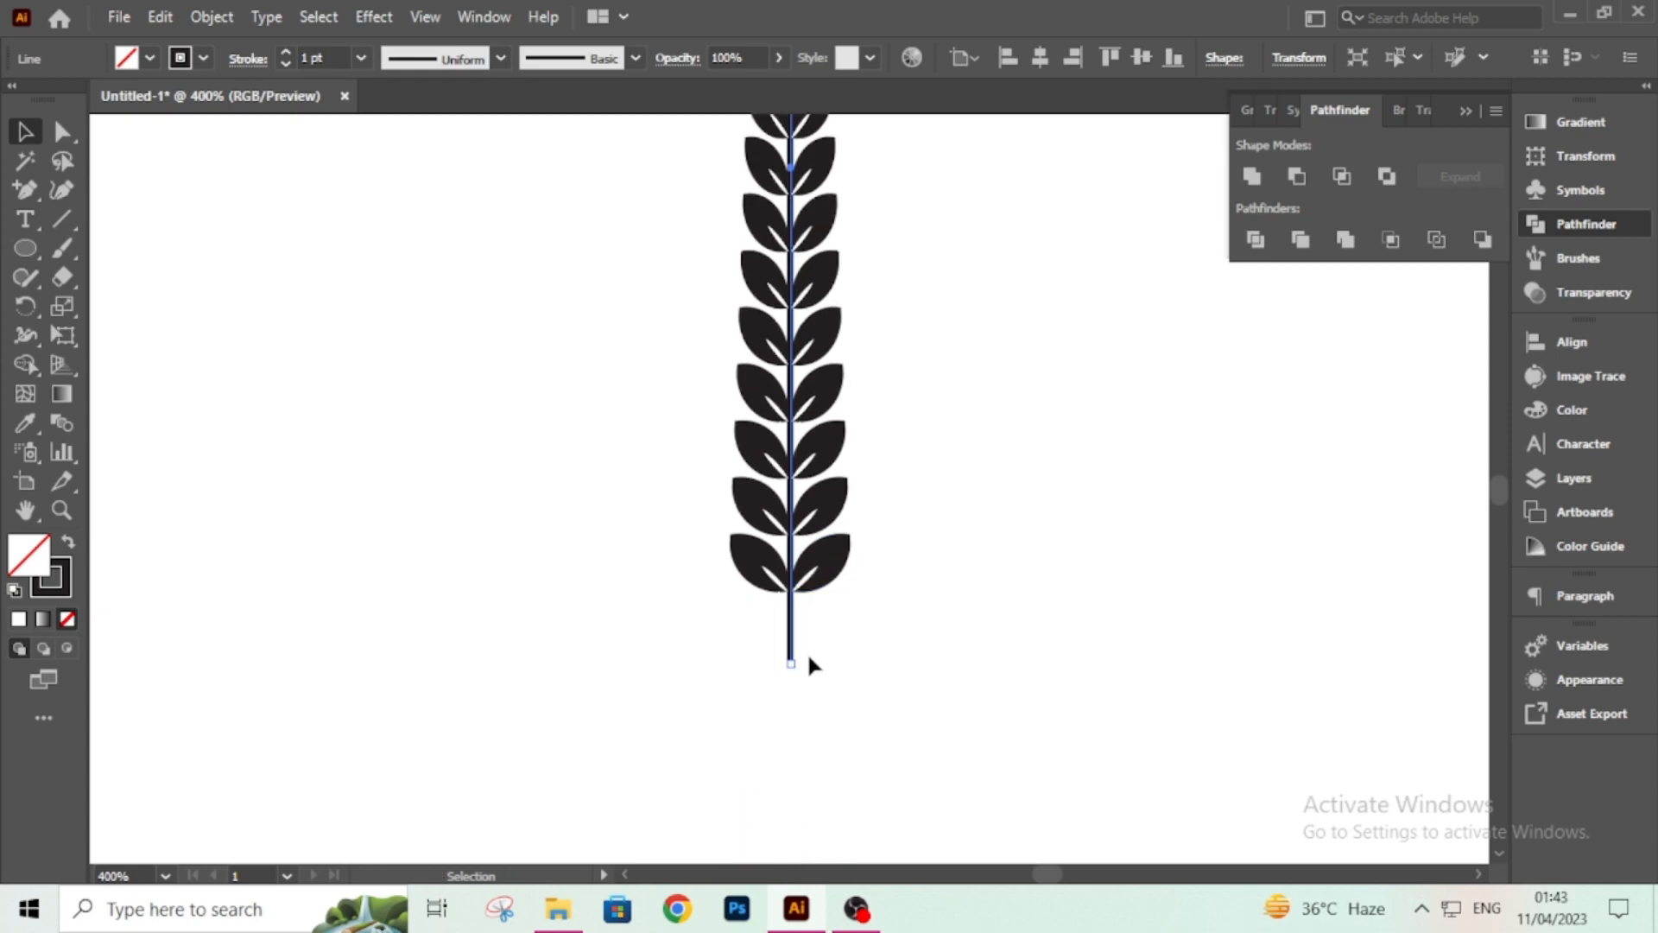
pyautogui.scroll(-4, 957, 615)
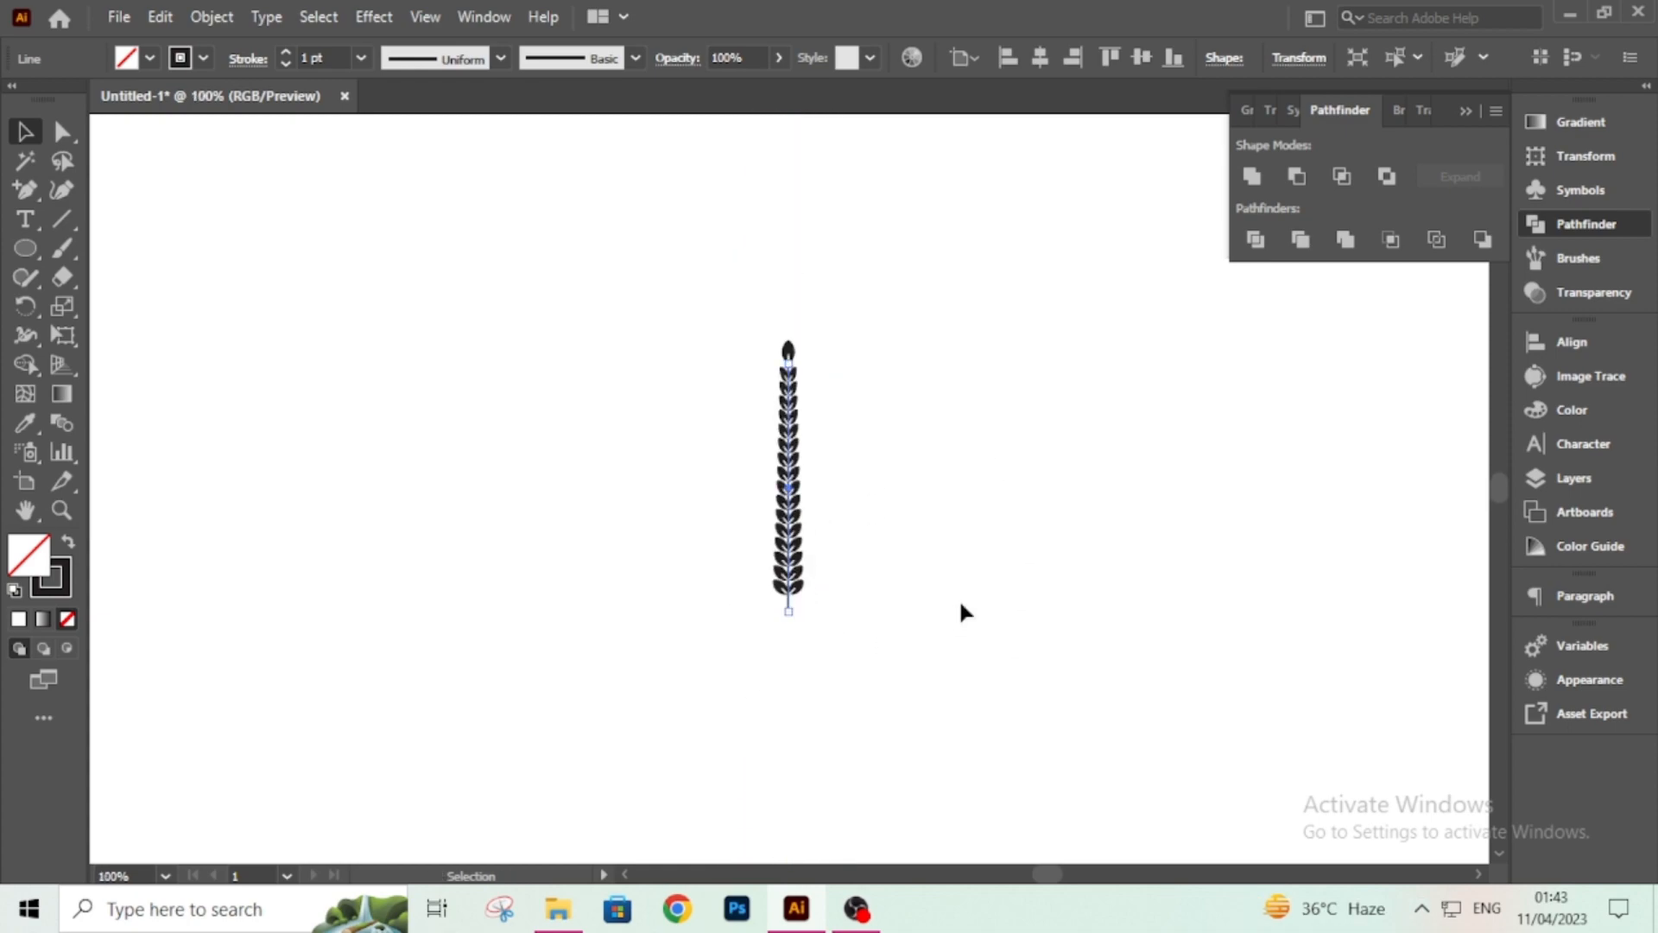
pyautogui.click(958, 597)
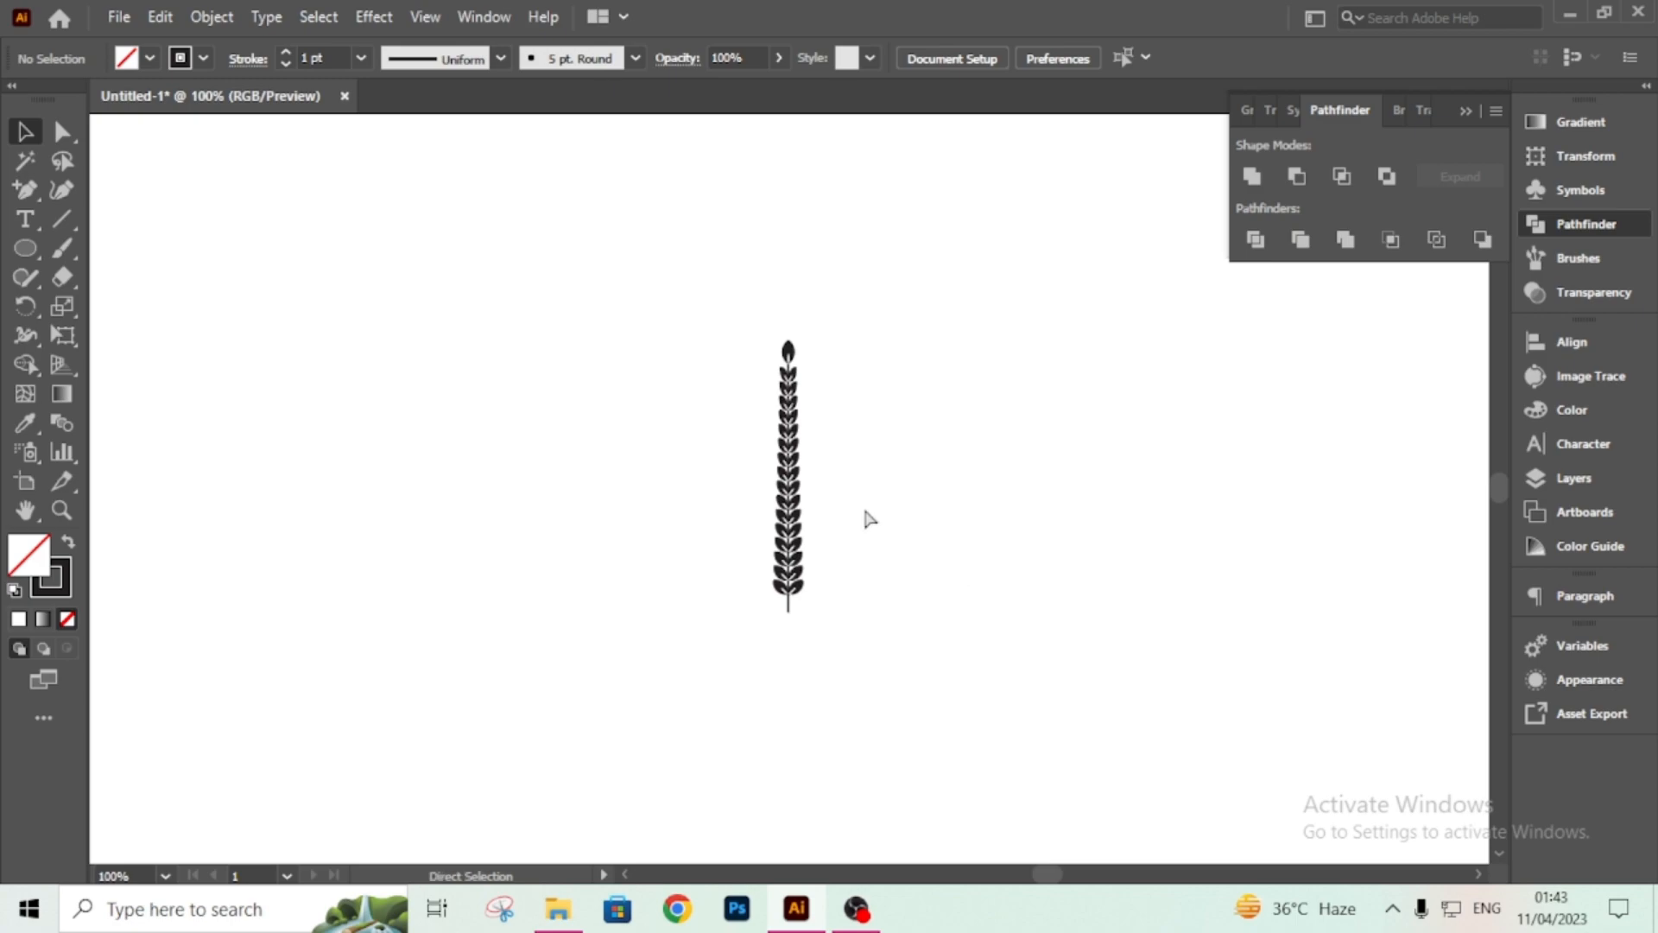
# Lower the top leaf so it sits on the stem's upper end.
pyautogui.hotkey('ctrl', '+')
pyautogui.hotkey('ctrl', '+')
pyautogui.moveTo(950, 464); pyautogui.dragTo(957, 713)
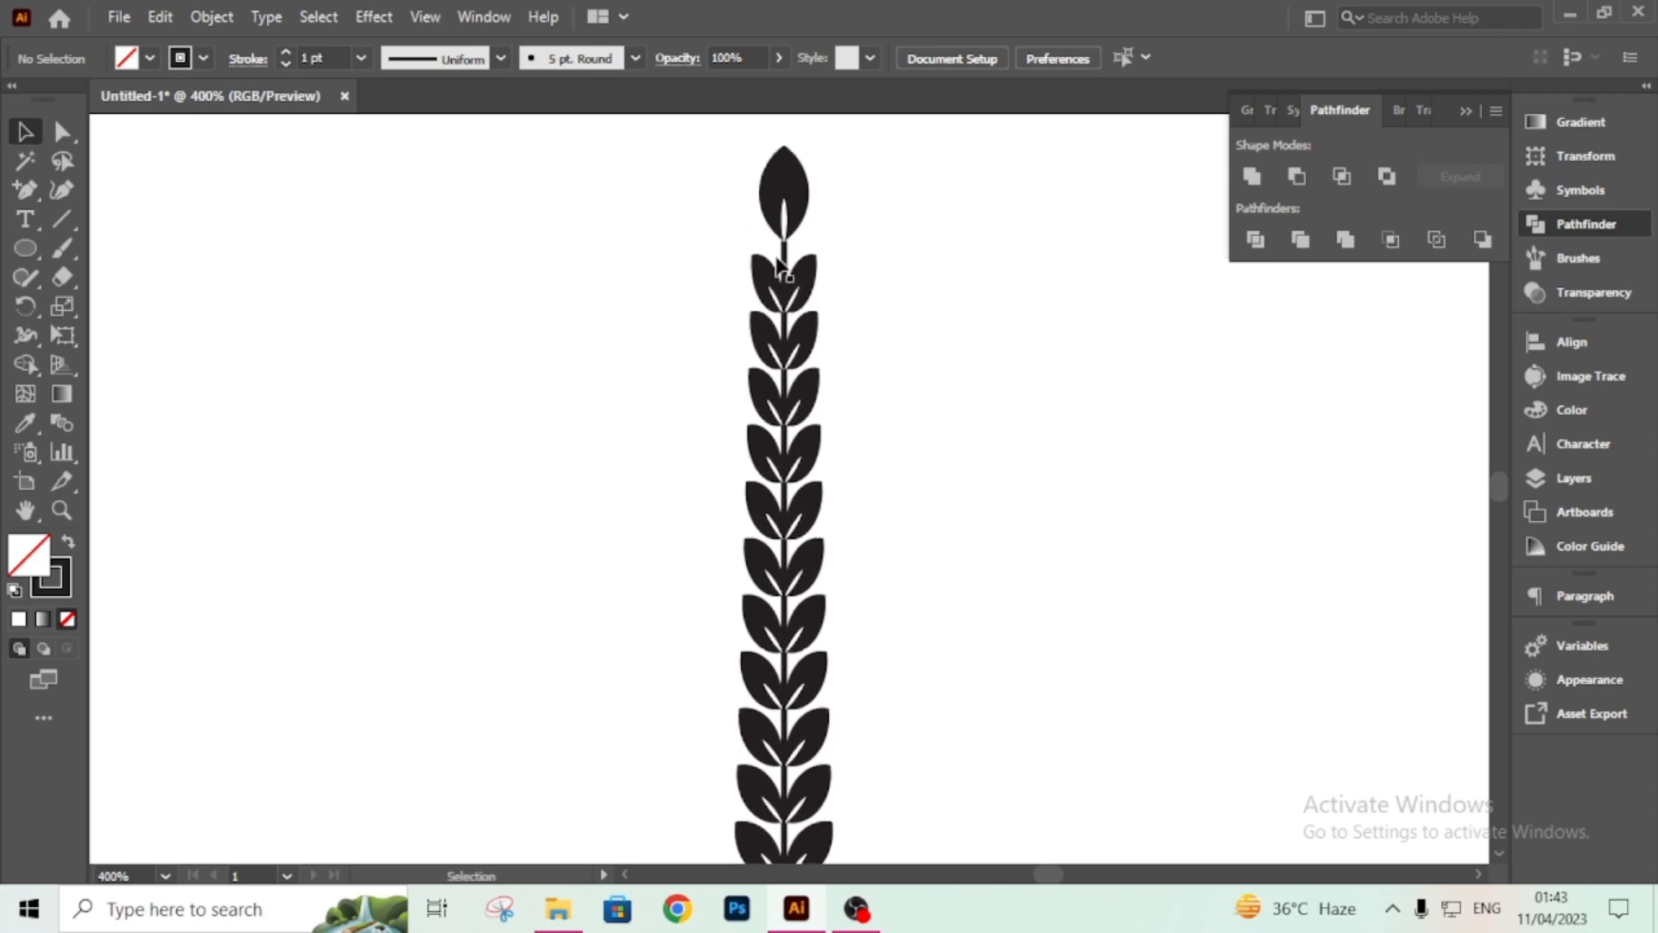
pyautogui.moveTo(795, 287); pyautogui.dragTo(786, 295)
pyautogui.moveTo(786, 213); pyautogui.dragTo(787, 231)
pyautogui.click(909, 273)
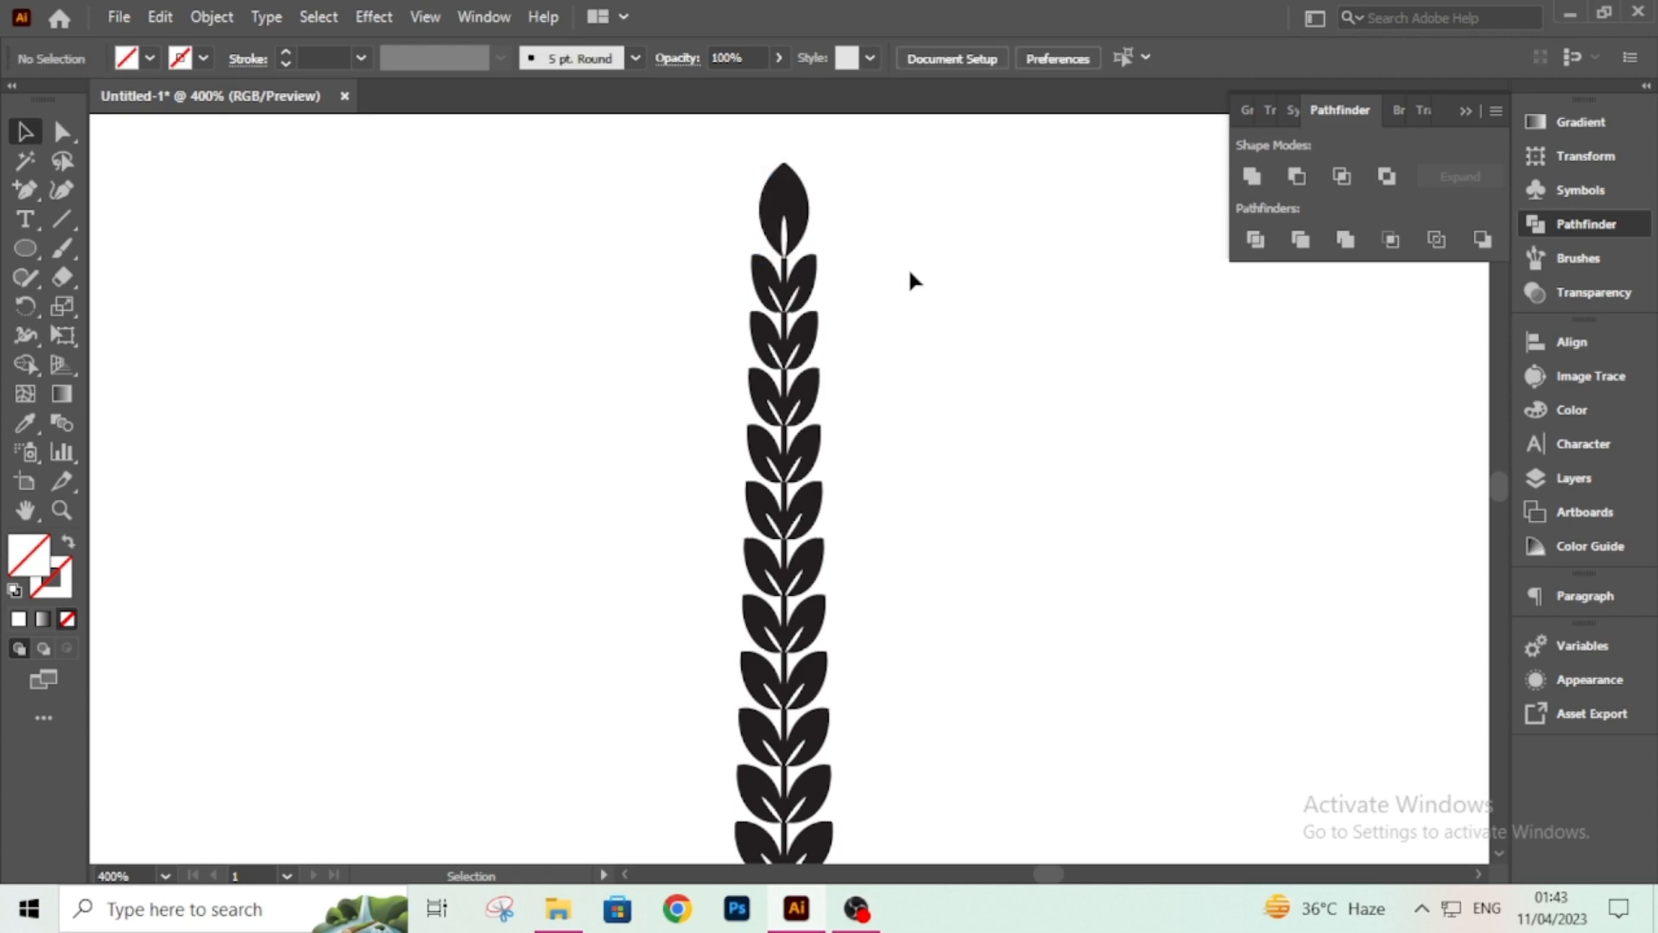
# Select the whole wheat branch, leaves and stem, and group it.
pyautogui.hotkey('ctrl', '1')
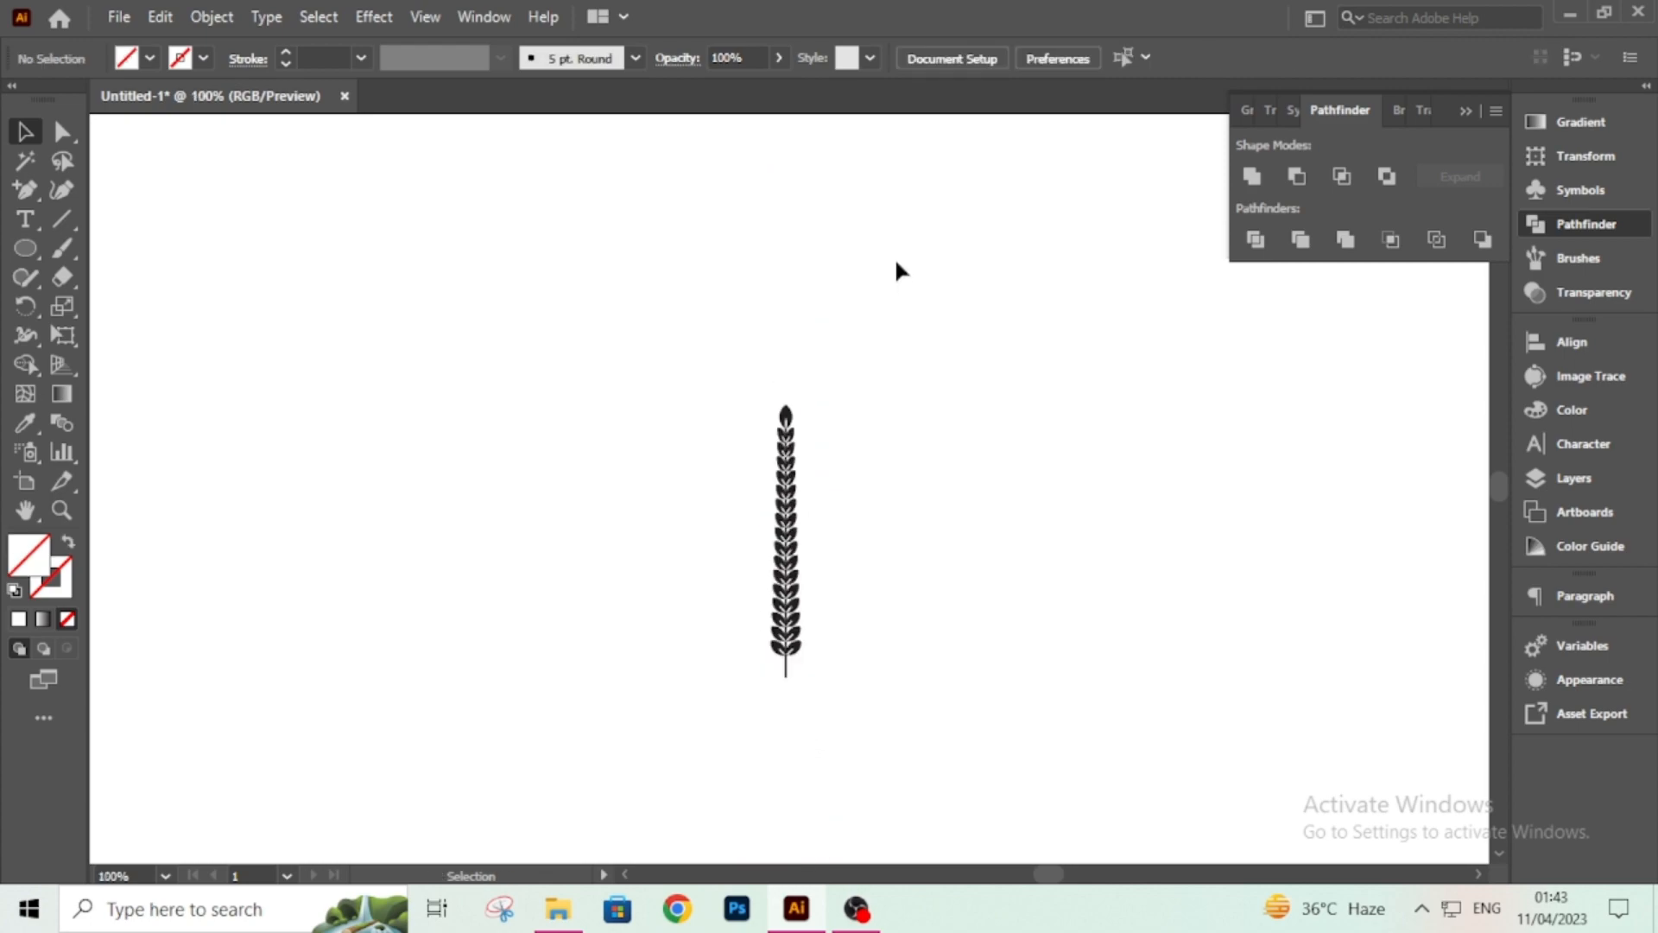
pyautogui.moveTo(716, 332); pyautogui.dragTo(908, 730)
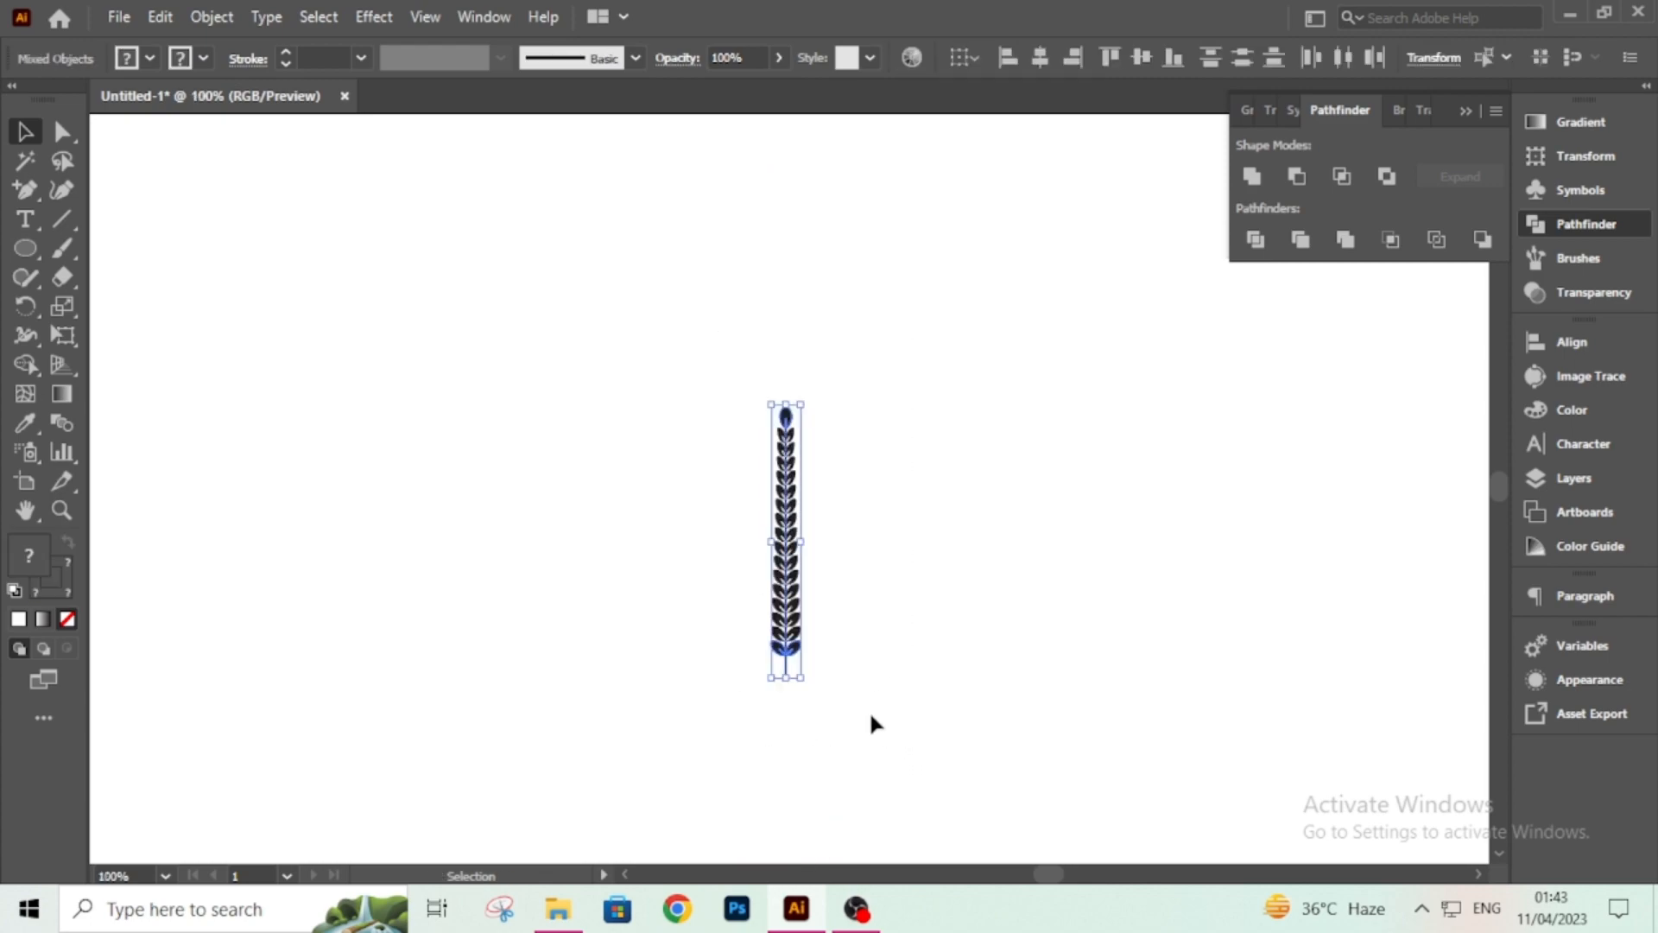
pyautogui.rightClick(795, 516)
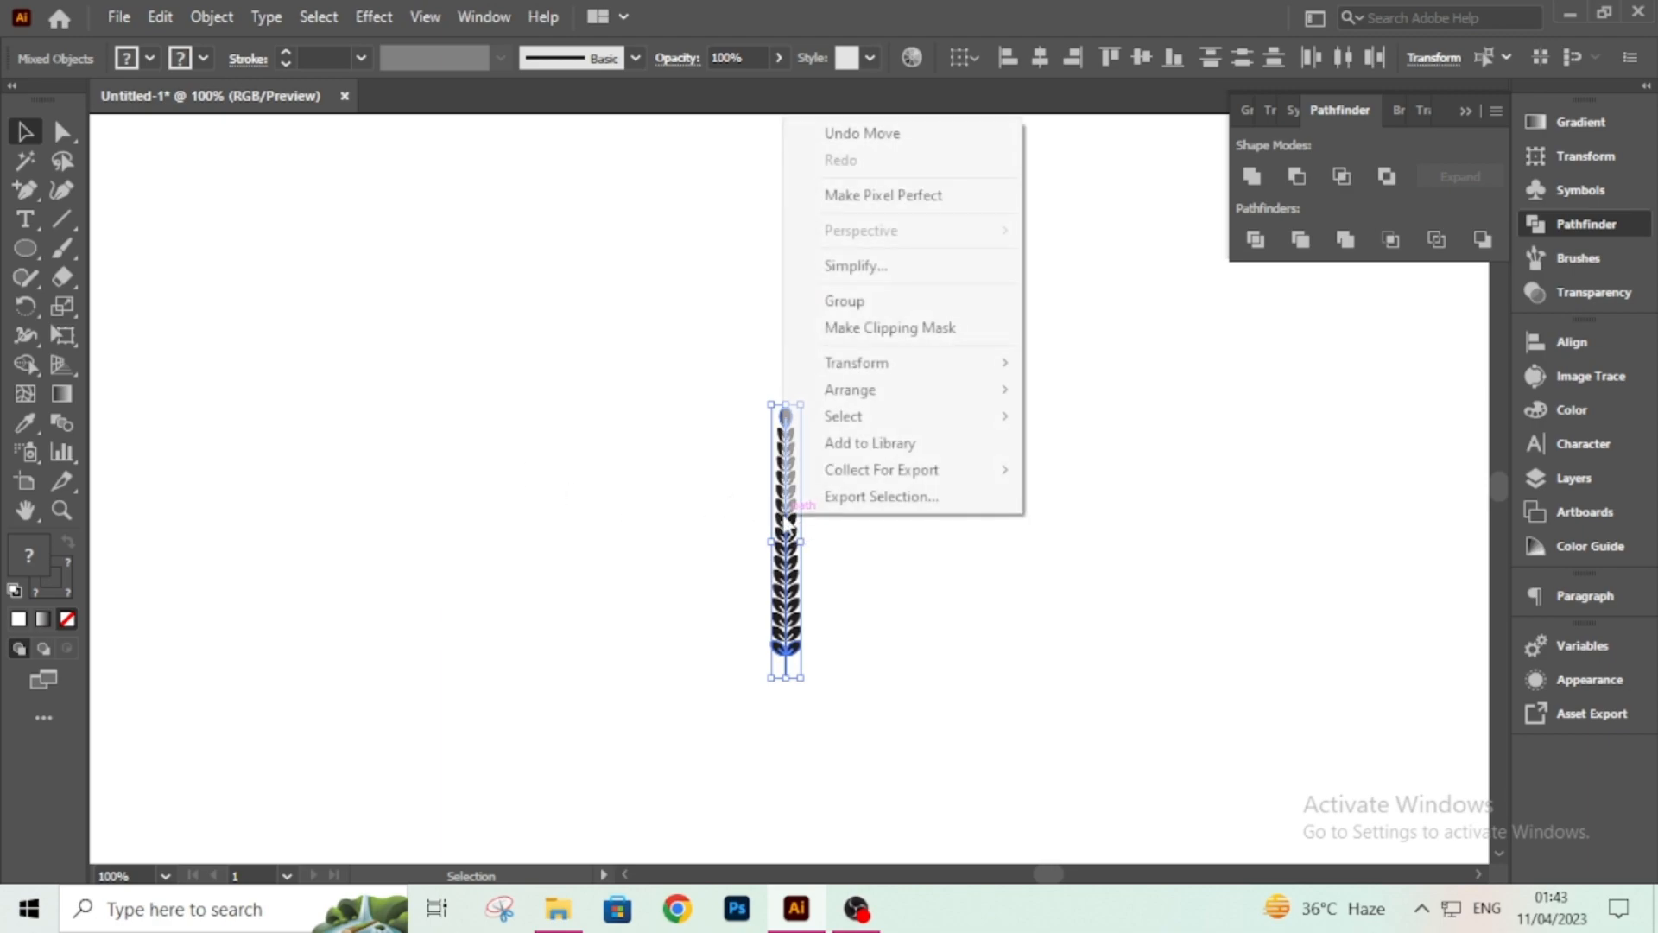
pyautogui.click(846, 296)
pyautogui.click(784, 359)
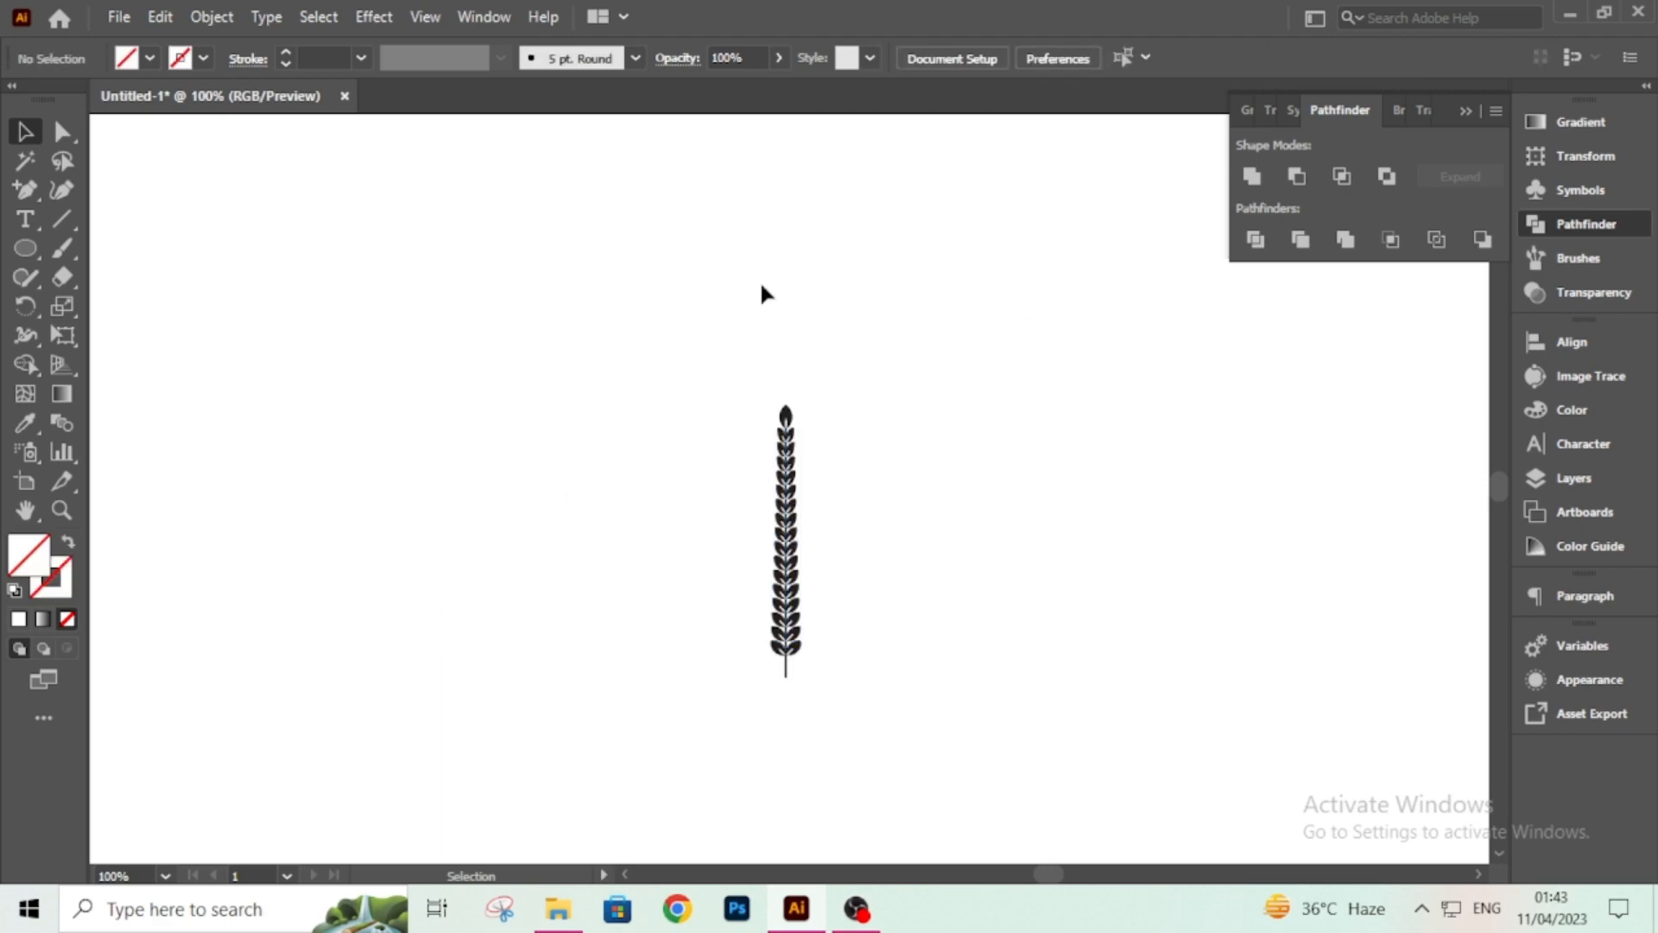
# Define the grouped branch as a new Art Brush in the Brushes panel, then delete the original branch.
pyautogui.click(484, 18)
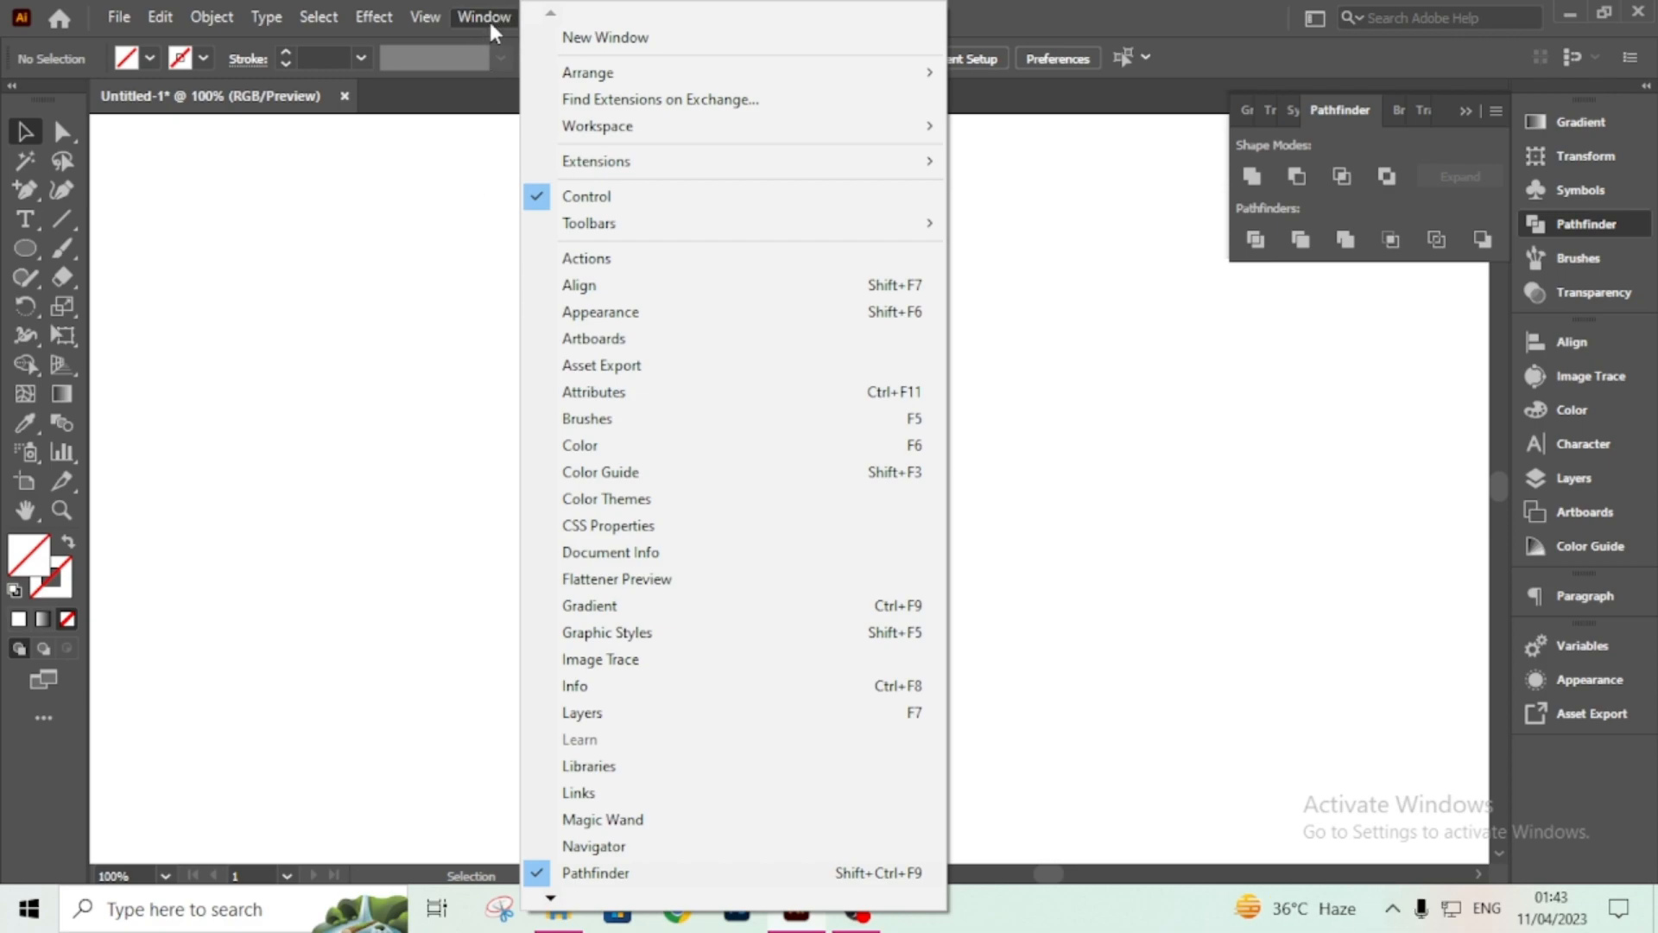
pyautogui.click(625, 421)
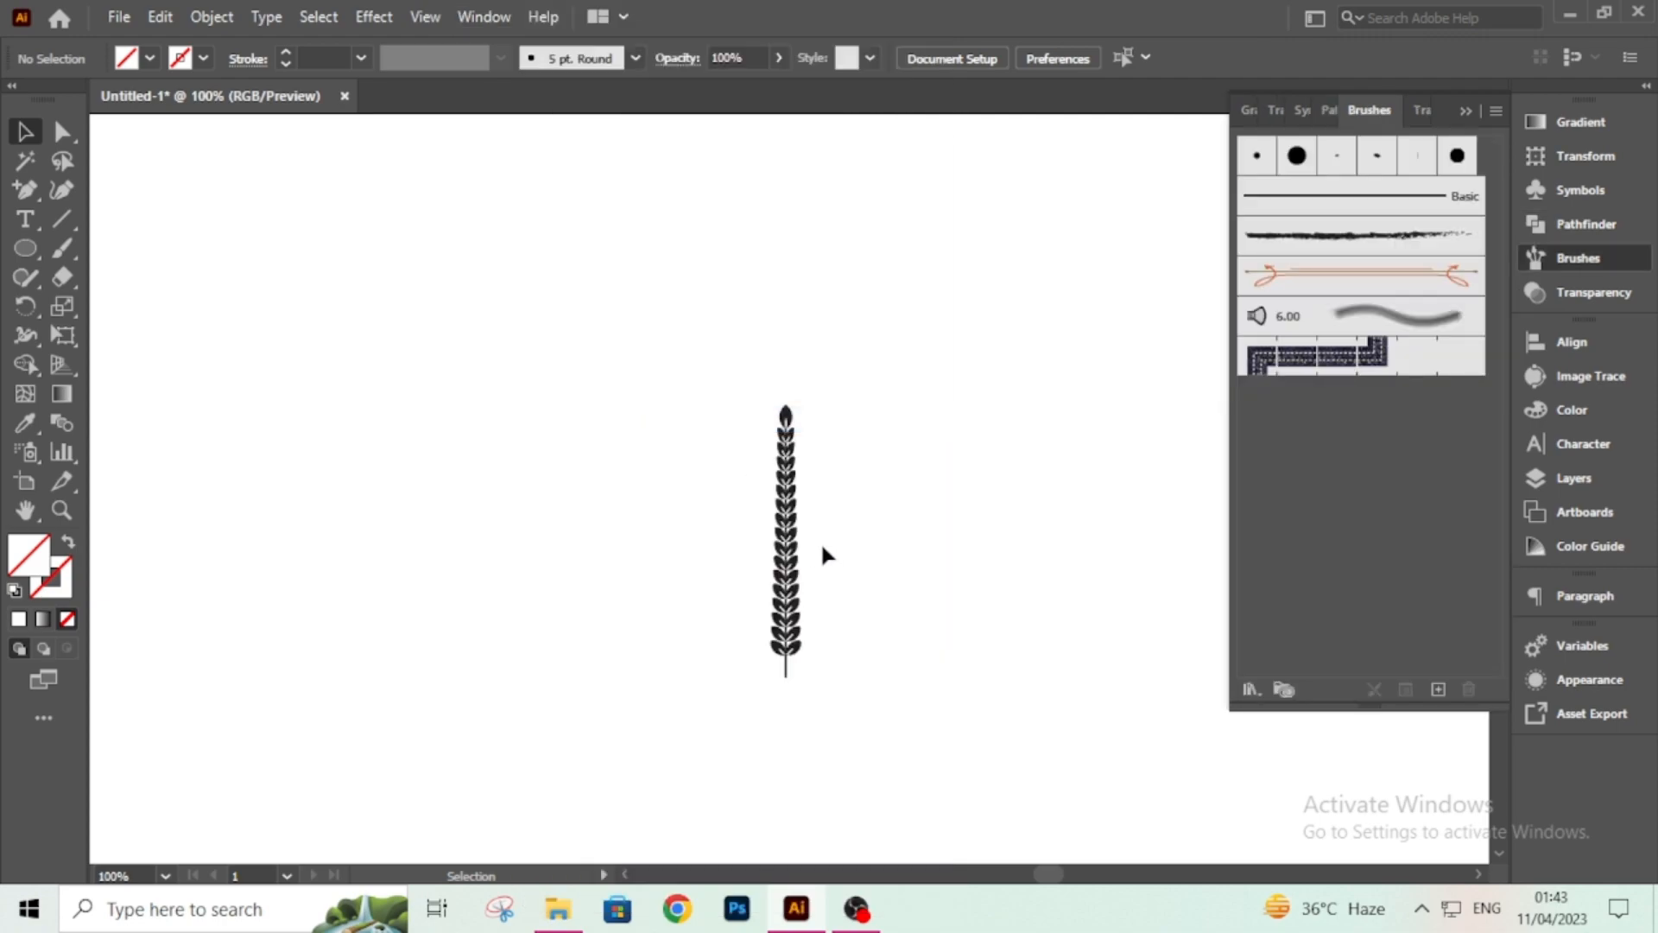
pyautogui.click(786, 554)
pyautogui.moveTo(786, 555); pyautogui.dragTo(1338, 345)
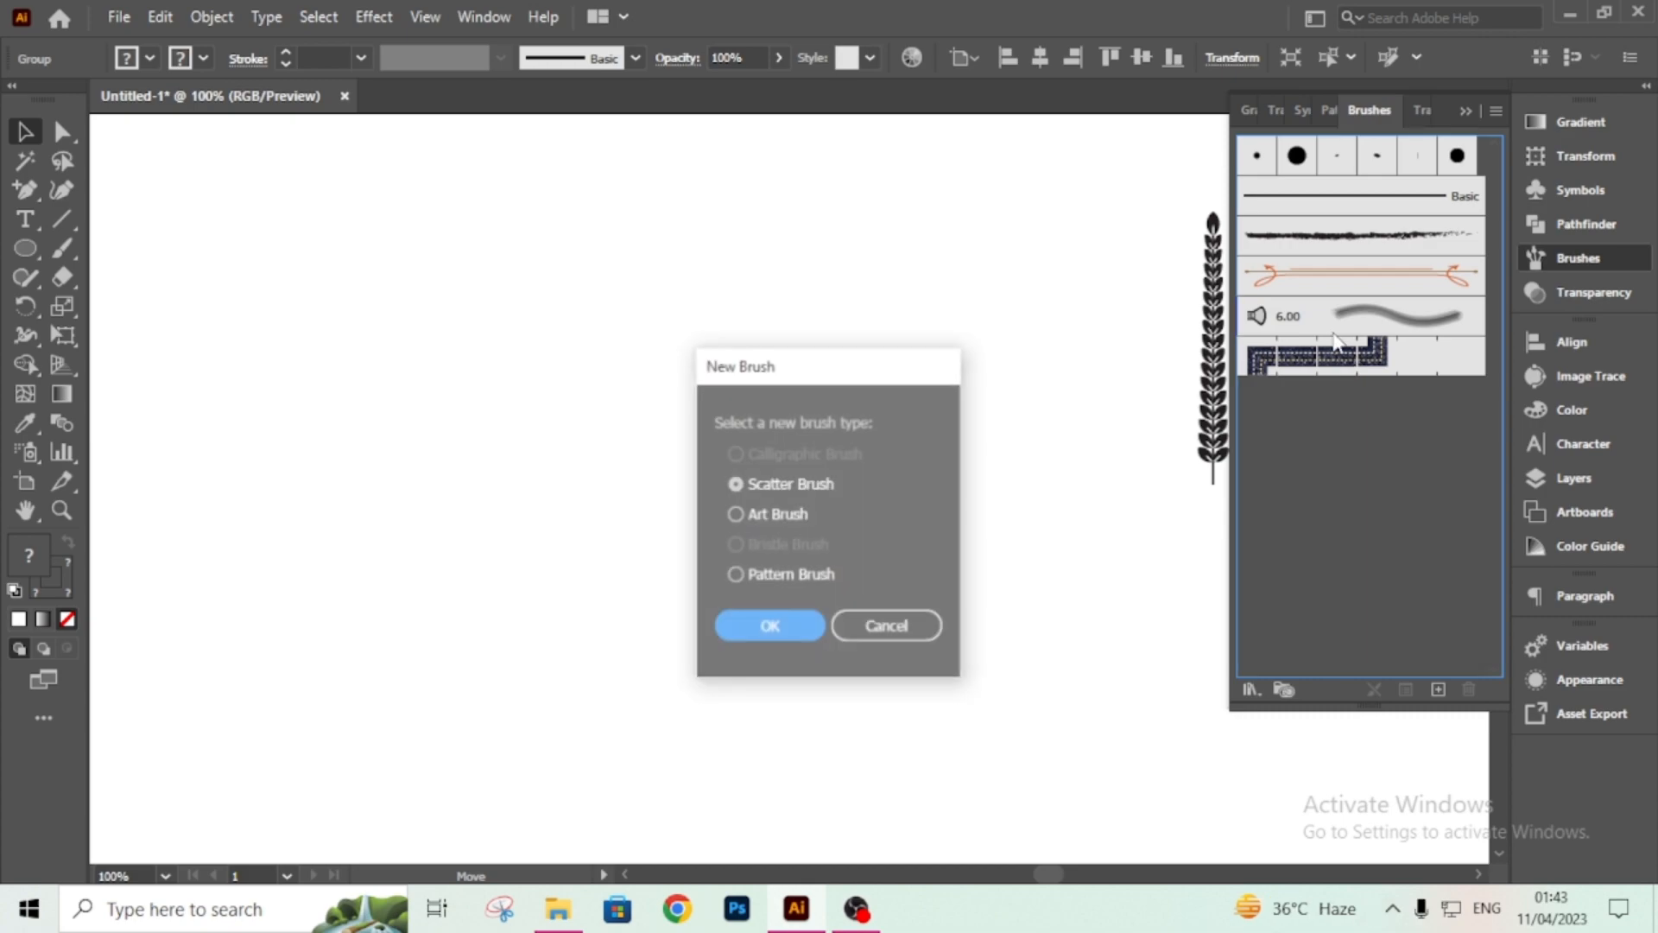
pyautogui.click(744, 513)
pyautogui.click(771, 627)
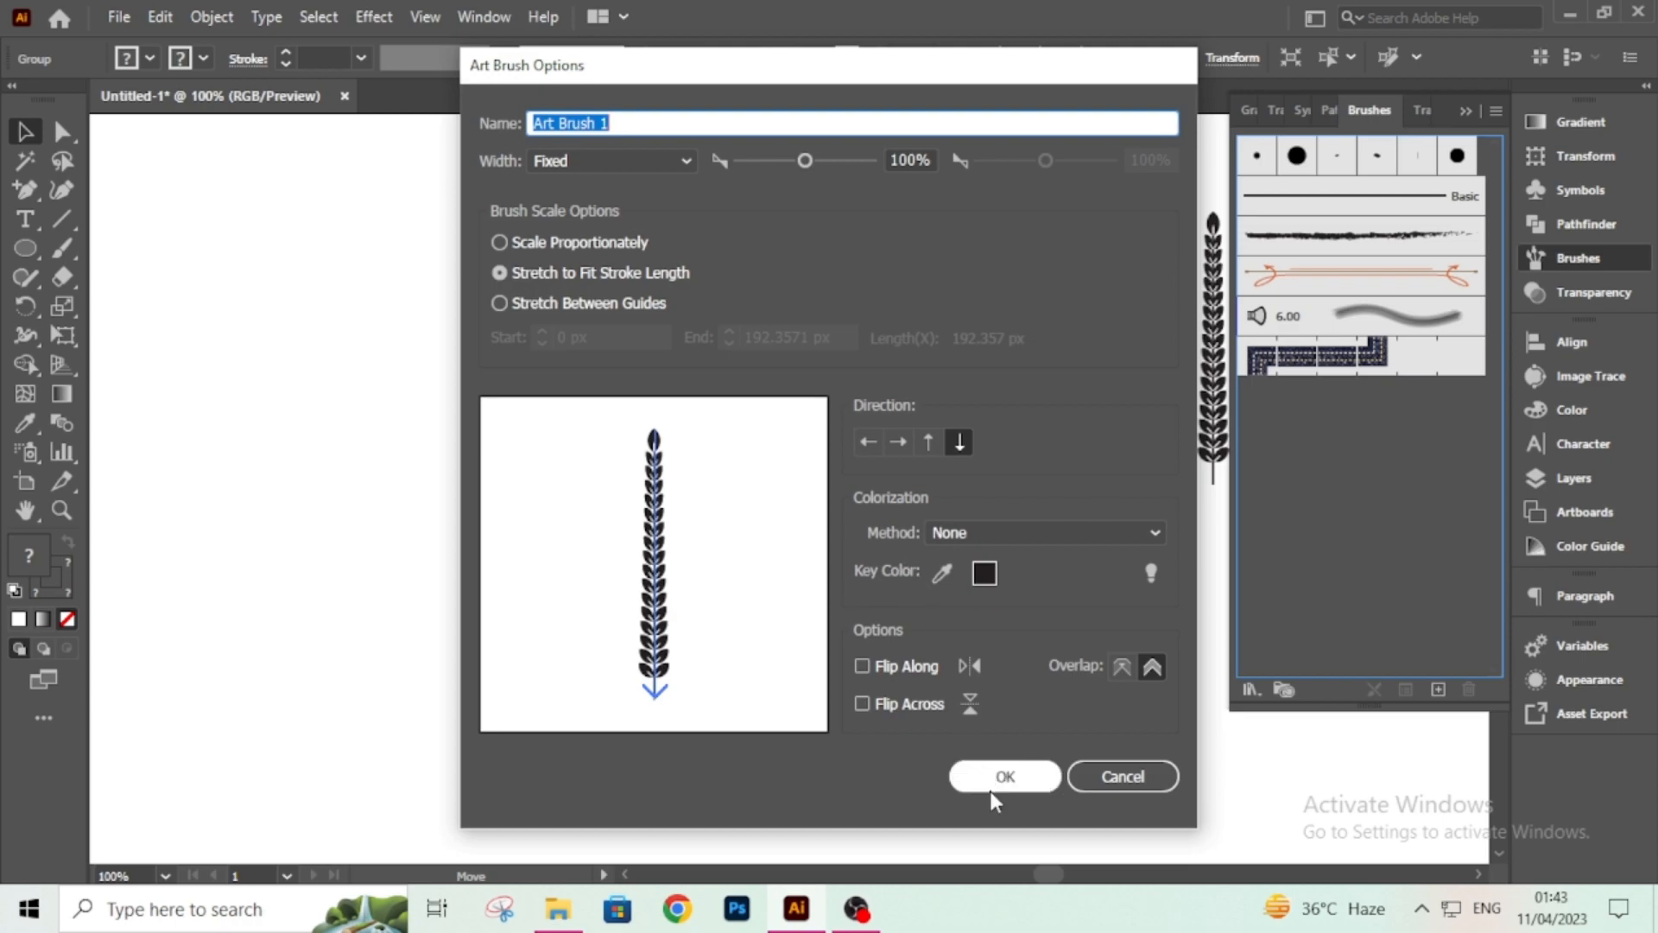
pyautogui.click(1004, 776)
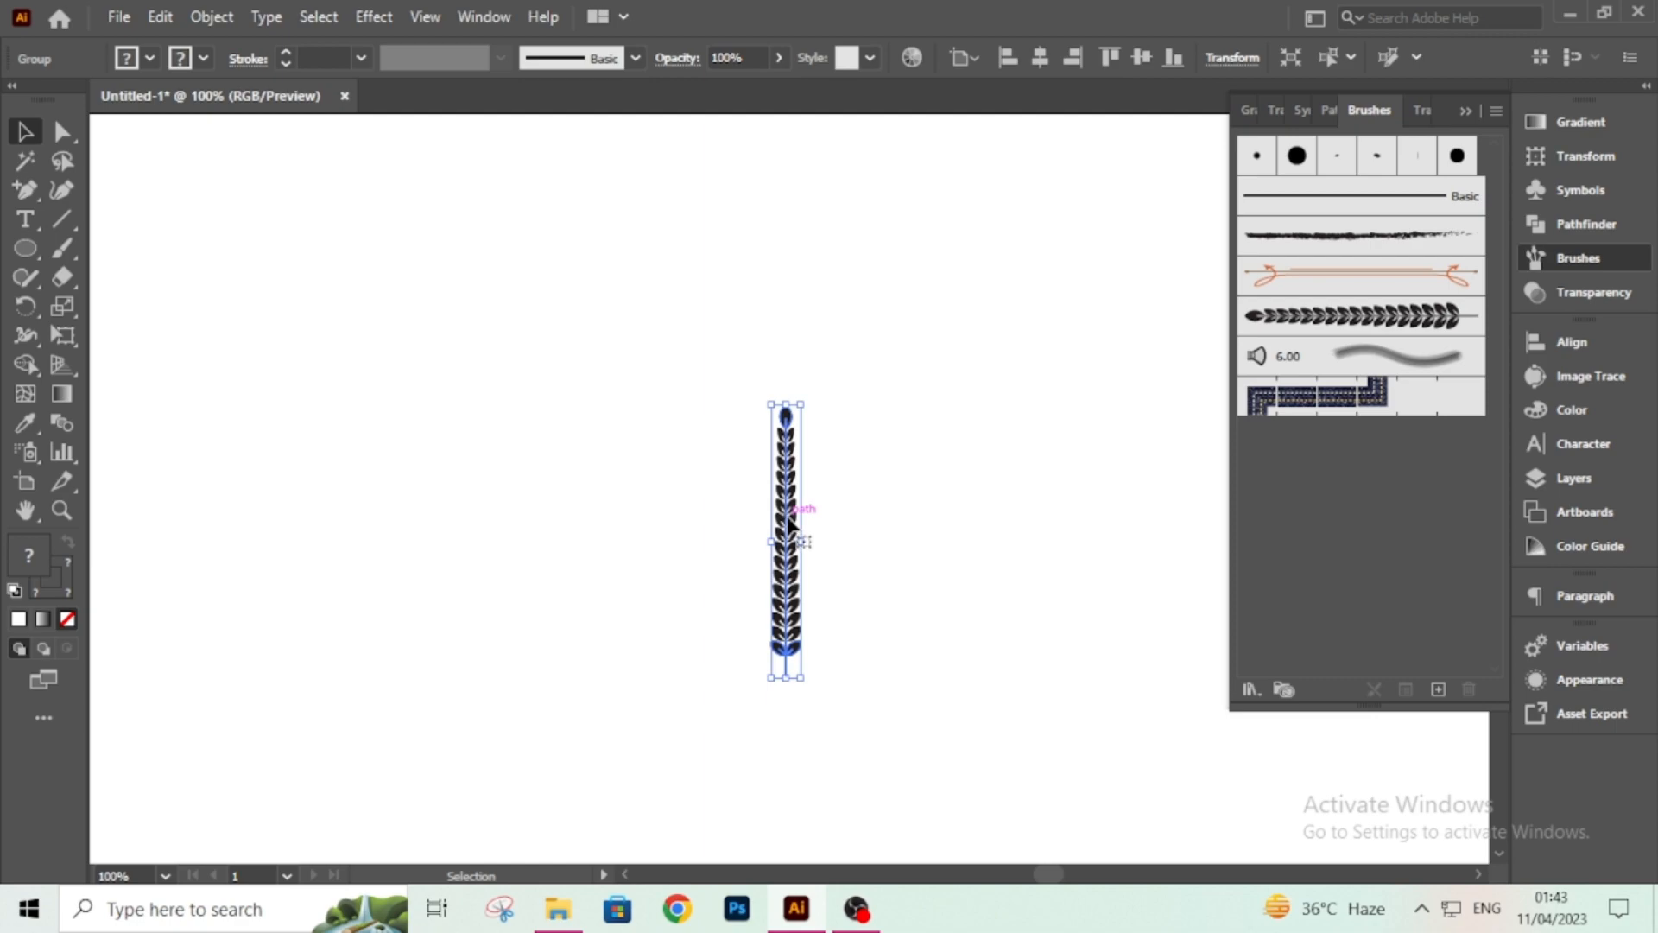
pyautogui.press('Delete')
# Draw a circle about 190 px across with the Ellipse tool.
pyautogui.click(15, 253)
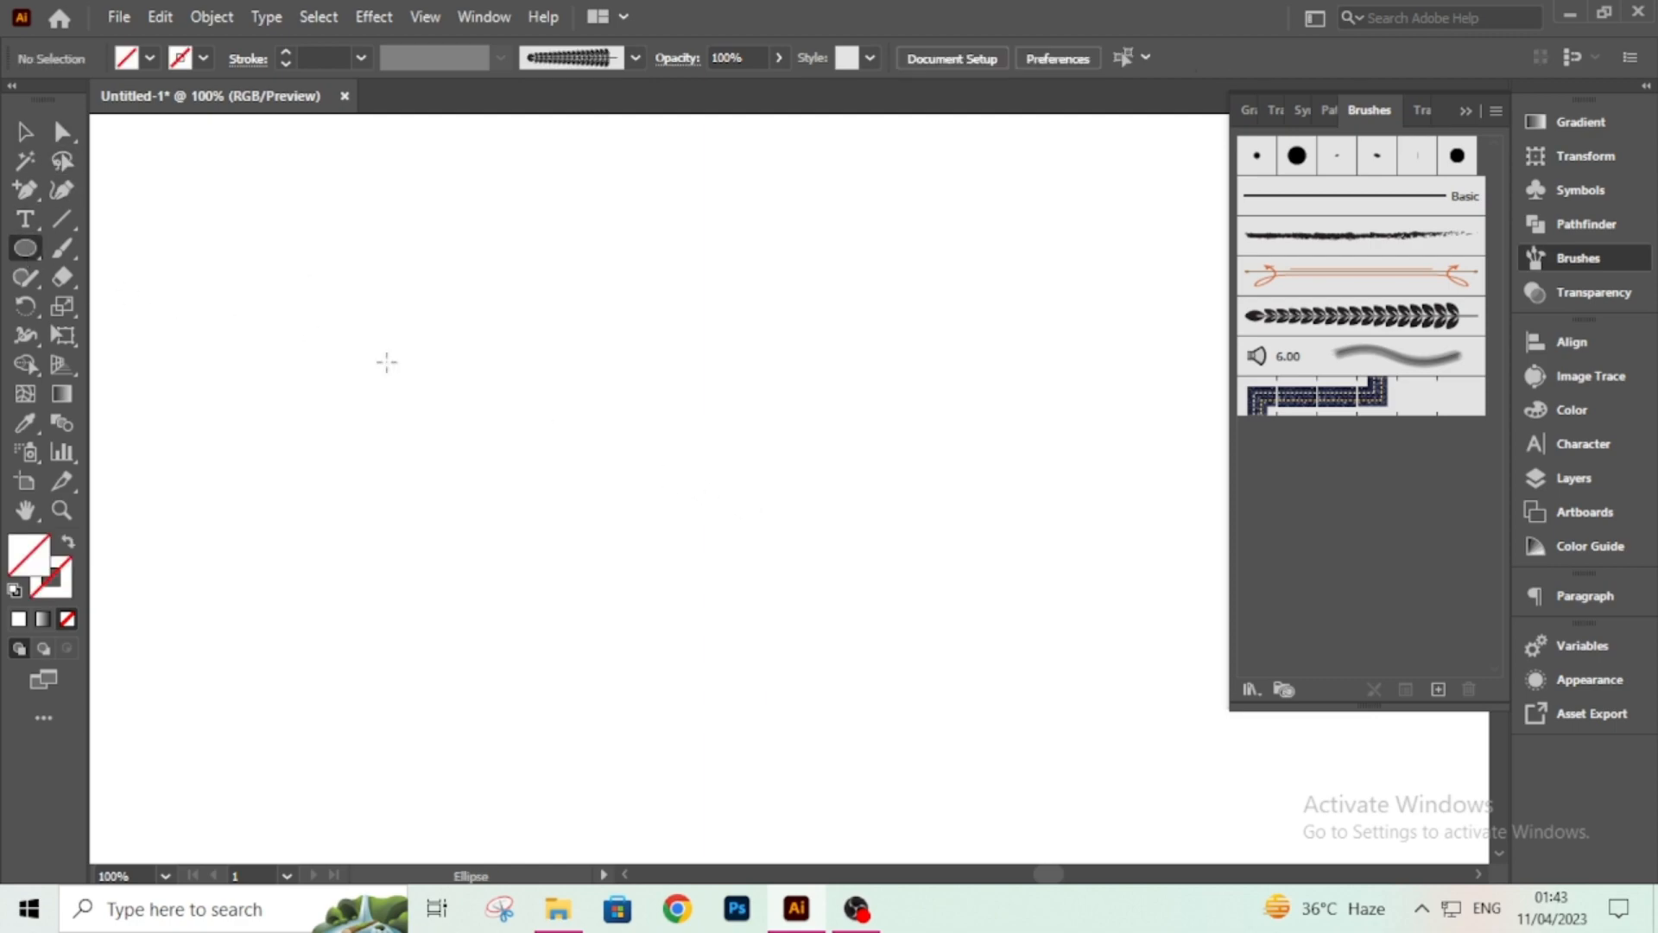
pyautogui.moveTo(561, 423); pyautogui.dragTo(716, 576)
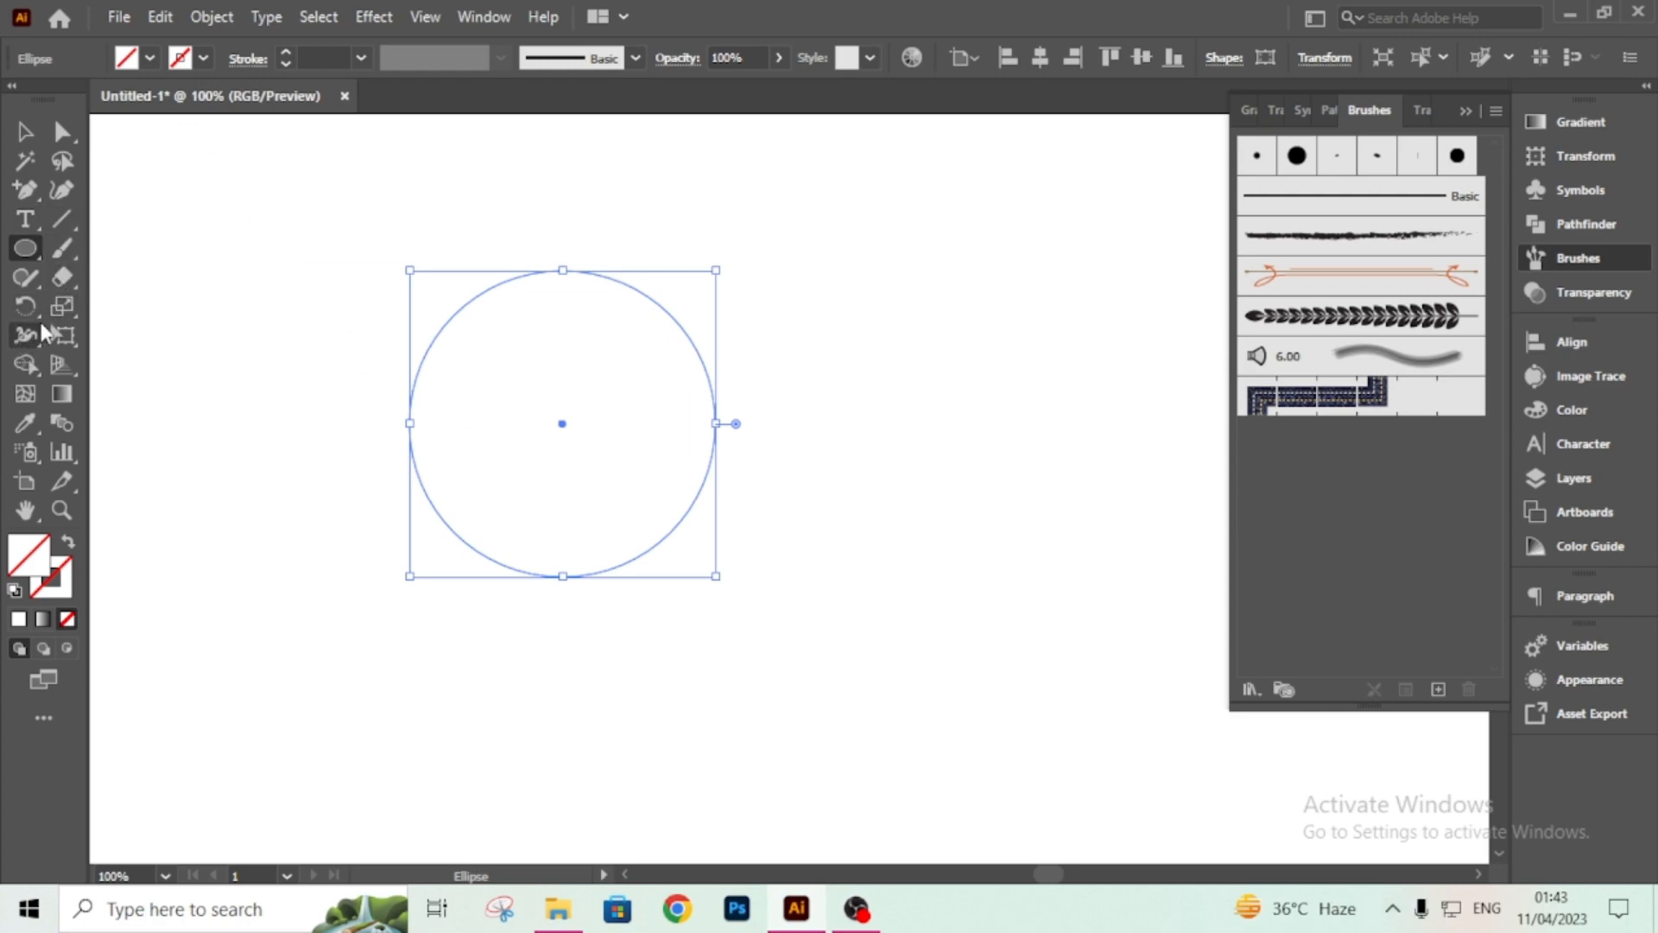
# Cut the circle at its top and bottom anchors with Scissors and delete the right half.
pyautogui.click(65, 283)
pyautogui.moveTo(71, 276)
pyautogui.mouseDown()
pyautogui.moveTo(100, 333)
pyautogui.moveTo(164, 307)
pyautogui.mouseUp()
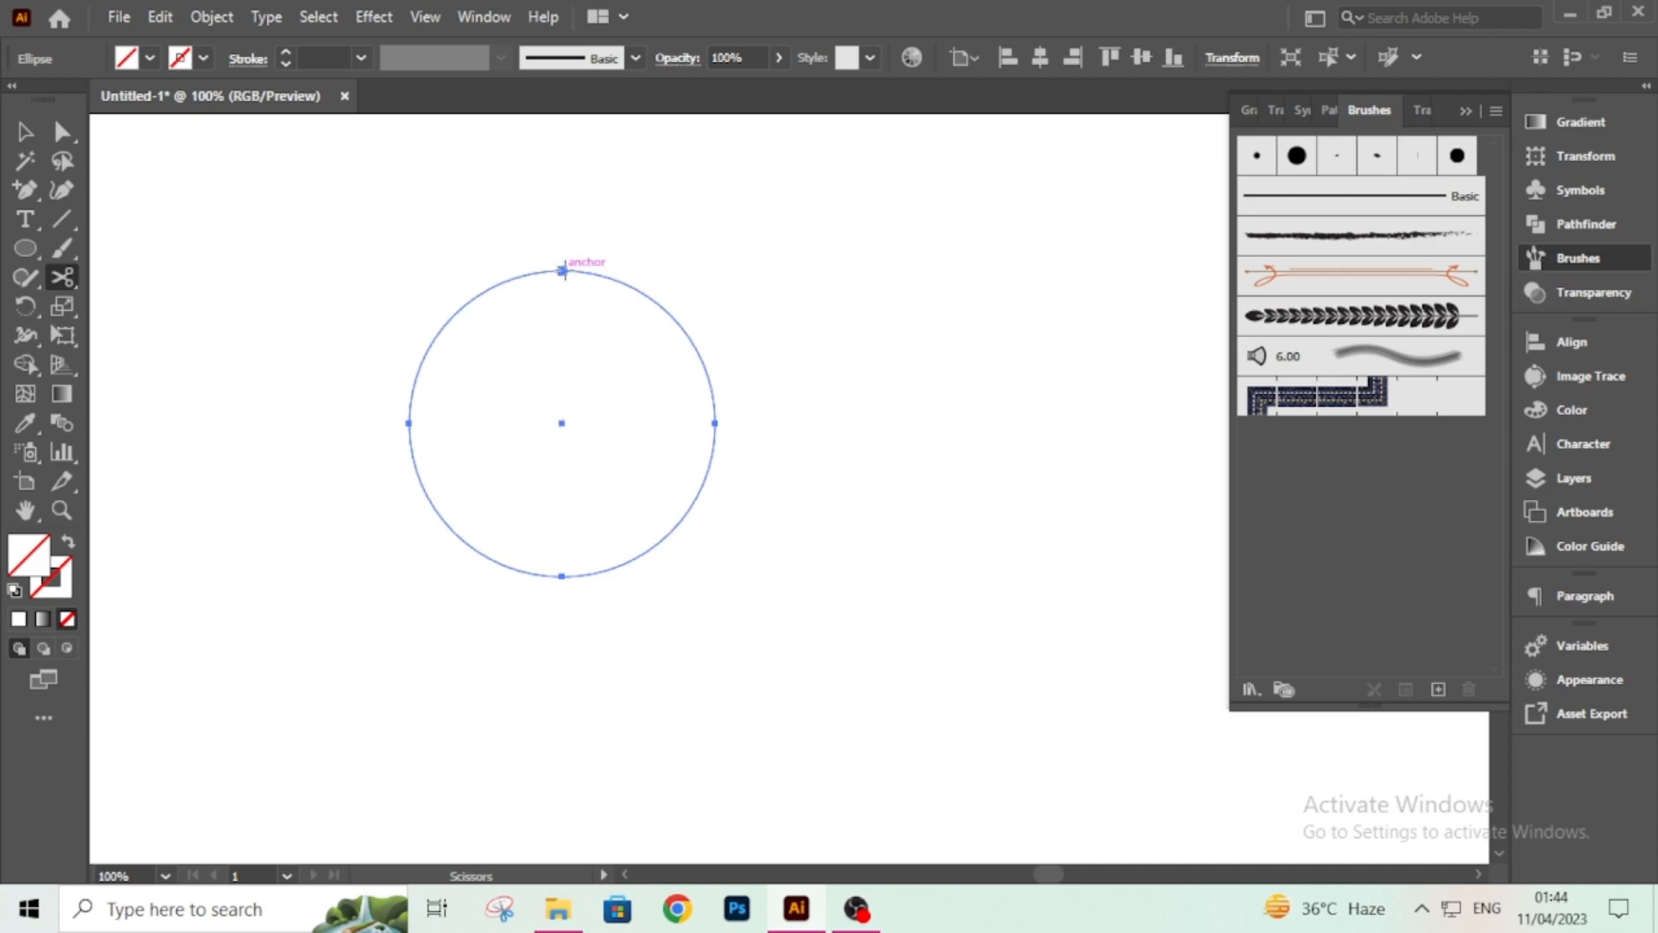
pyautogui.click(562, 271)
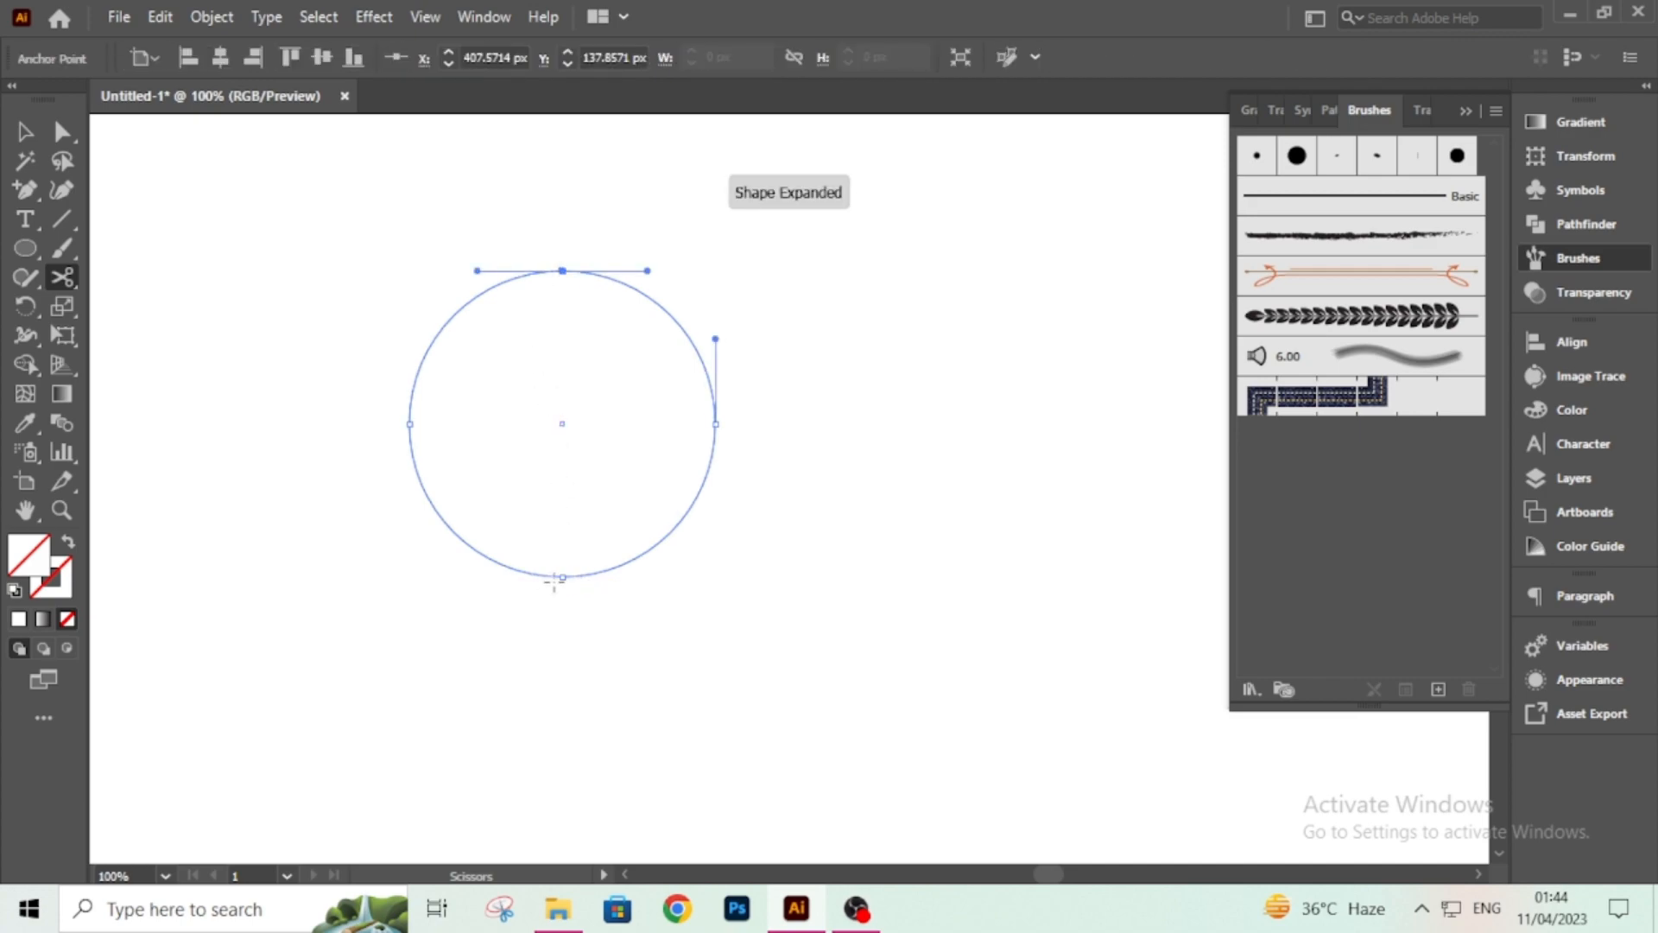
pyautogui.click(561, 576)
pyautogui.press('Delete')
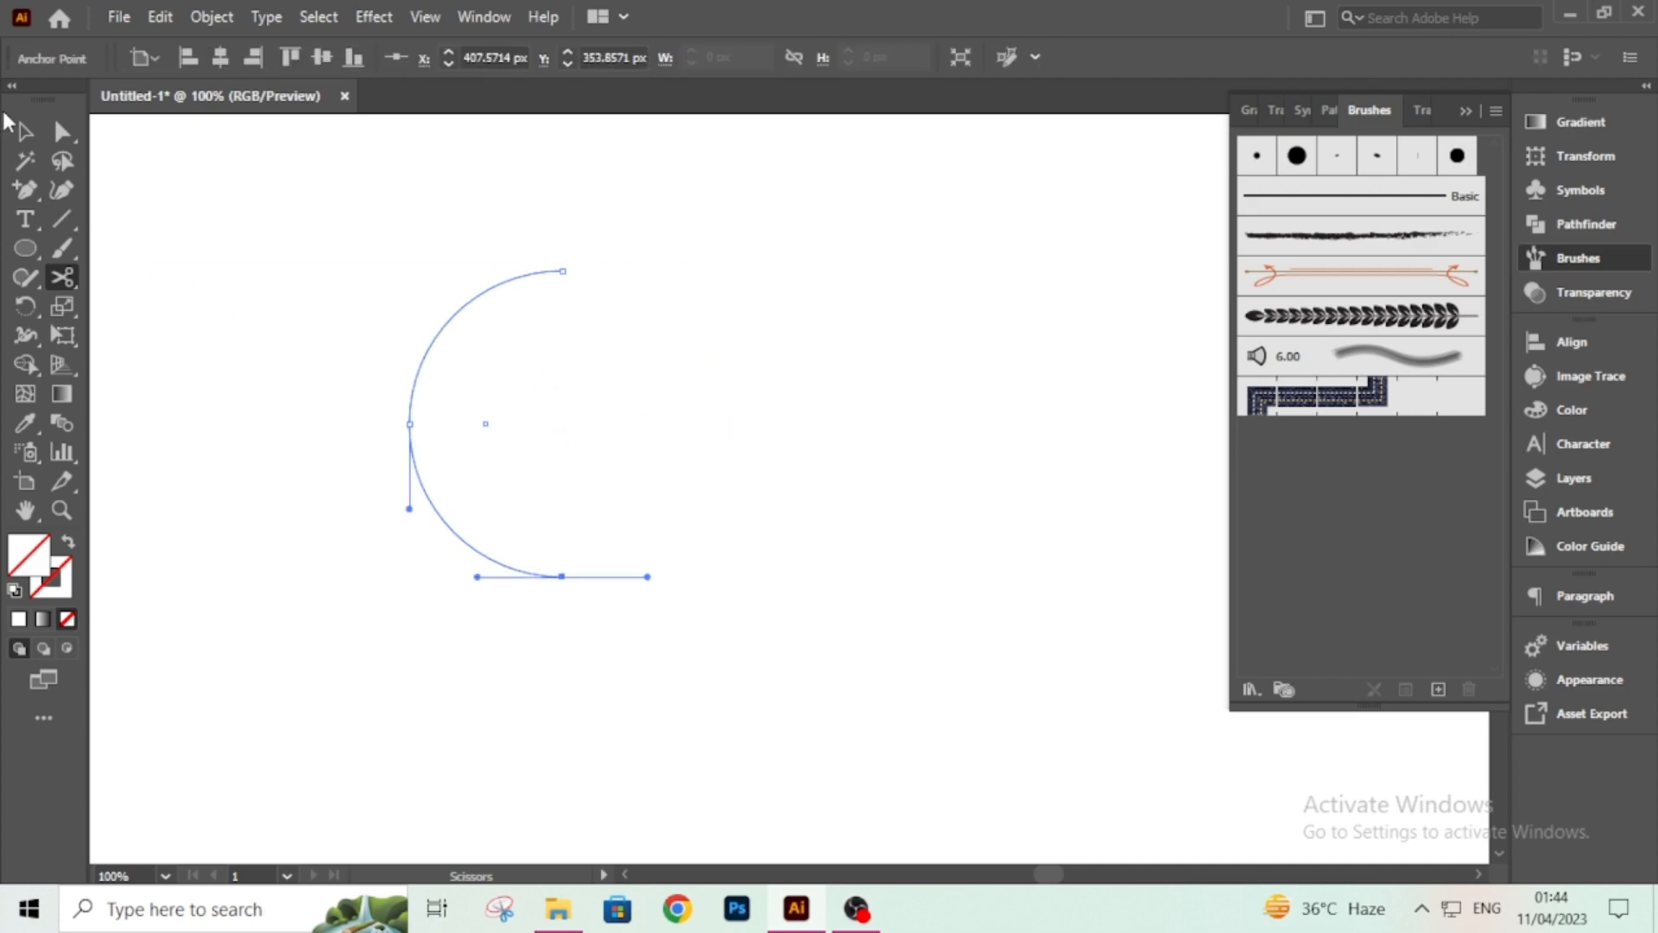
# Select the half-circle arc, undo the last change, and set its stroke weight to 1 pt.
pyautogui.click(24, 132)
pyautogui.moveTo(303, 244); pyautogui.dragTo(584, 486)
pyautogui.click(346, 229)
pyautogui.moveTo(355, 229); pyautogui.dragTo(501, 539)
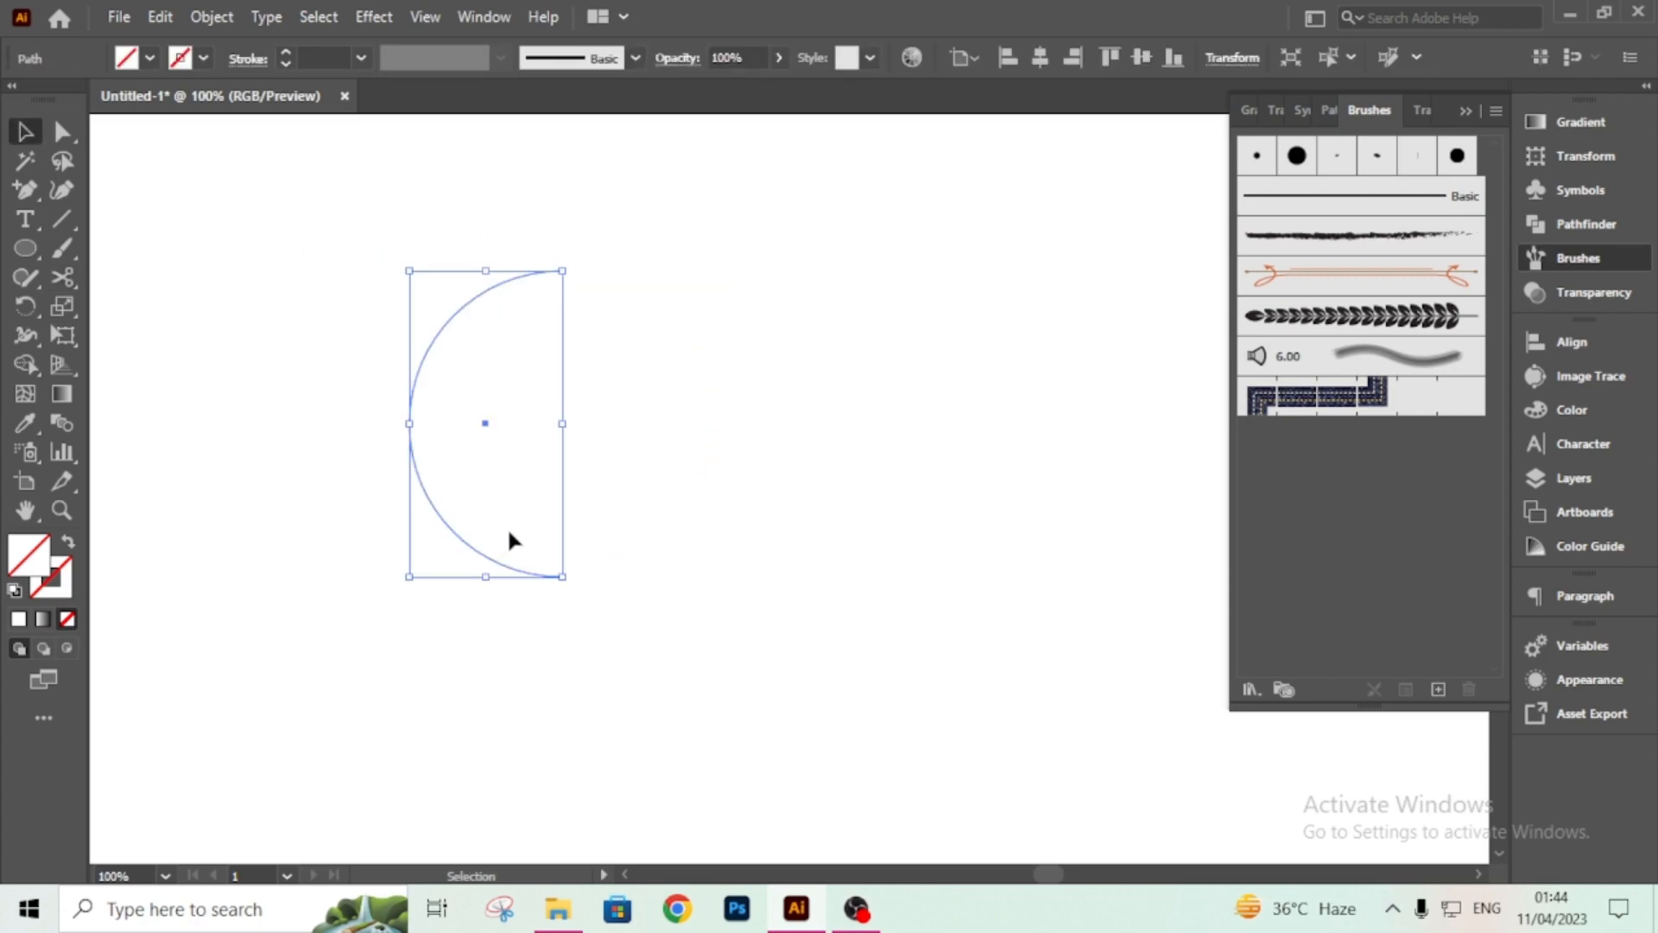
pyautogui.click(506, 530)
pyautogui.hotkey('ctrl', 'z')
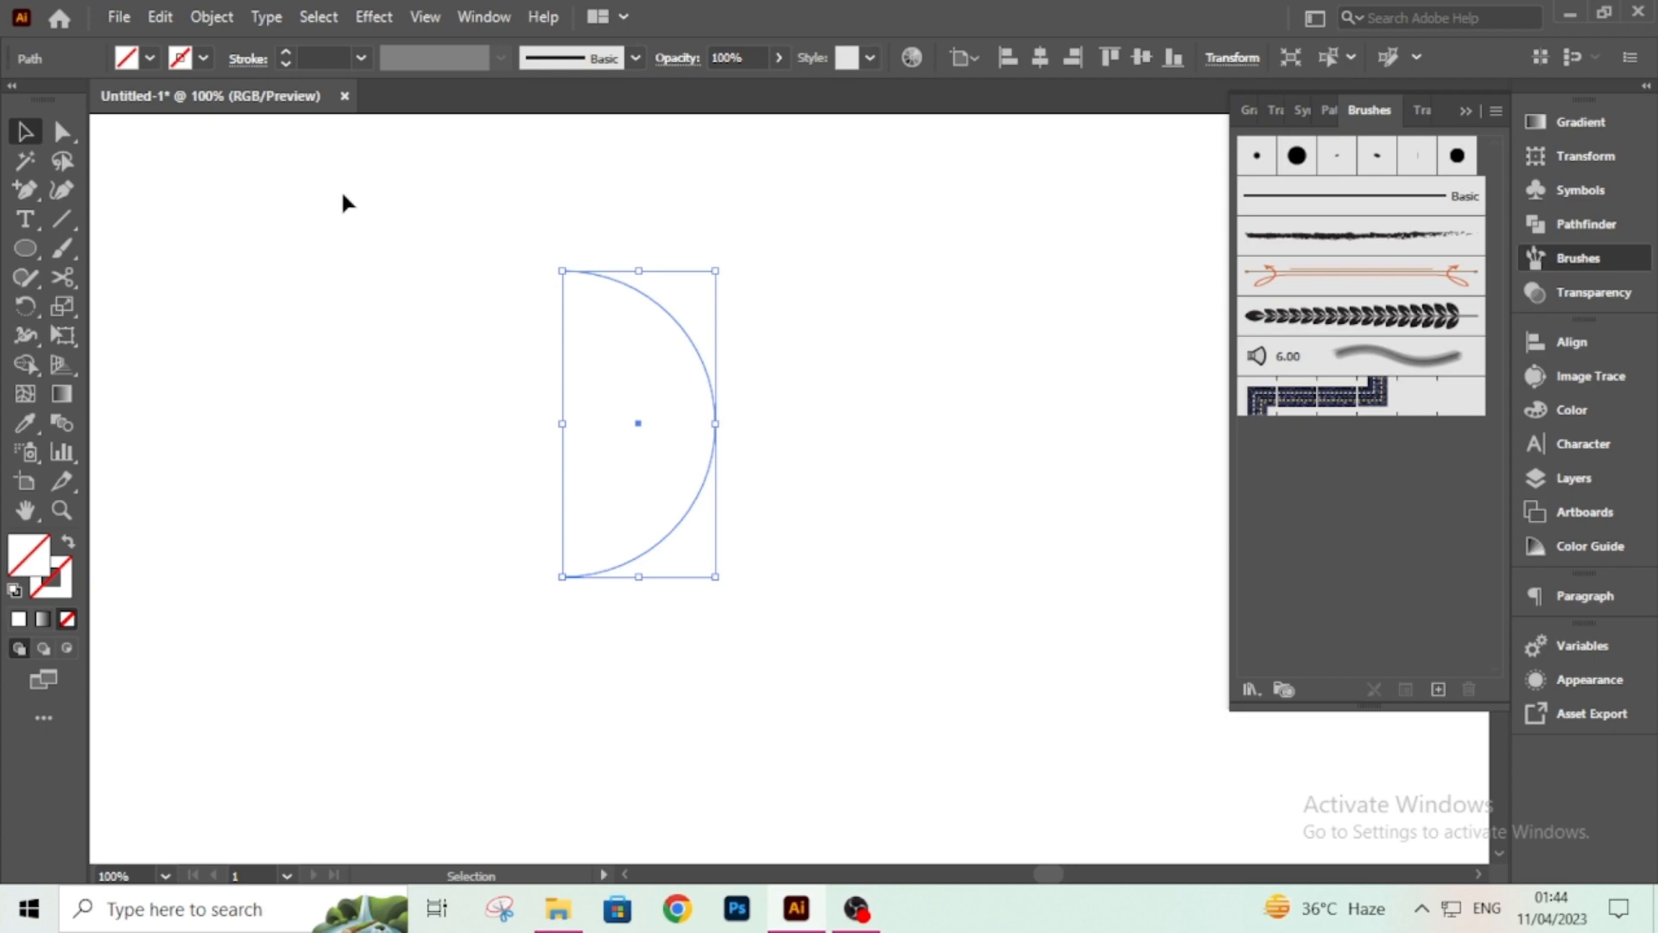
pyautogui.click(327, 57)
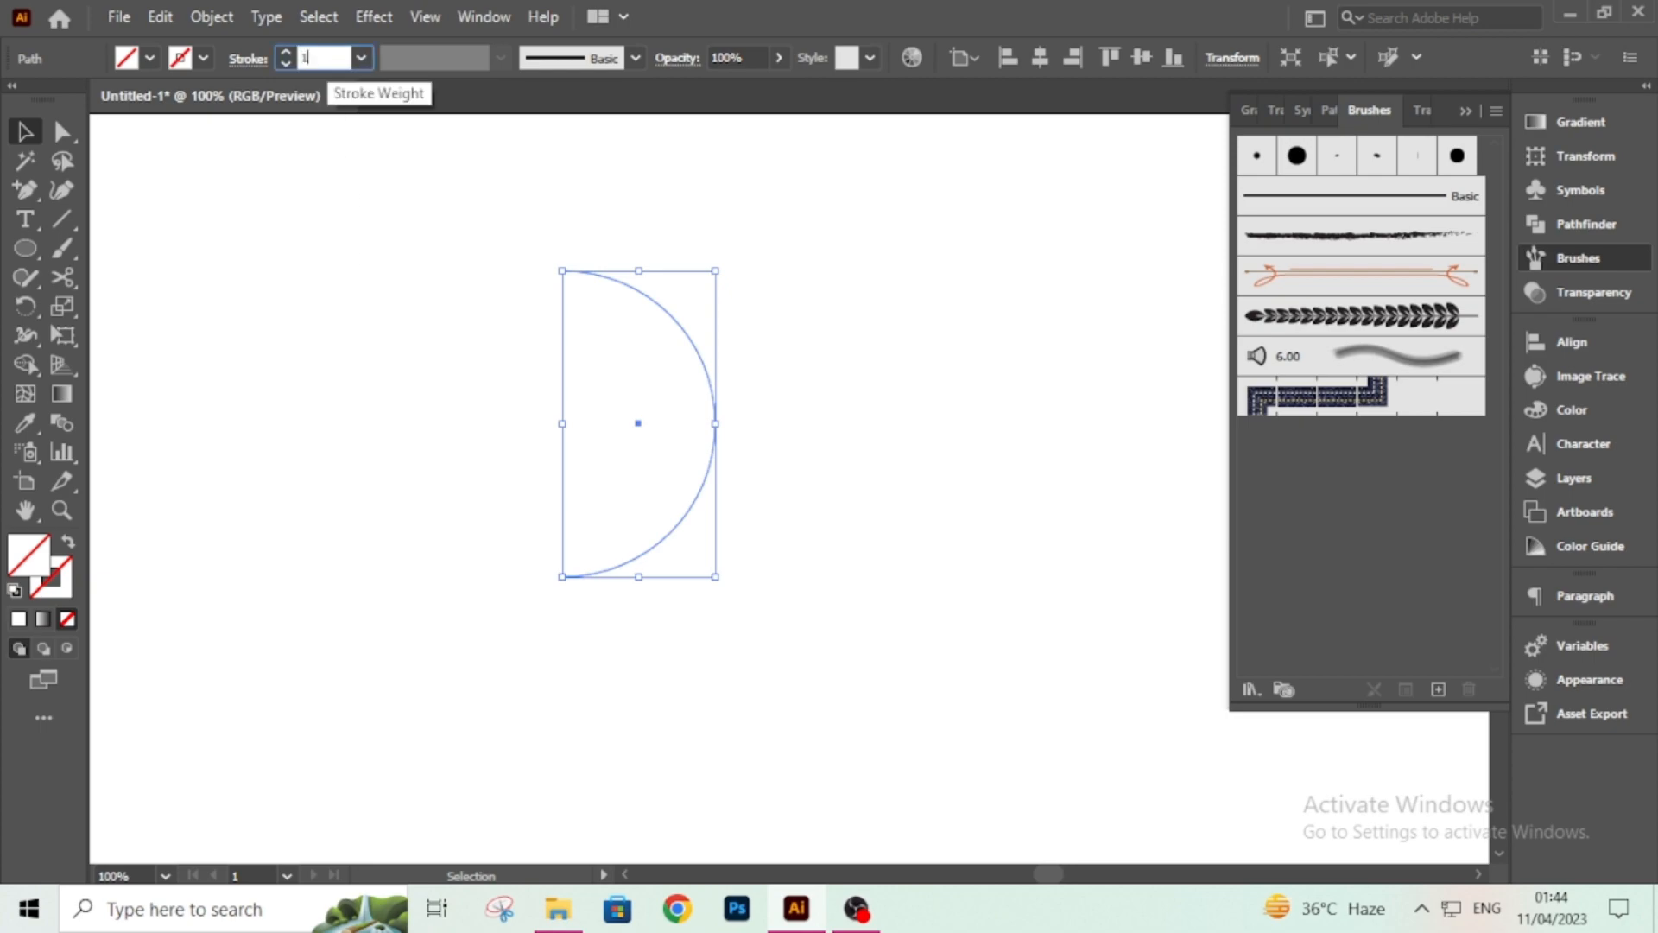
pyautogui.write('1')
pyautogui.press('Return')
# Apply the wheat Art Brush to the half-circle arc.
pyautogui.click(517, 372)
pyautogui.moveTo(515, 331); pyautogui.dragTo(874, 665)
pyautogui.click(1358, 316)
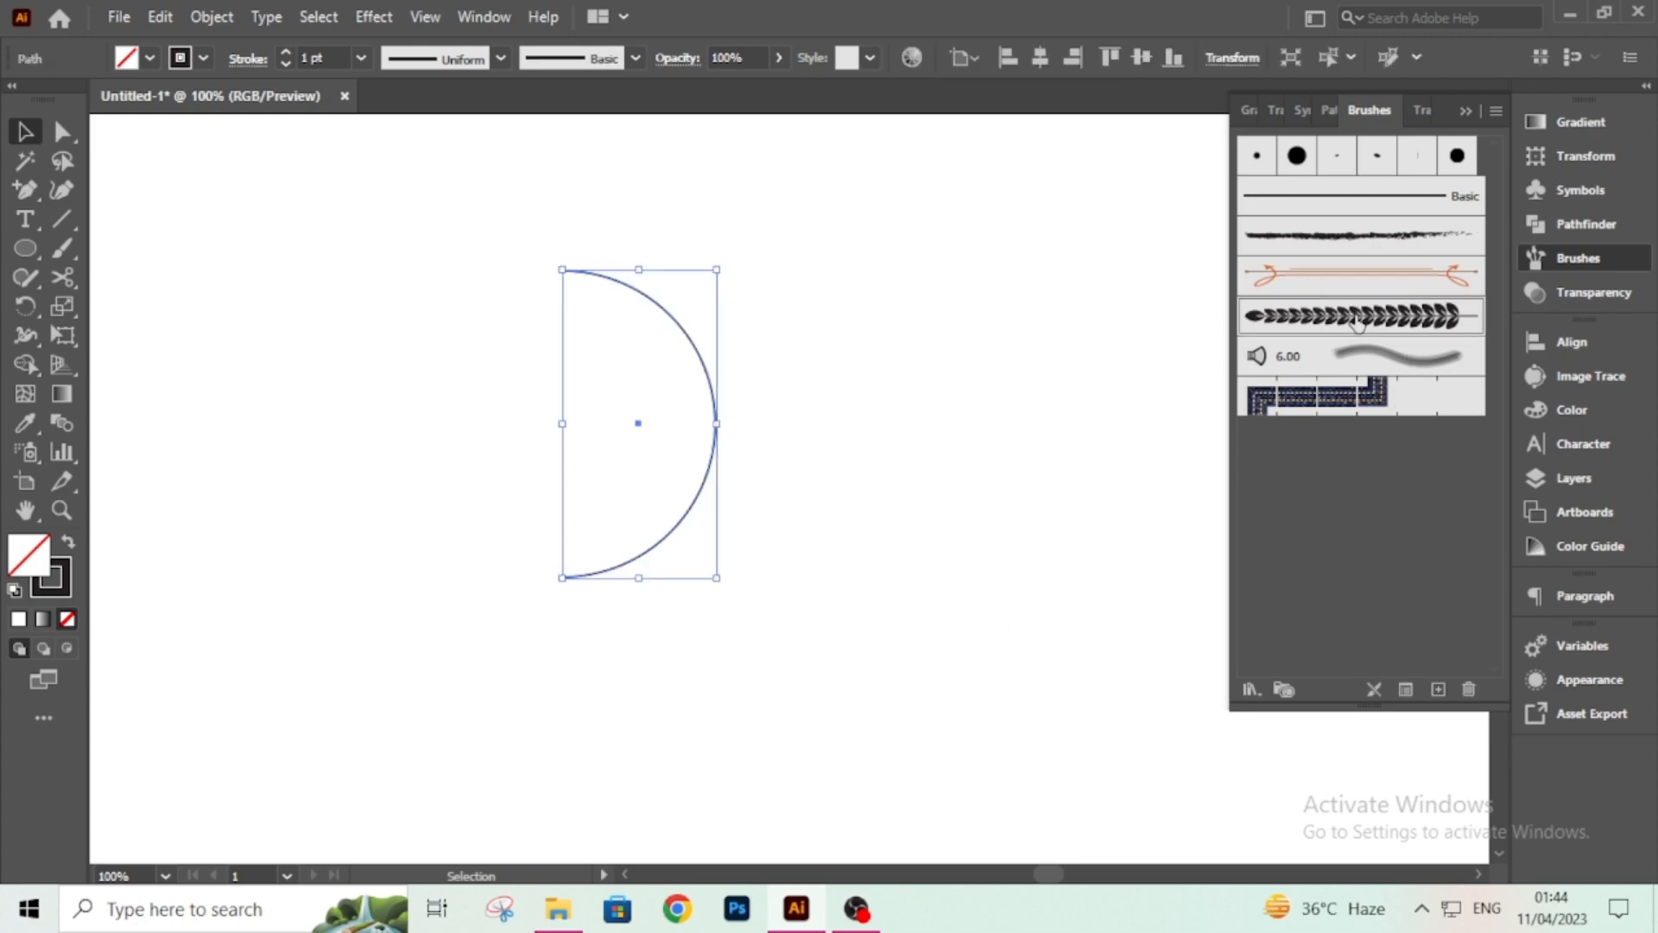
pyautogui.click(894, 667)
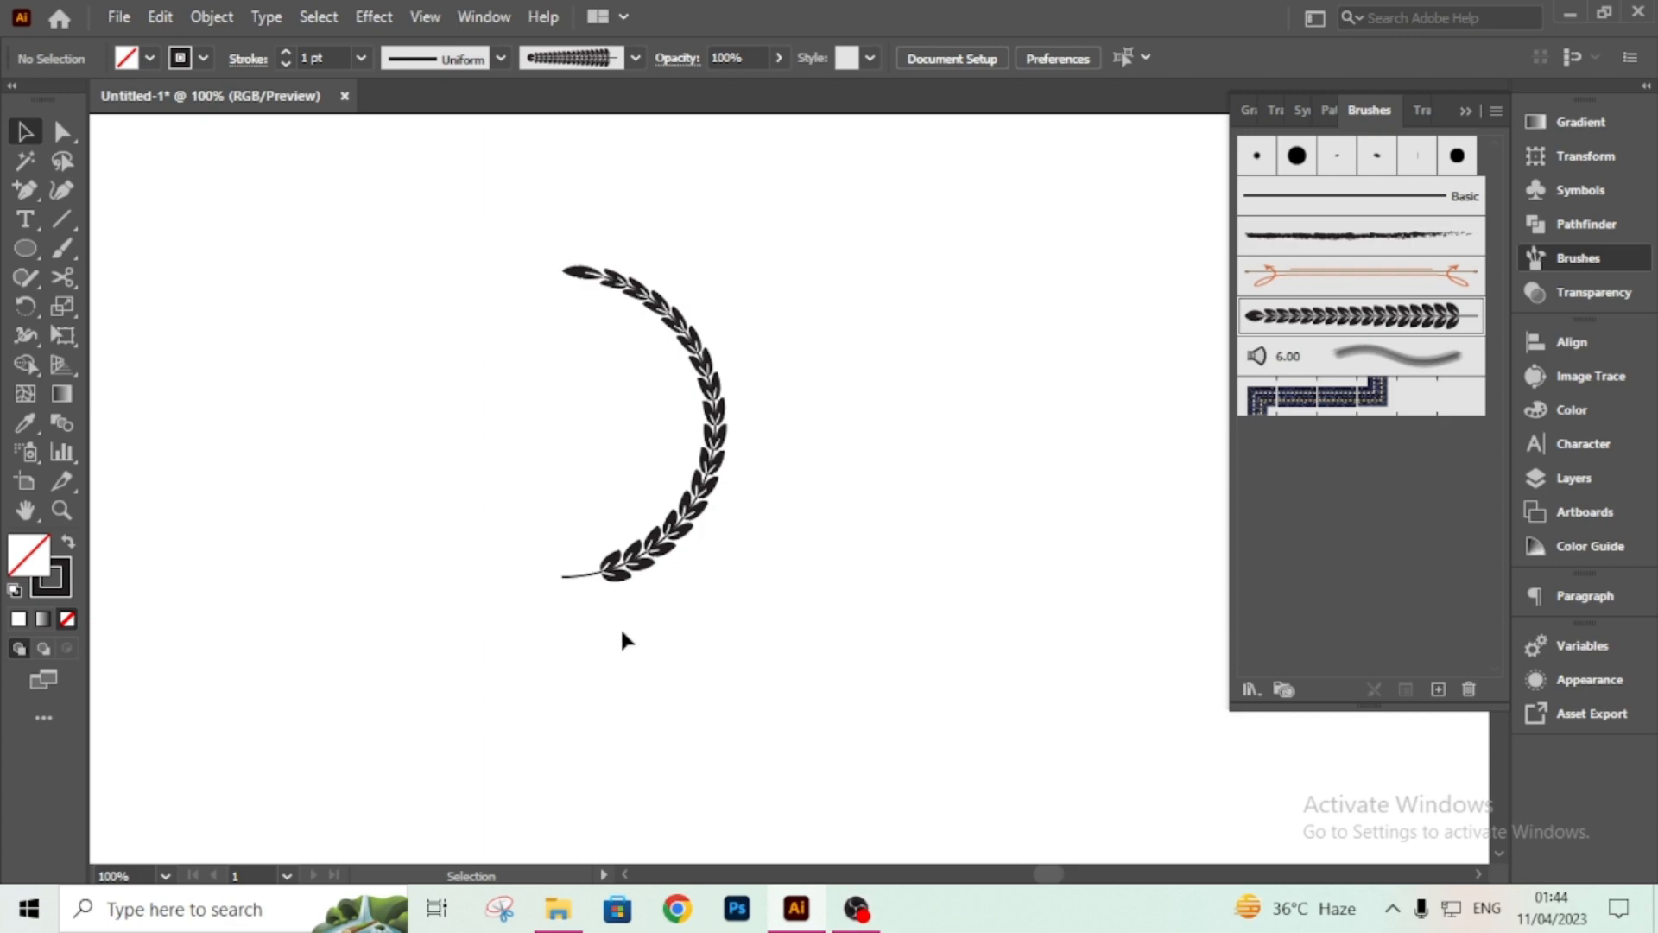
# Reflect a copy of the wheat arc with the Reflect transform.
pyautogui.click(651, 570)
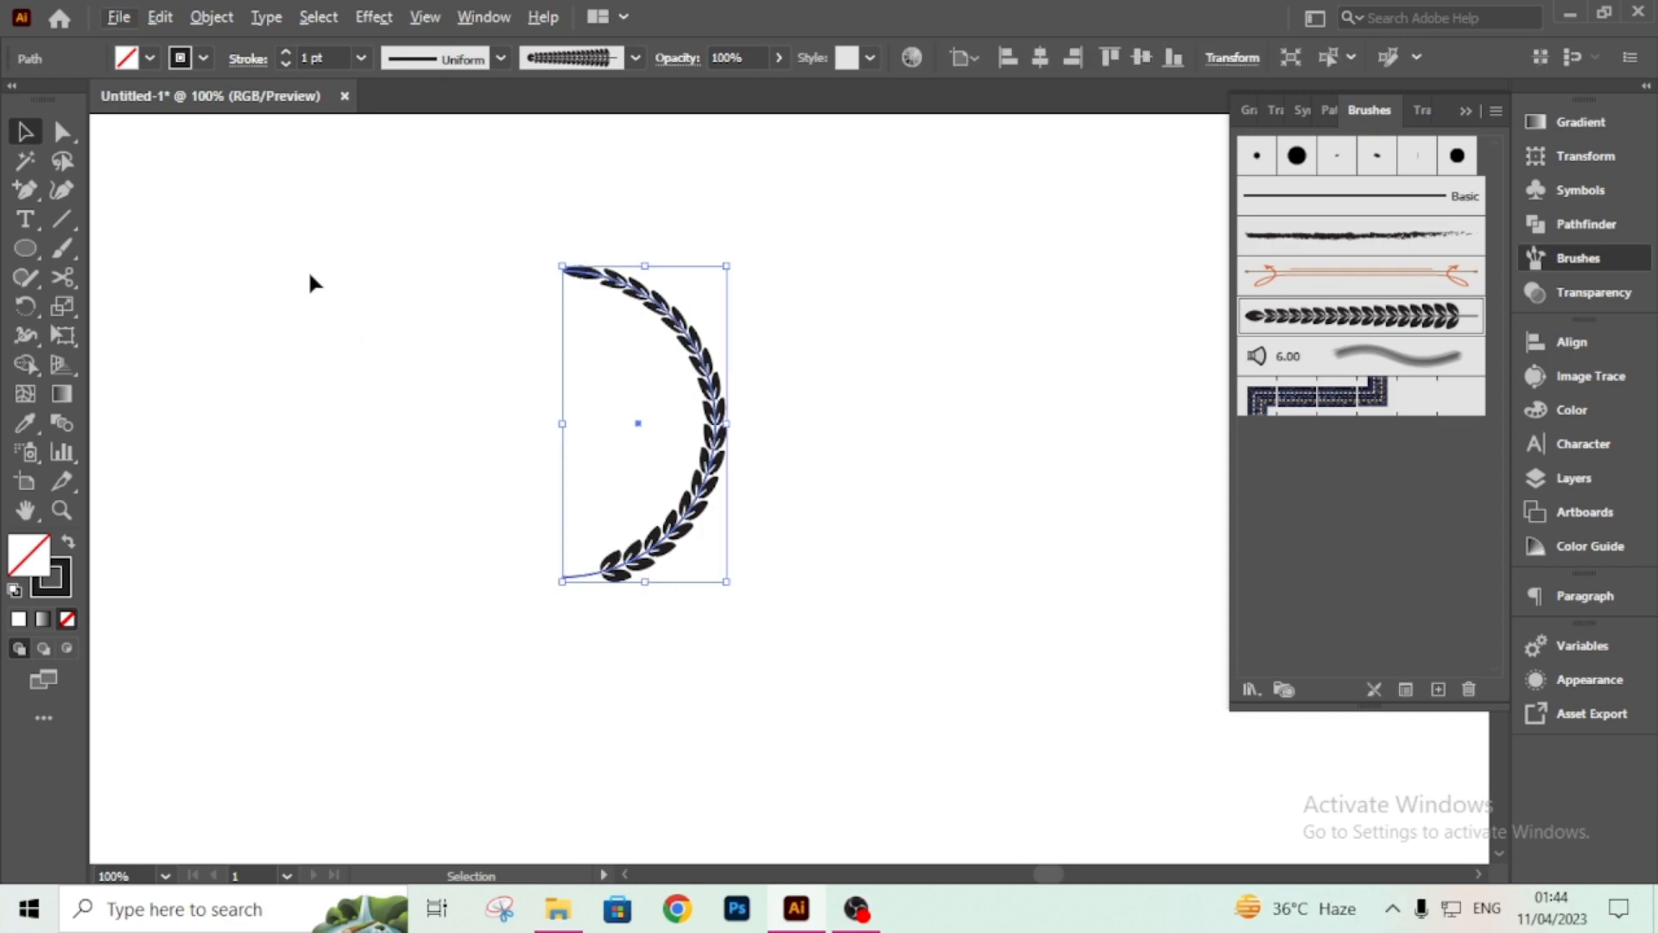
pyautogui.click(220, 15)
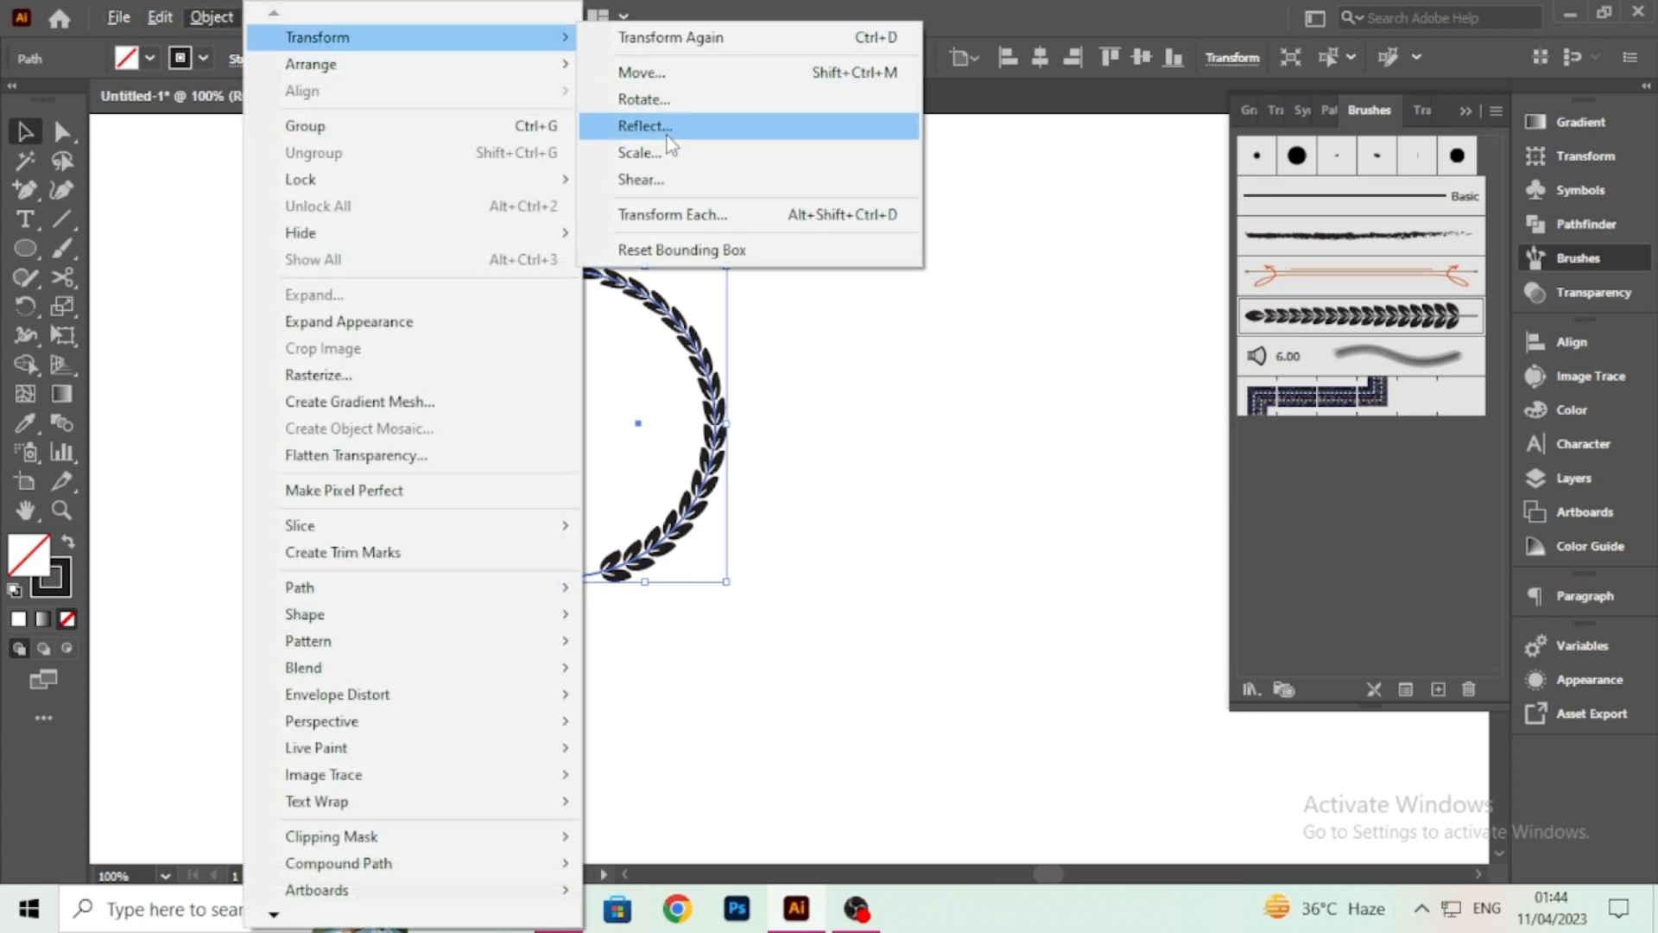
pyautogui.click(682, 131)
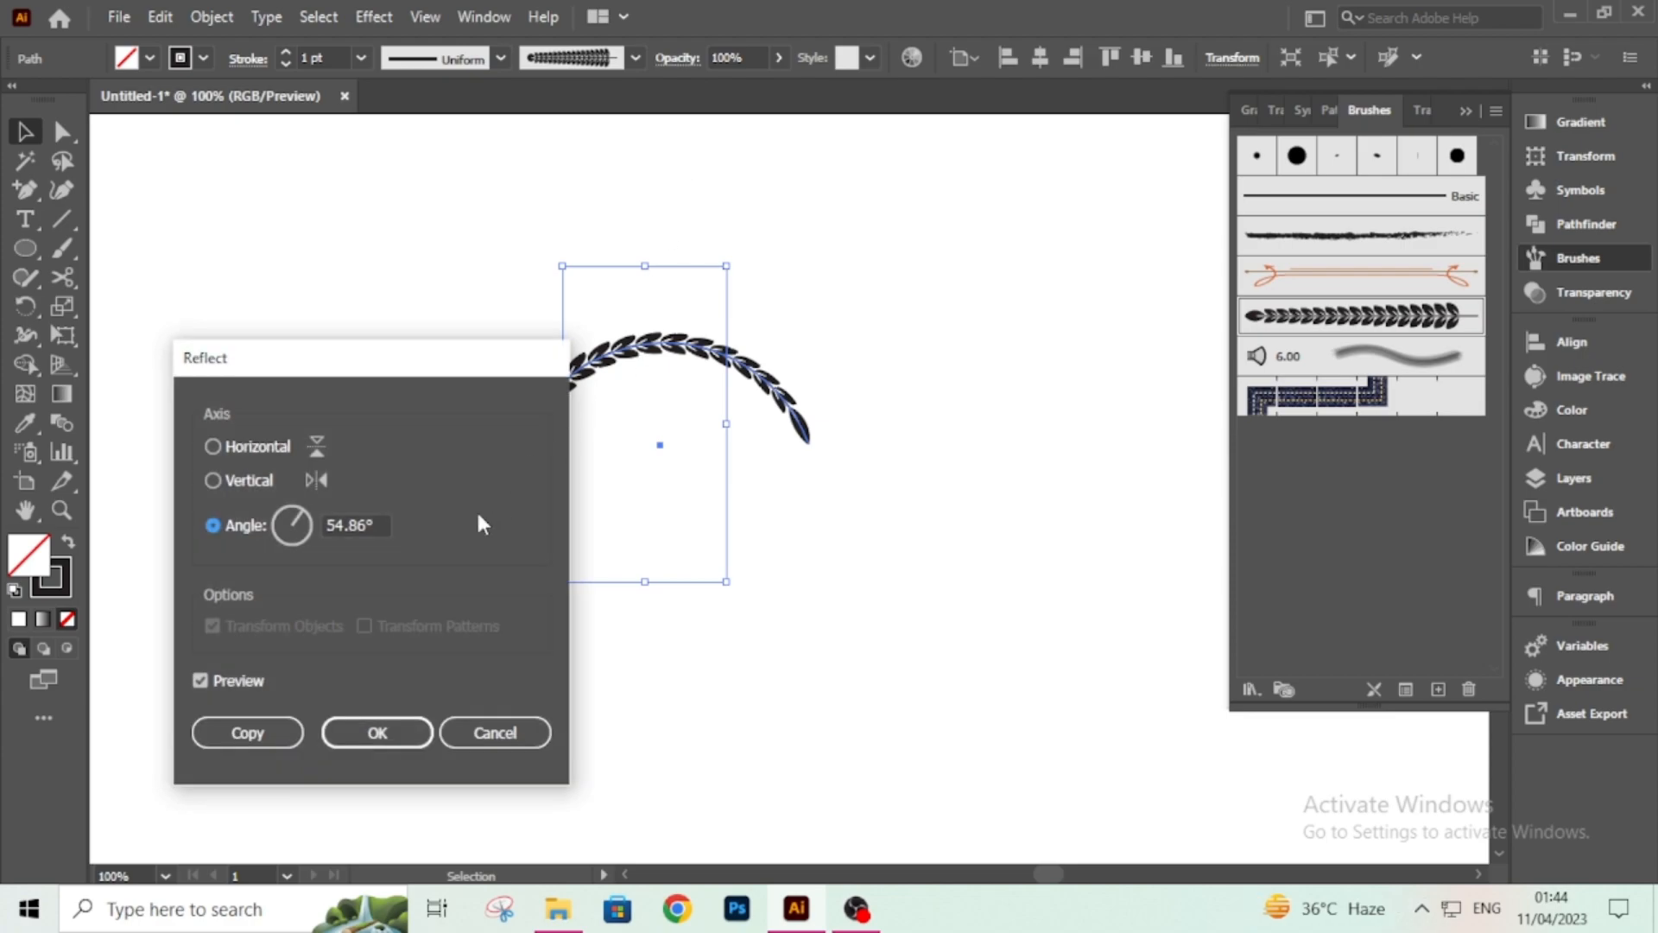
pyautogui.click(250, 736)
# Move and rotate the reflected copy so it forms the left side of the wreath.
pyautogui.moveTo(796, 375); pyautogui.dragTo(626, 332)
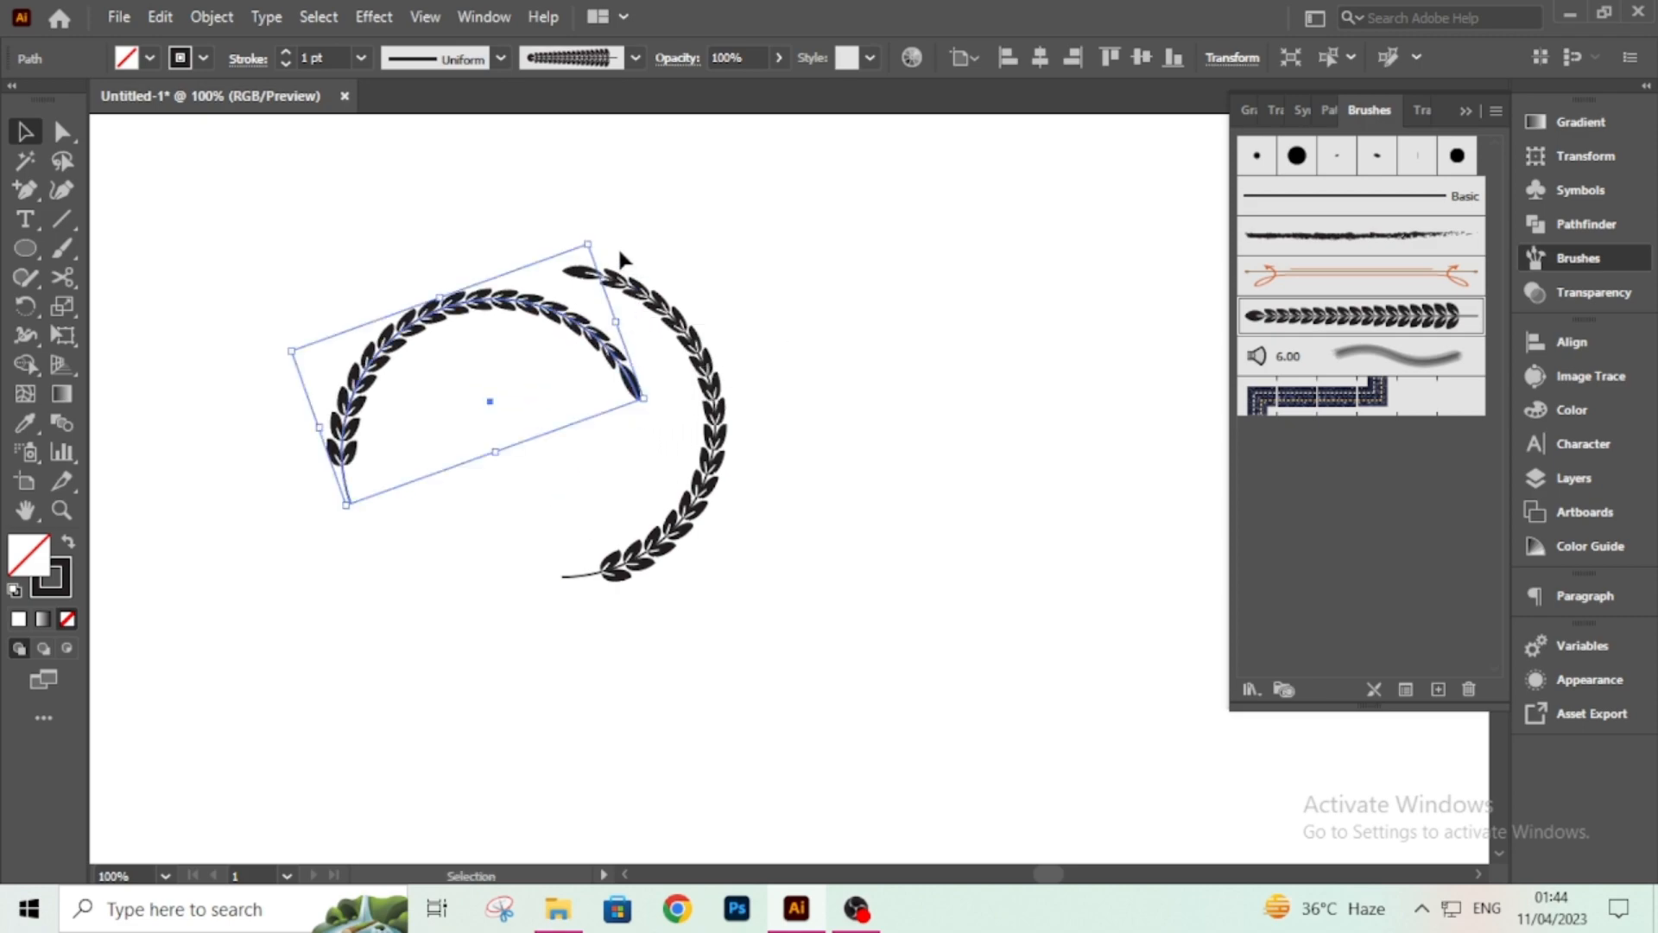
pyautogui.moveTo(596, 239); pyautogui.dragTo(413, 228)
pyautogui.moveTo(418, 339); pyautogui.dragTo(378, 364)
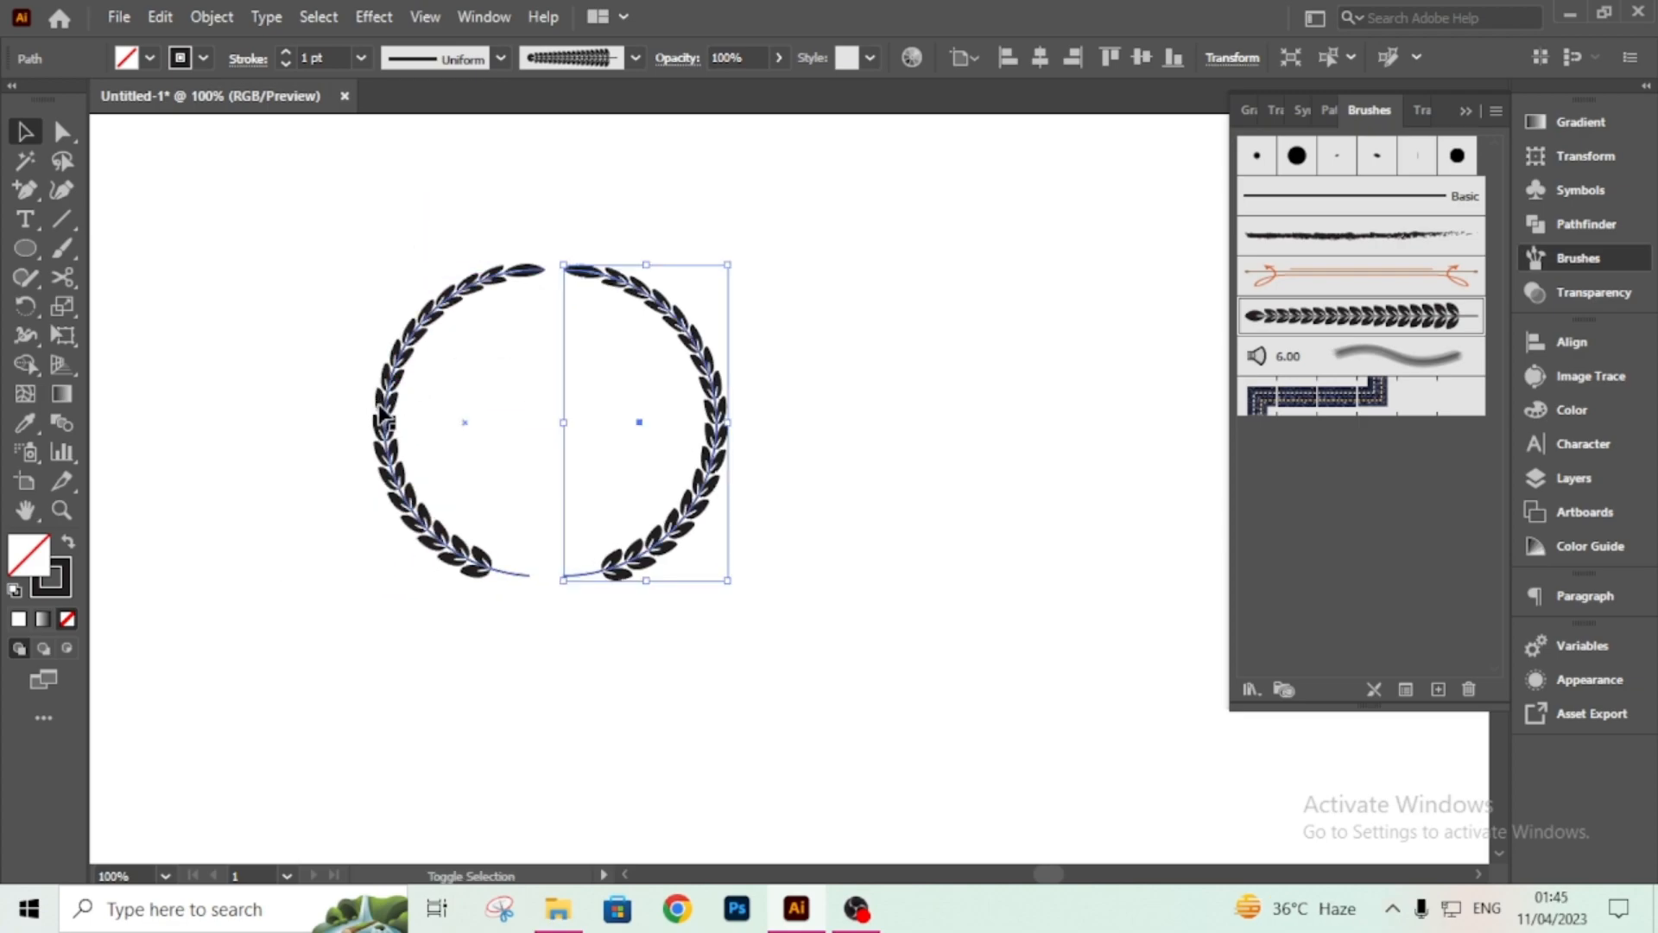
# Select both wheat arcs and align their vertical centers.
pyautogui.keyDown('shift'); pyautogui.click(381, 414); pyautogui.keyUp('shift')
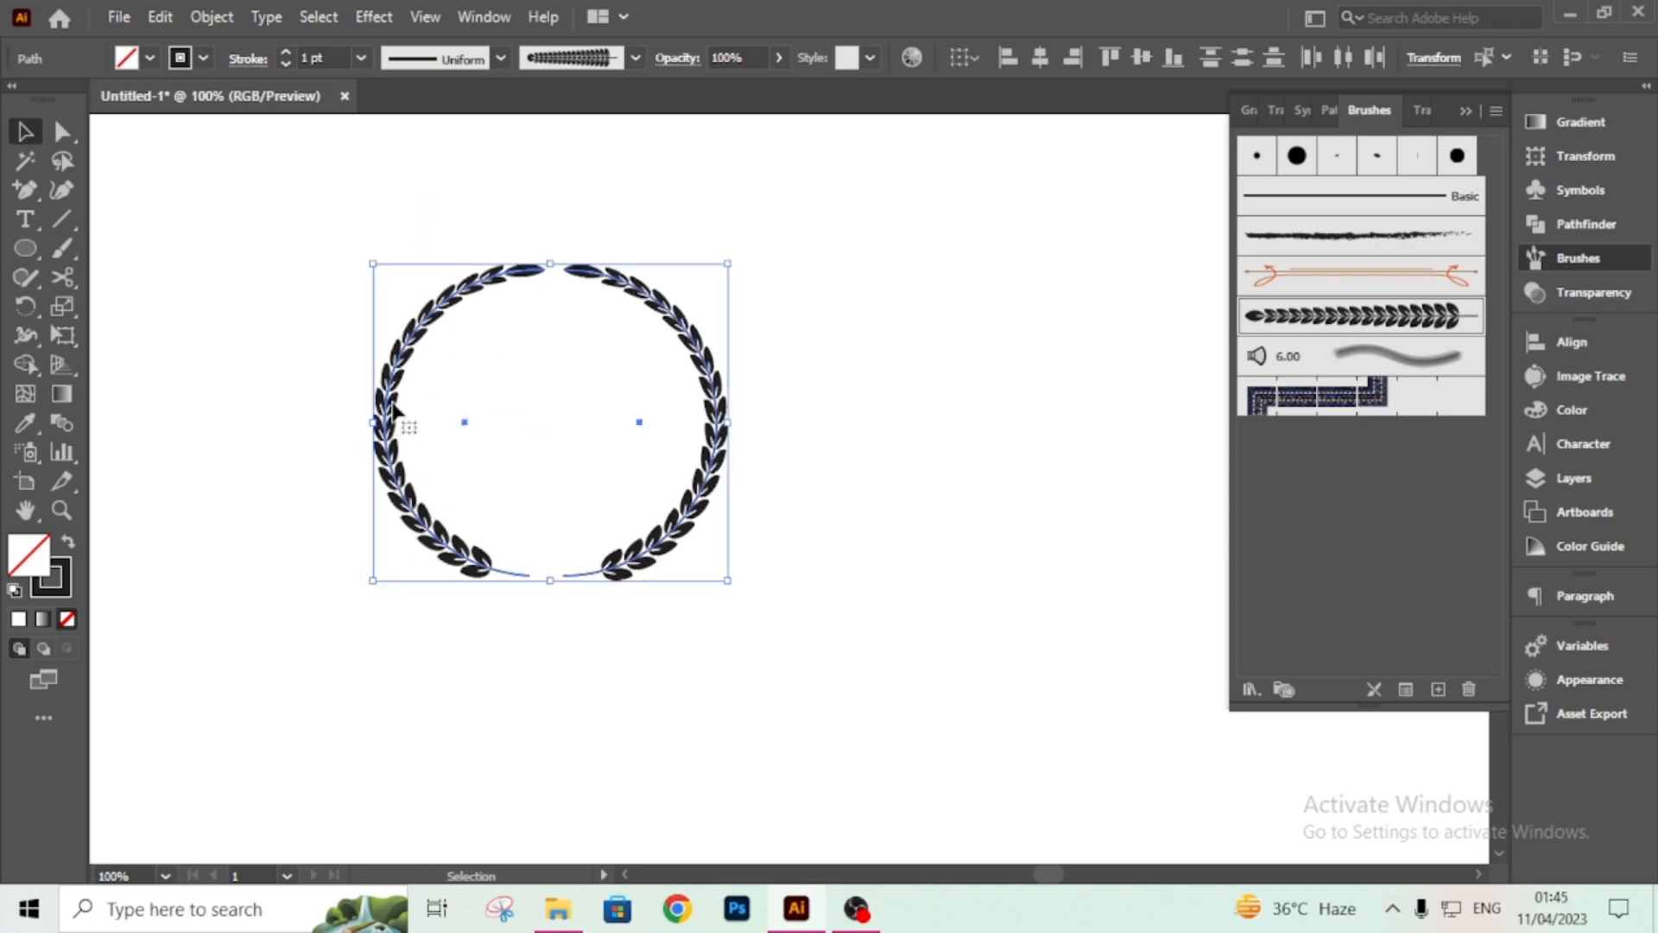
pyautogui.click(1138, 58)
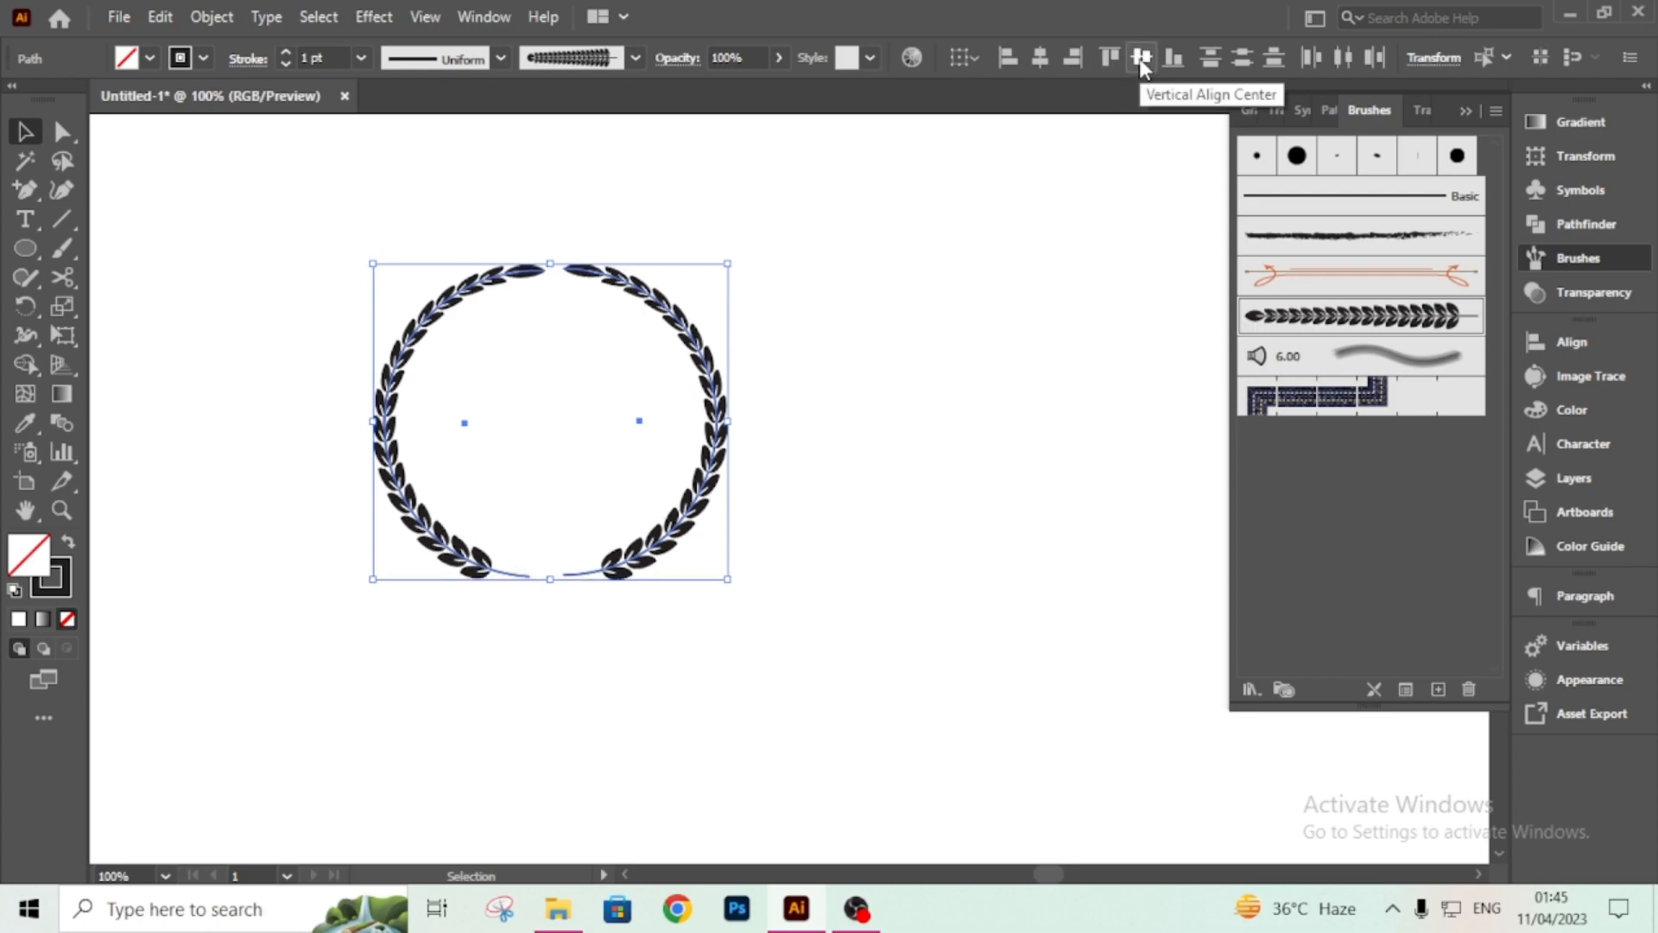
pyautogui.click(1083, 456)
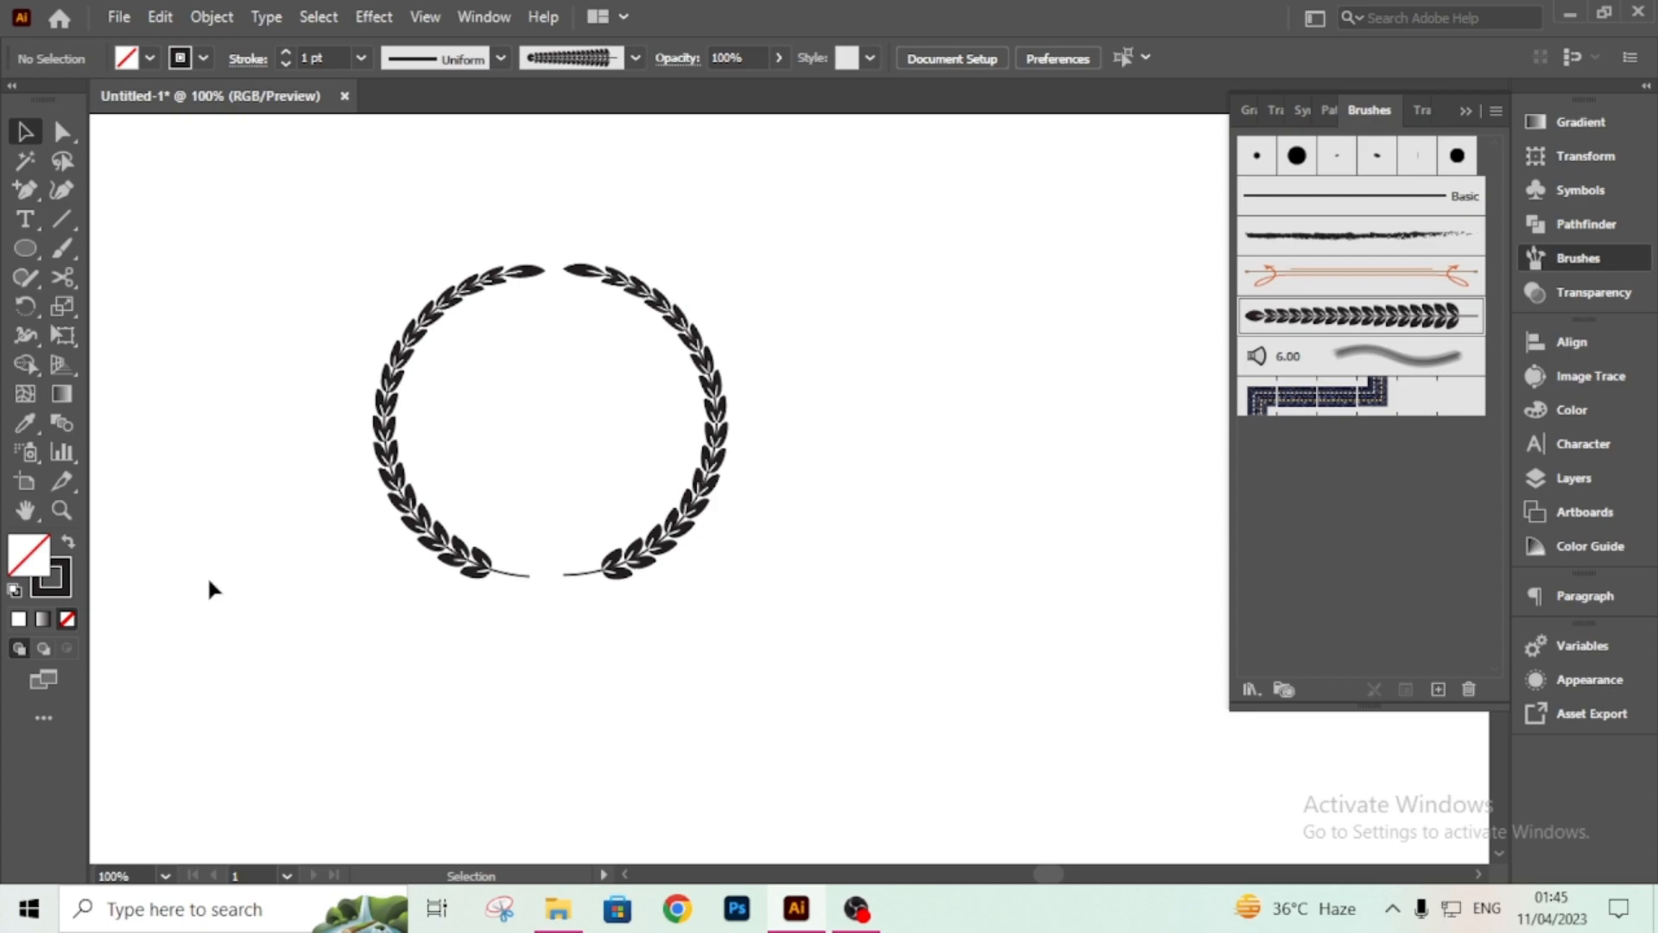
# Draw a small star with the Star tool in the gap between the two stem ends at the bottom.
pyautogui.click(13, 248)
pyautogui.click(25, 276)
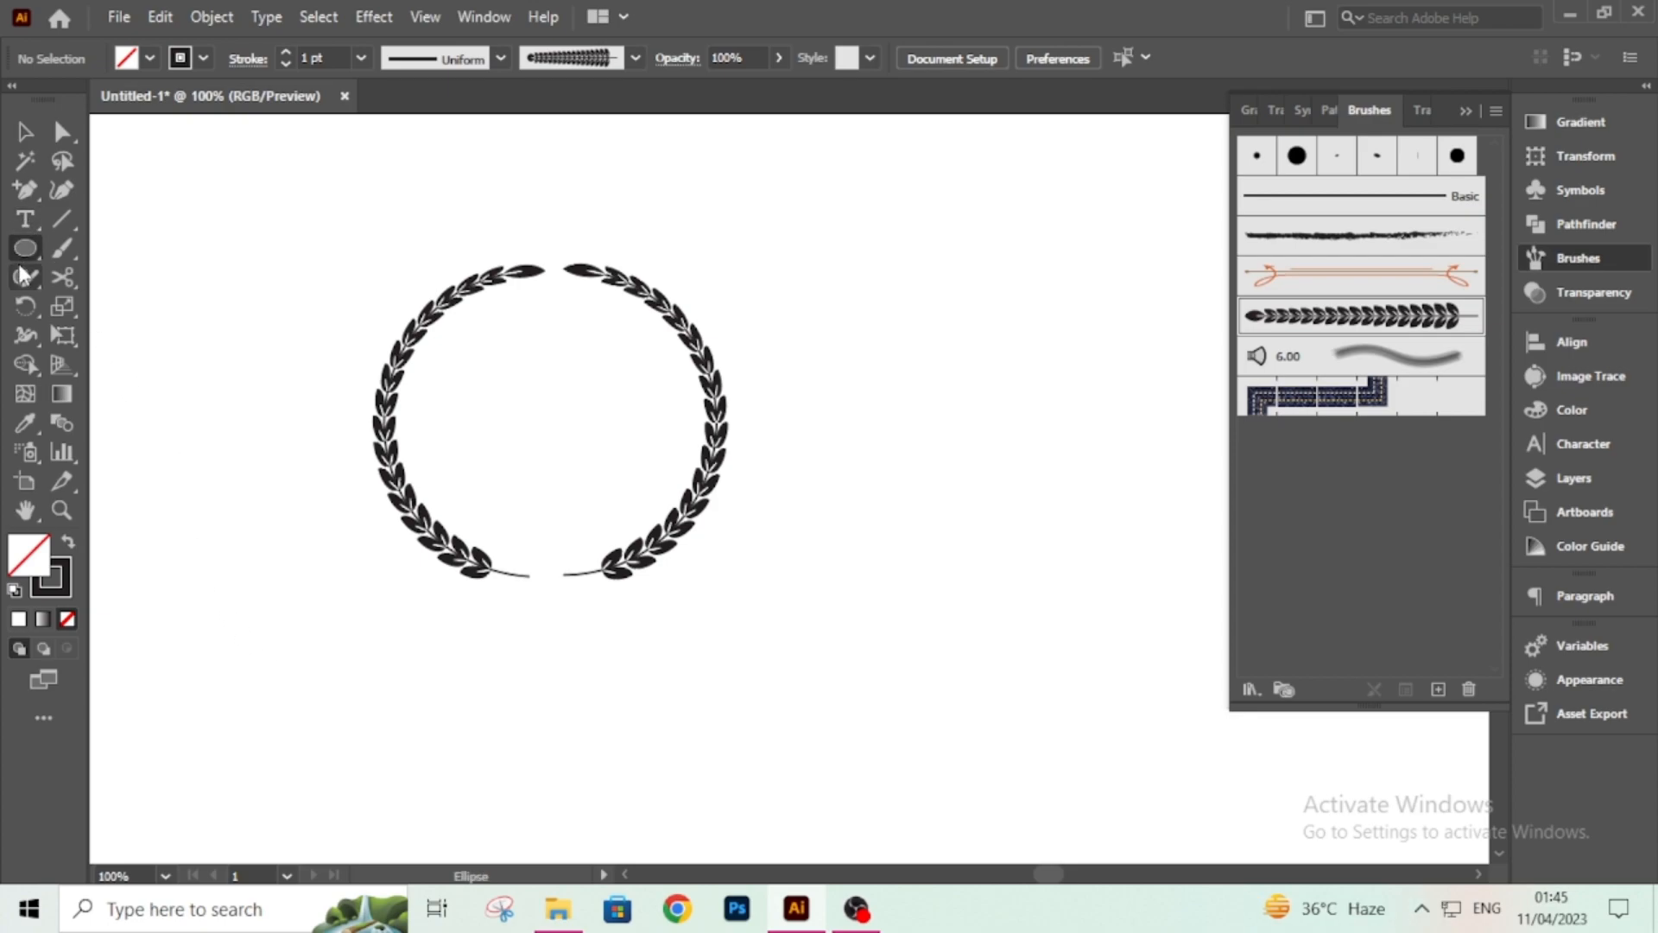
pyautogui.click(26, 245)
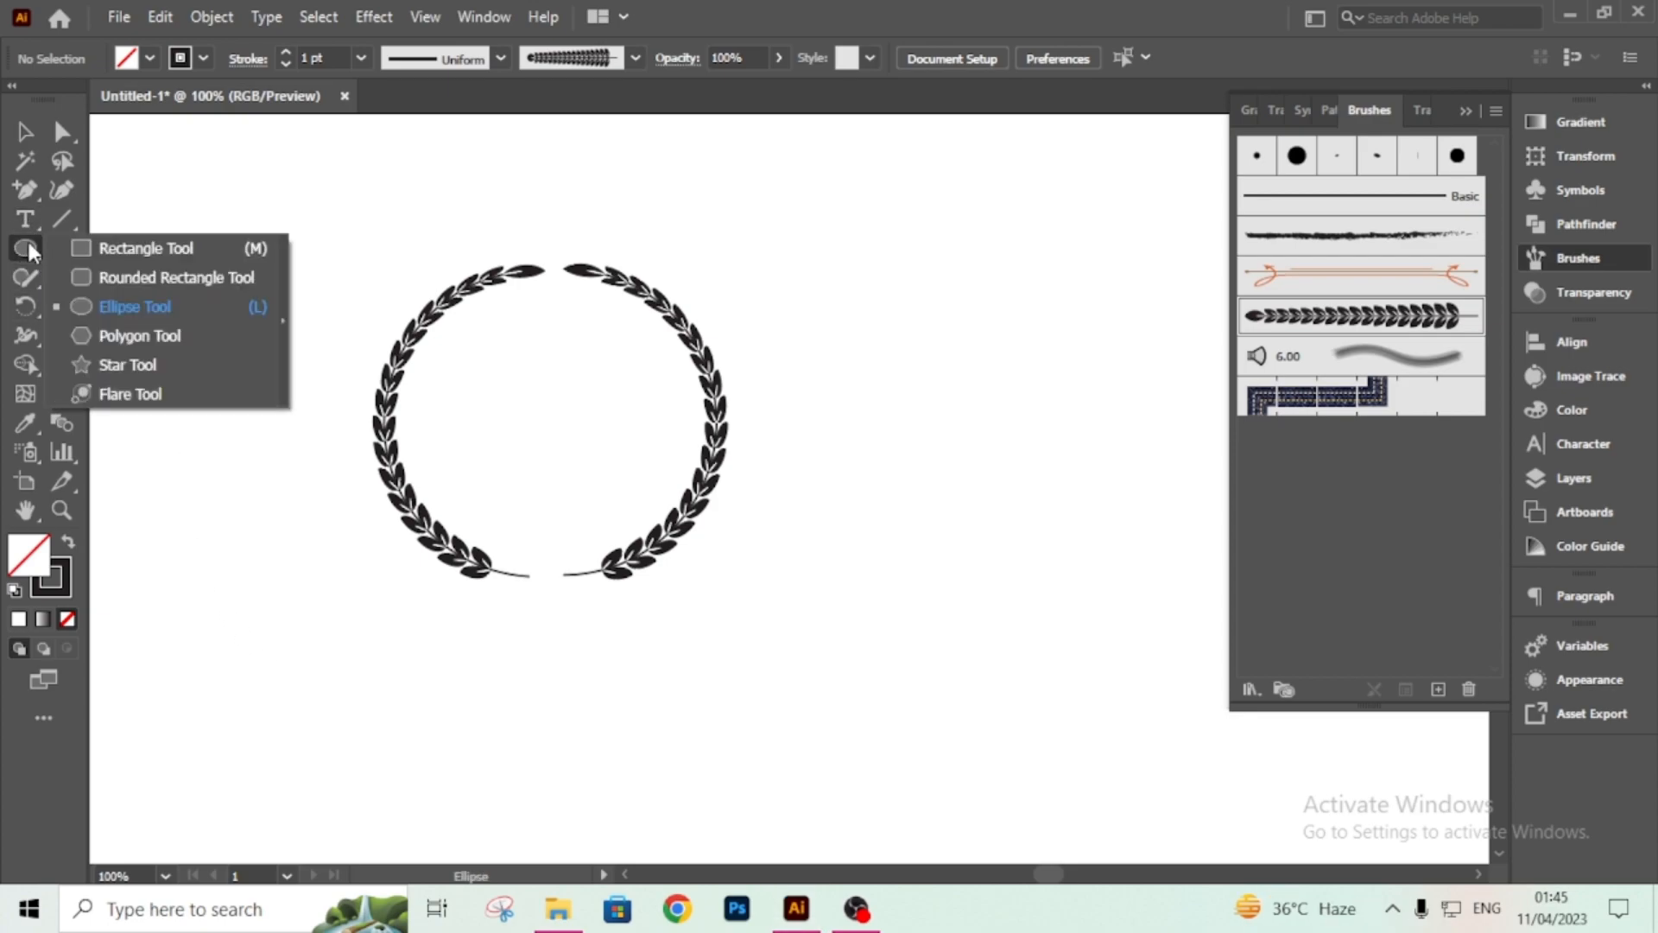
pyautogui.click(112, 362)
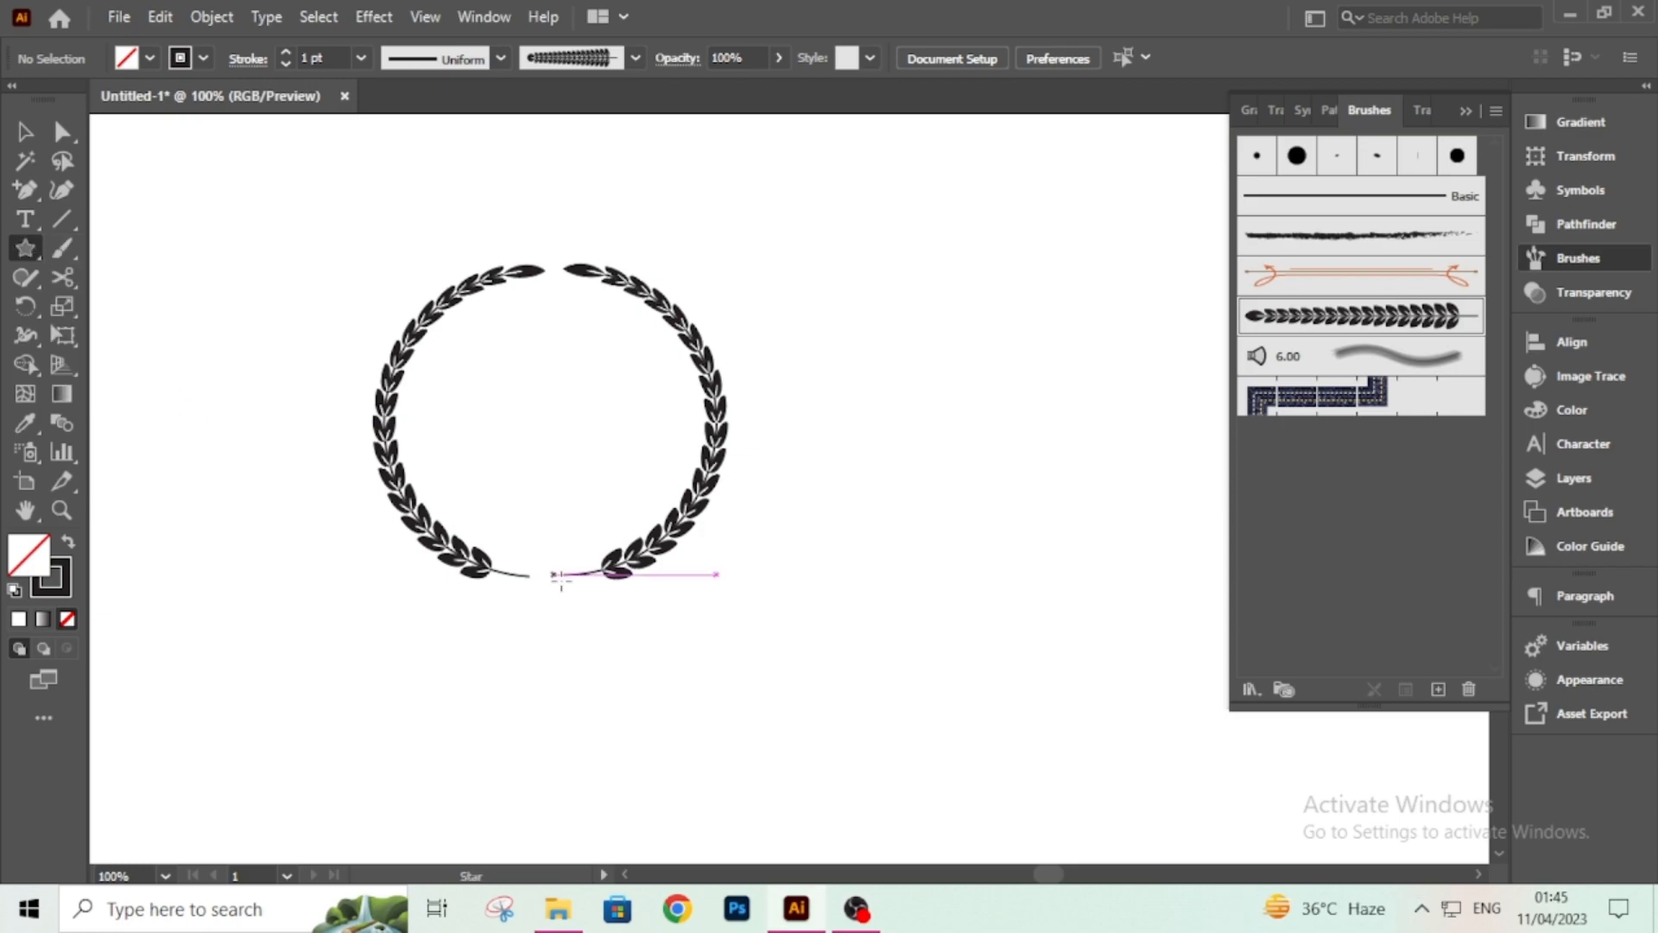
pyautogui.moveTo(543, 575); pyautogui.dragTo(557, 592)
pyautogui.hotkey('ctrl', '=')
pyautogui.hotkey('ctrl', '=')
pyautogui.hotkey('ctrl', '=')
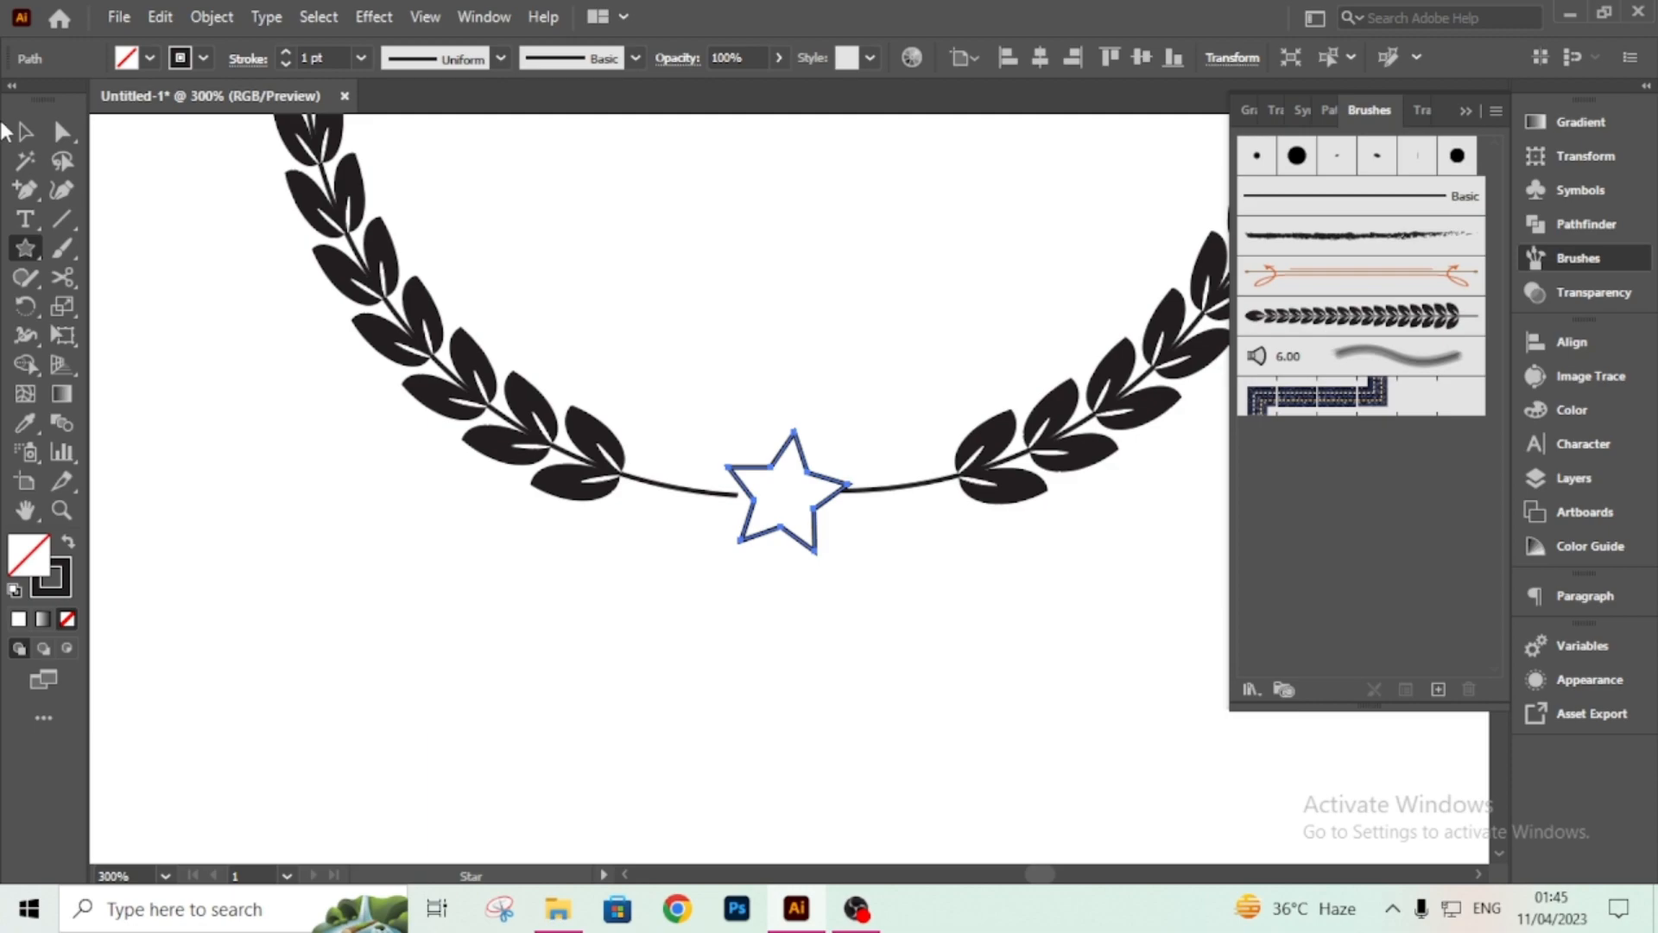
# Move the star slightly to center it between the stem ends.
pyautogui.click(24, 131)
pyautogui.moveTo(864, 435); pyautogui.dragTo(826, 450)
pyautogui.click(689, 603)
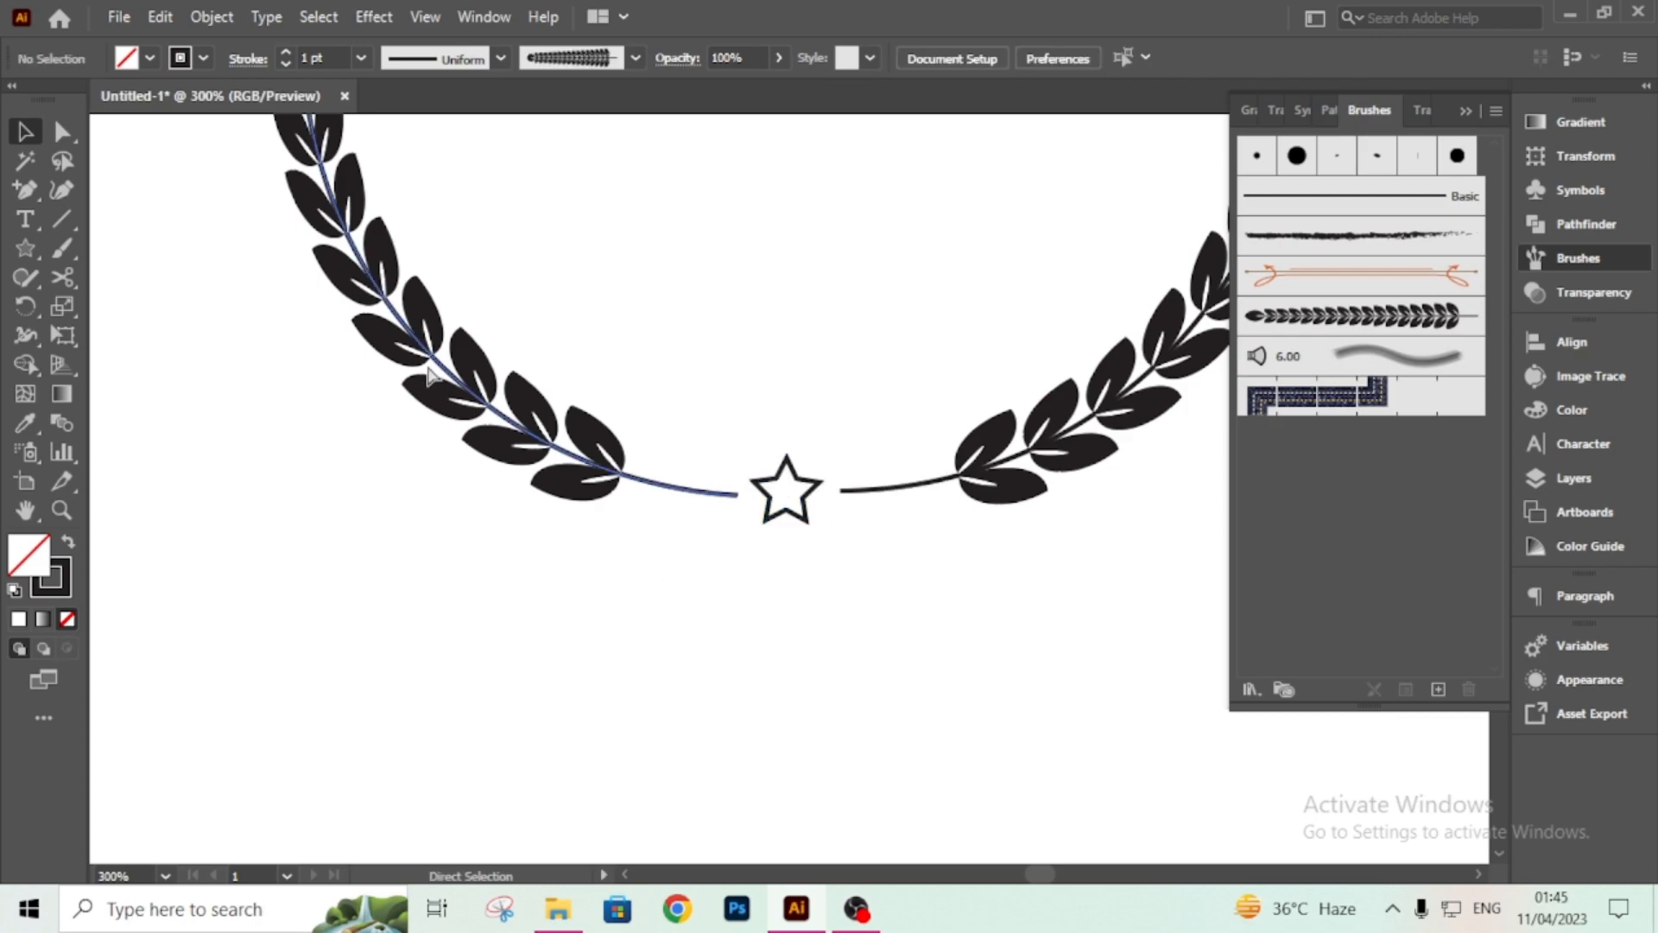
# Enlarge the star slightly by its corner handle.
pyautogui.hotkey('ctrl', '-')
pyautogui.hotkey('ctrl', '-')
pyautogui.hotkey('ctrl', '-')
pyautogui.hotkey('ctrl', '-')
pyautogui.hotkey('ctrl', '+')
pyautogui.hotkey('ctrl', '+')
pyautogui.hotkey('ctrl', '+')
pyautogui.hotkey('ctrl', '+')
pyautogui.hotkey('ctrl', '+')
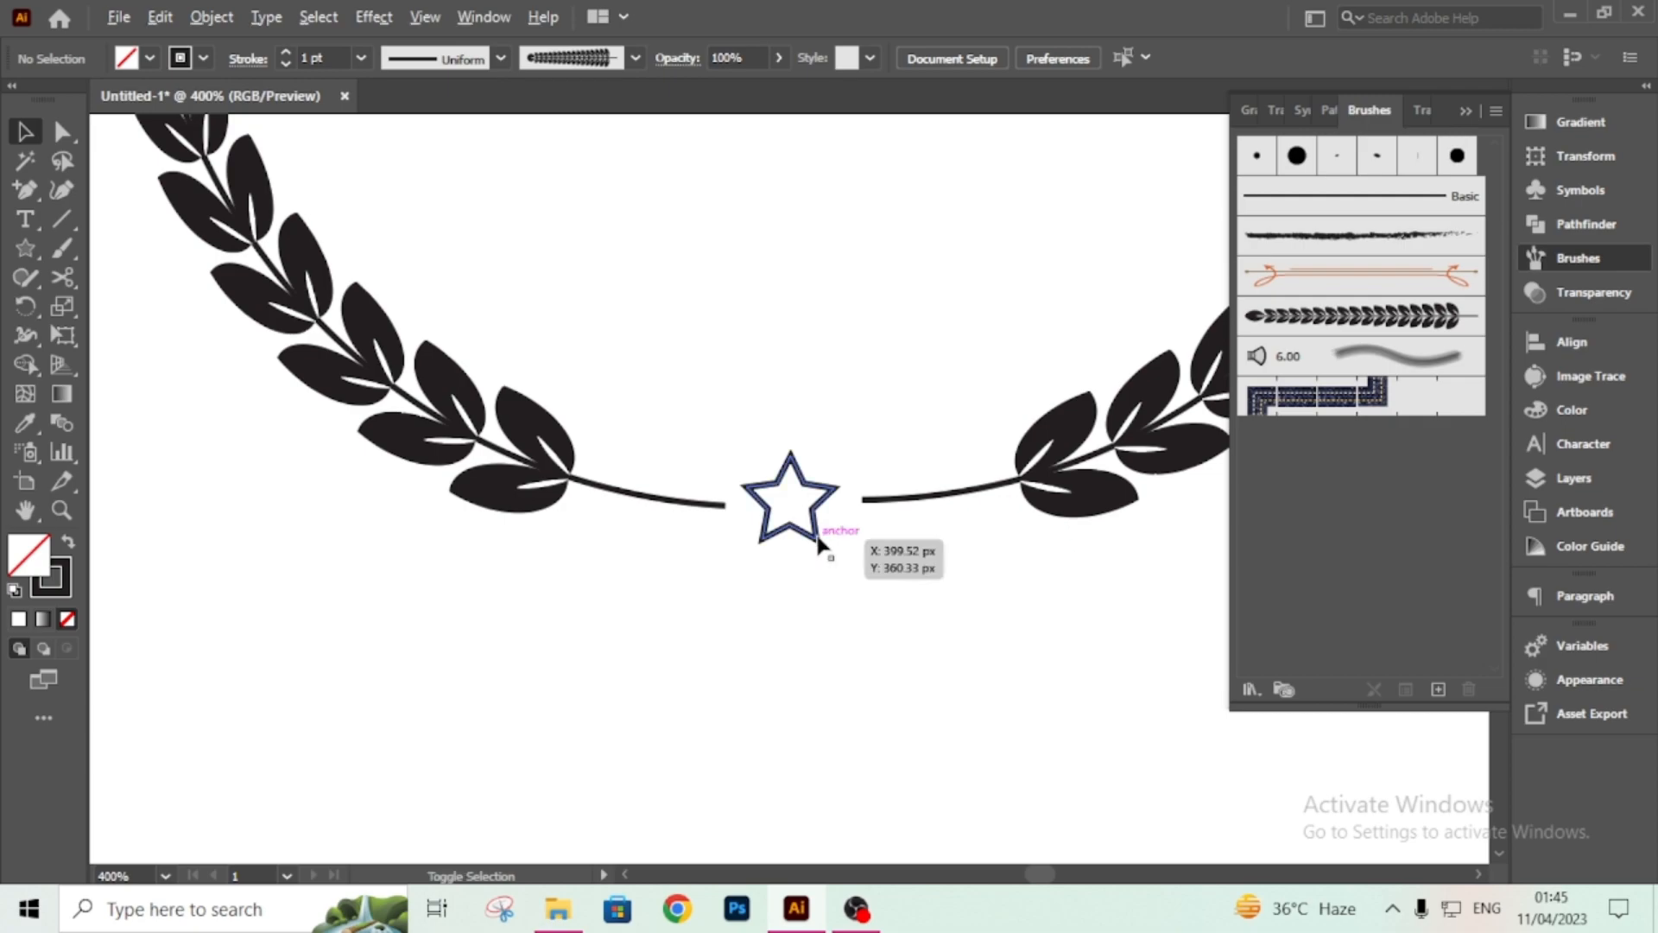
pyautogui.click(818, 544)
pyautogui.moveTo(836, 545)
pyautogui.mouseDown()
pyautogui.moveTo(855, 570)
pyautogui.moveTo(821, 540)
pyautogui.mouseUp()
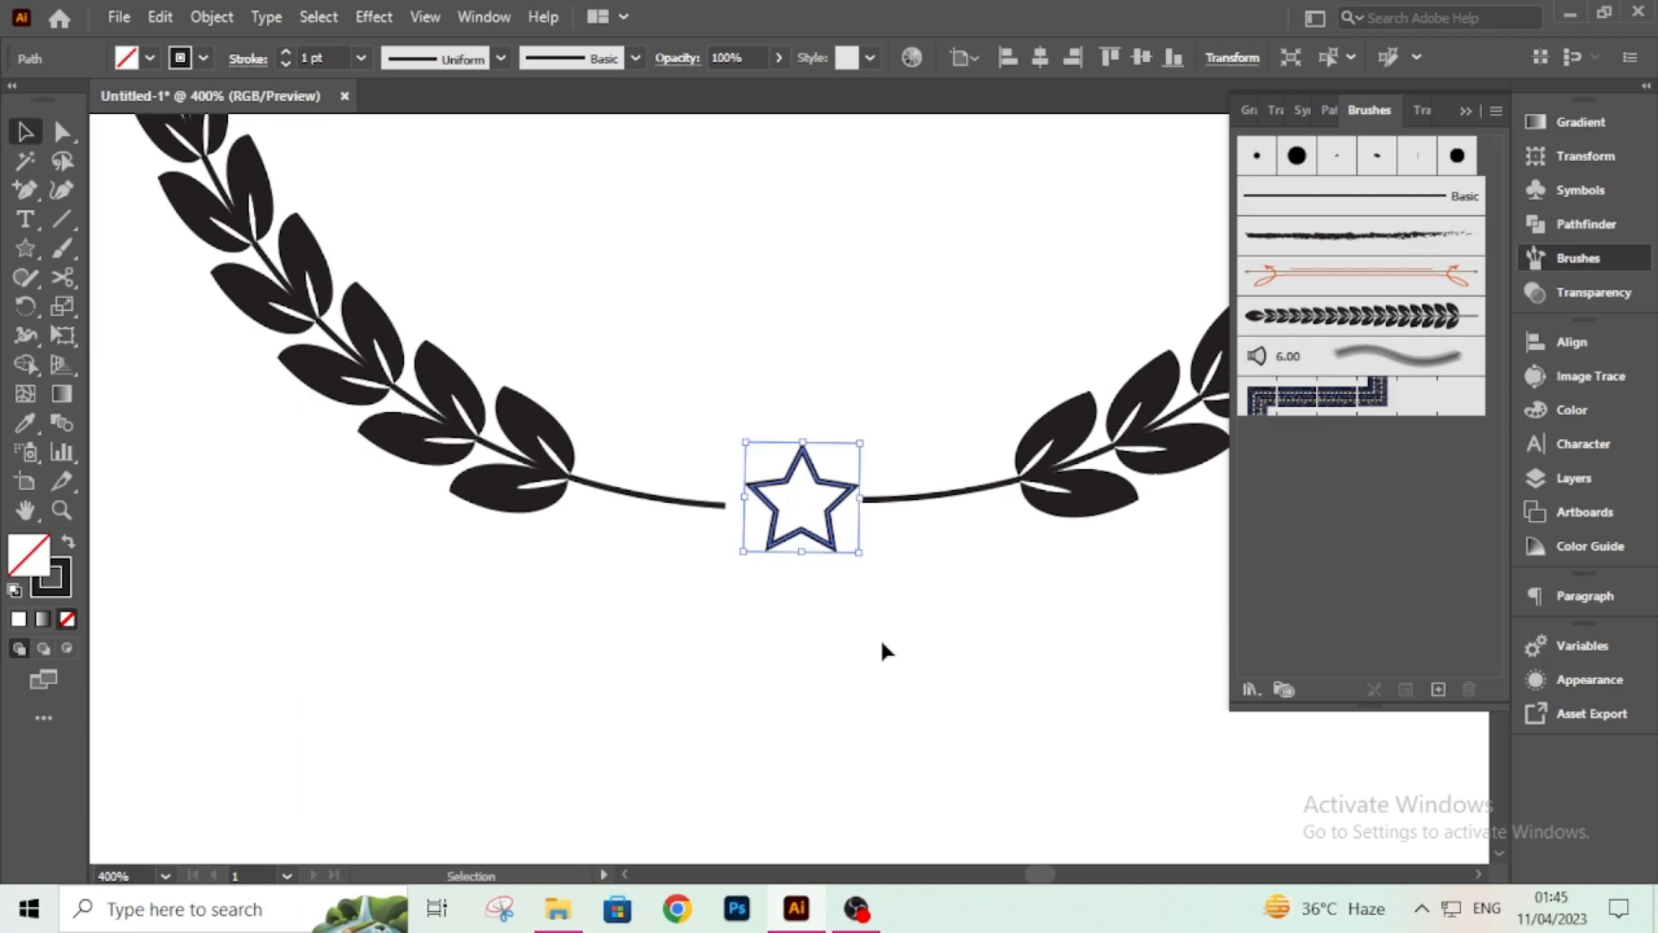
pyautogui.click(888, 651)
# Select the whole wreath including the star and group it.
pyautogui.hotkey('ctrl', '-')
pyautogui.hotkey('ctrl', '-')
pyautogui.hotkey('ctrl', '-')
pyautogui.hotkey('ctrl', '-')
pyautogui.hotkey('ctrl', '-')
pyautogui.hotkey('ctrl', '-')
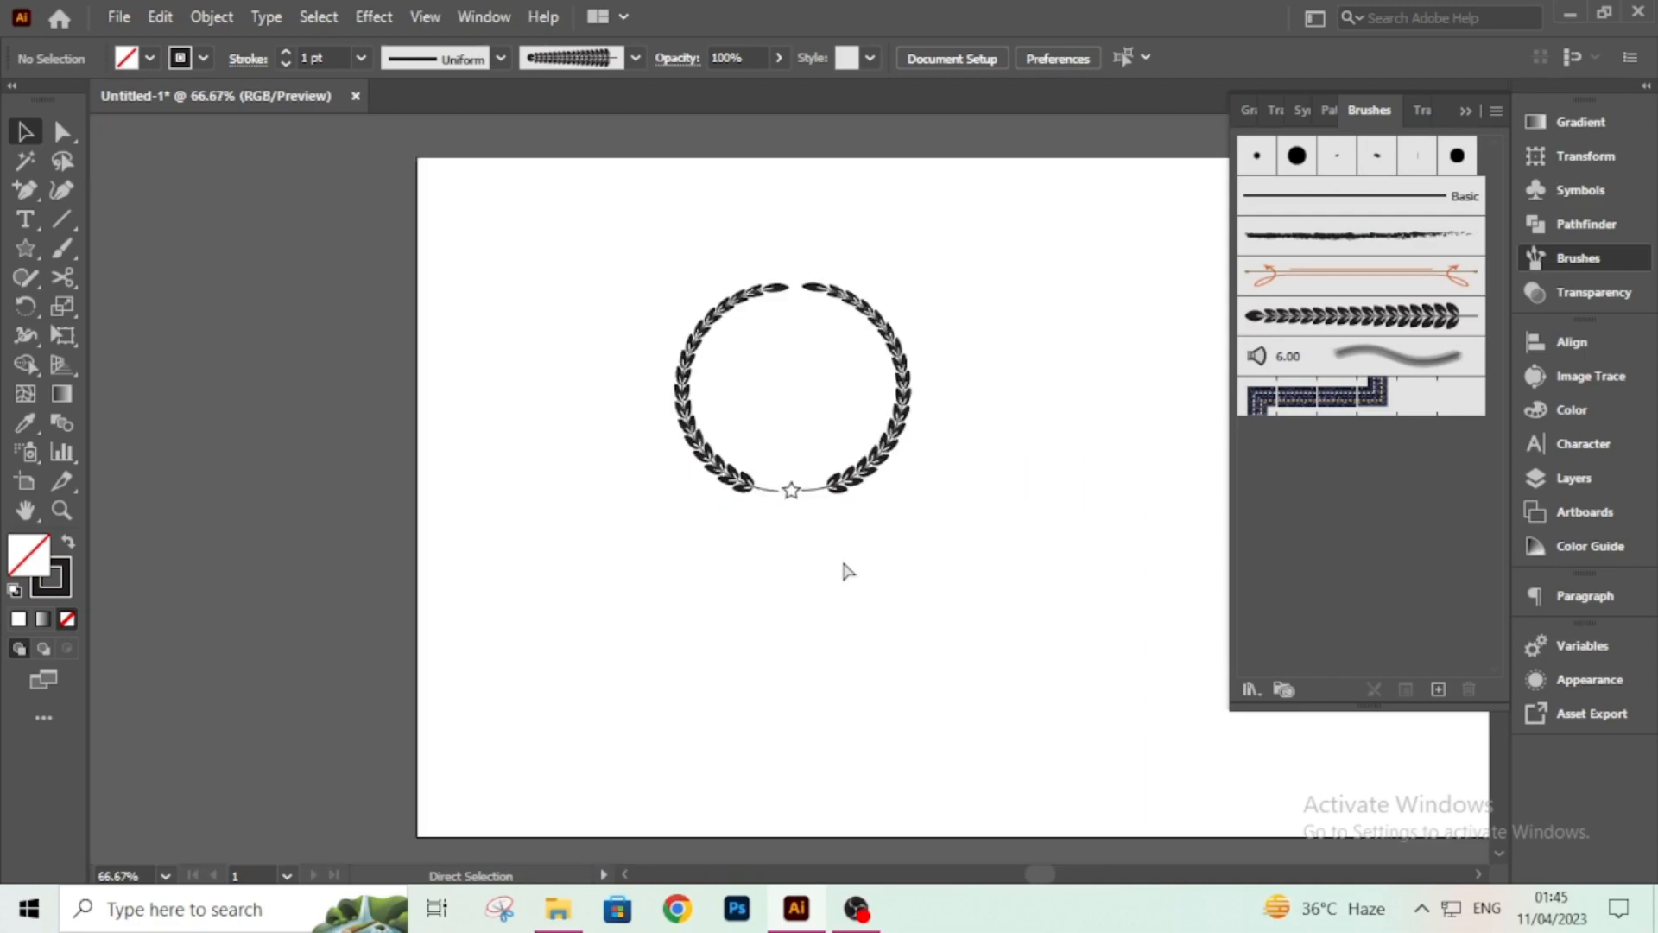
pyautogui.moveTo(690, 315); pyautogui.dragTo(924, 594)
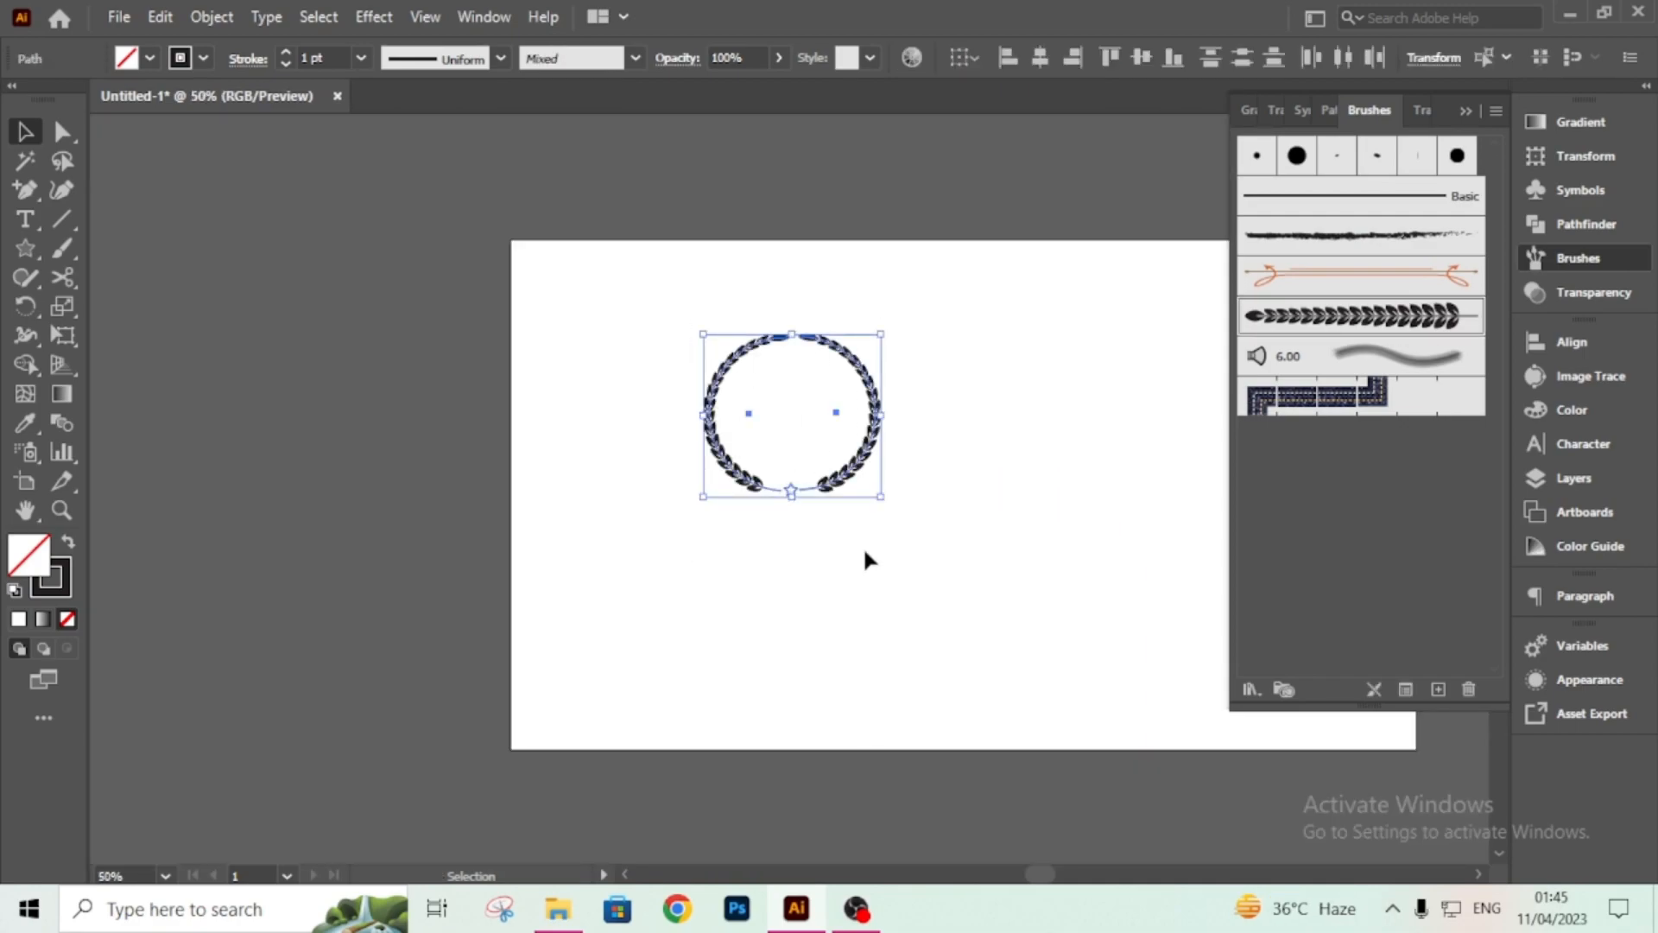
pyautogui.rightClick(865, 453)
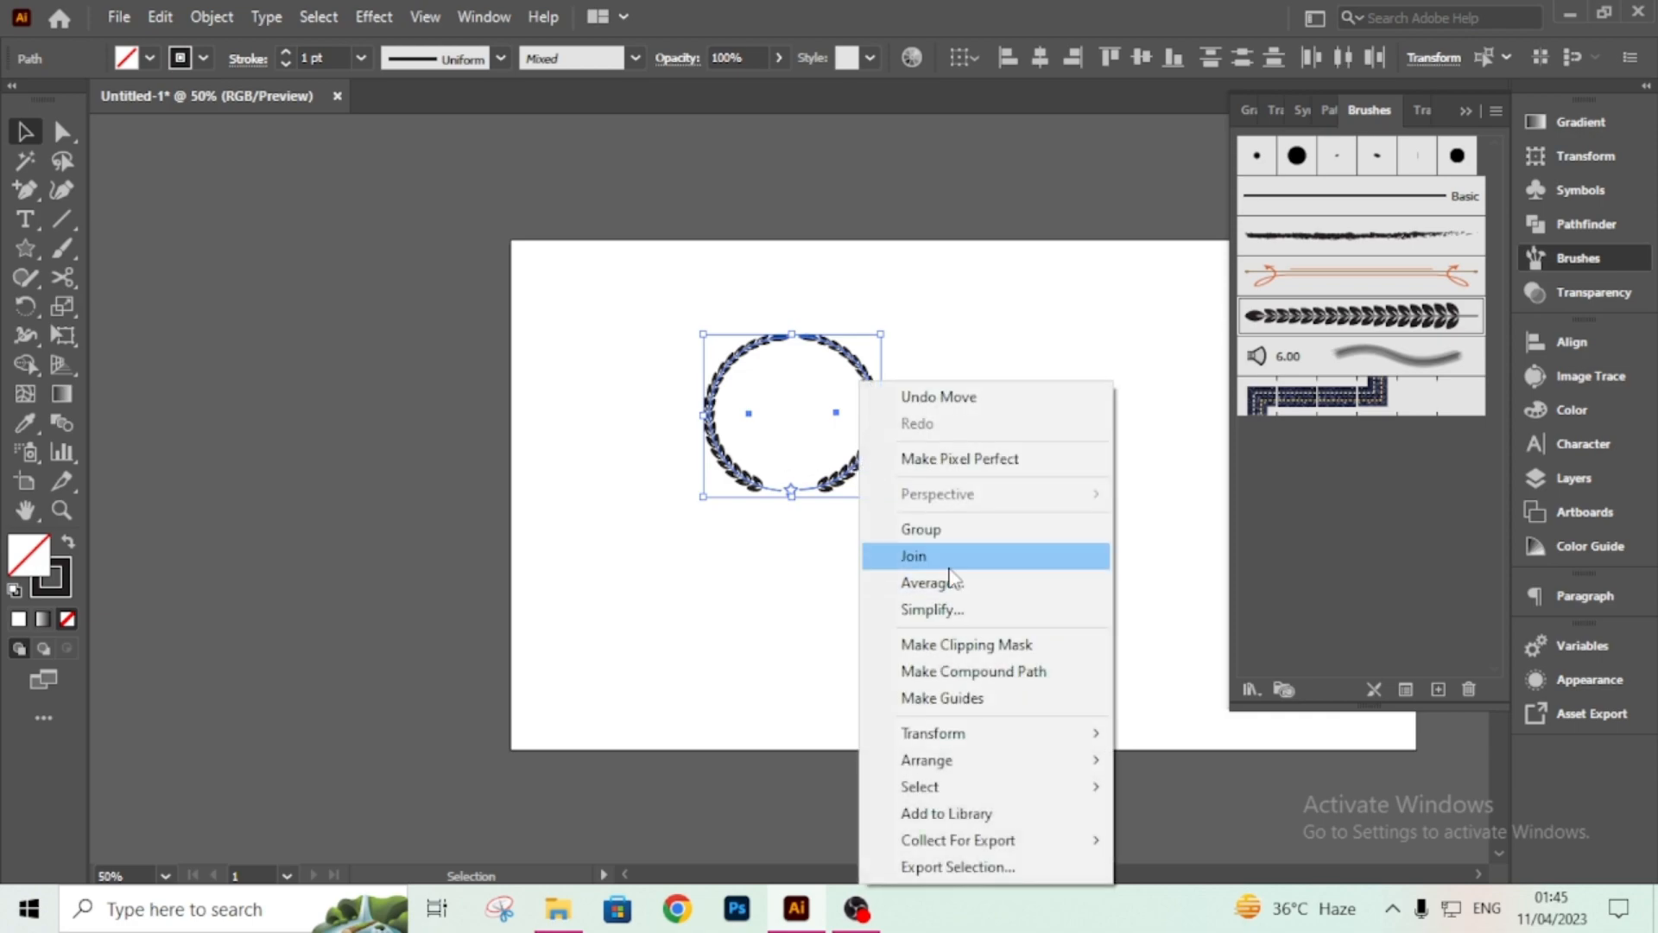
pyautogui.click(960, 531)
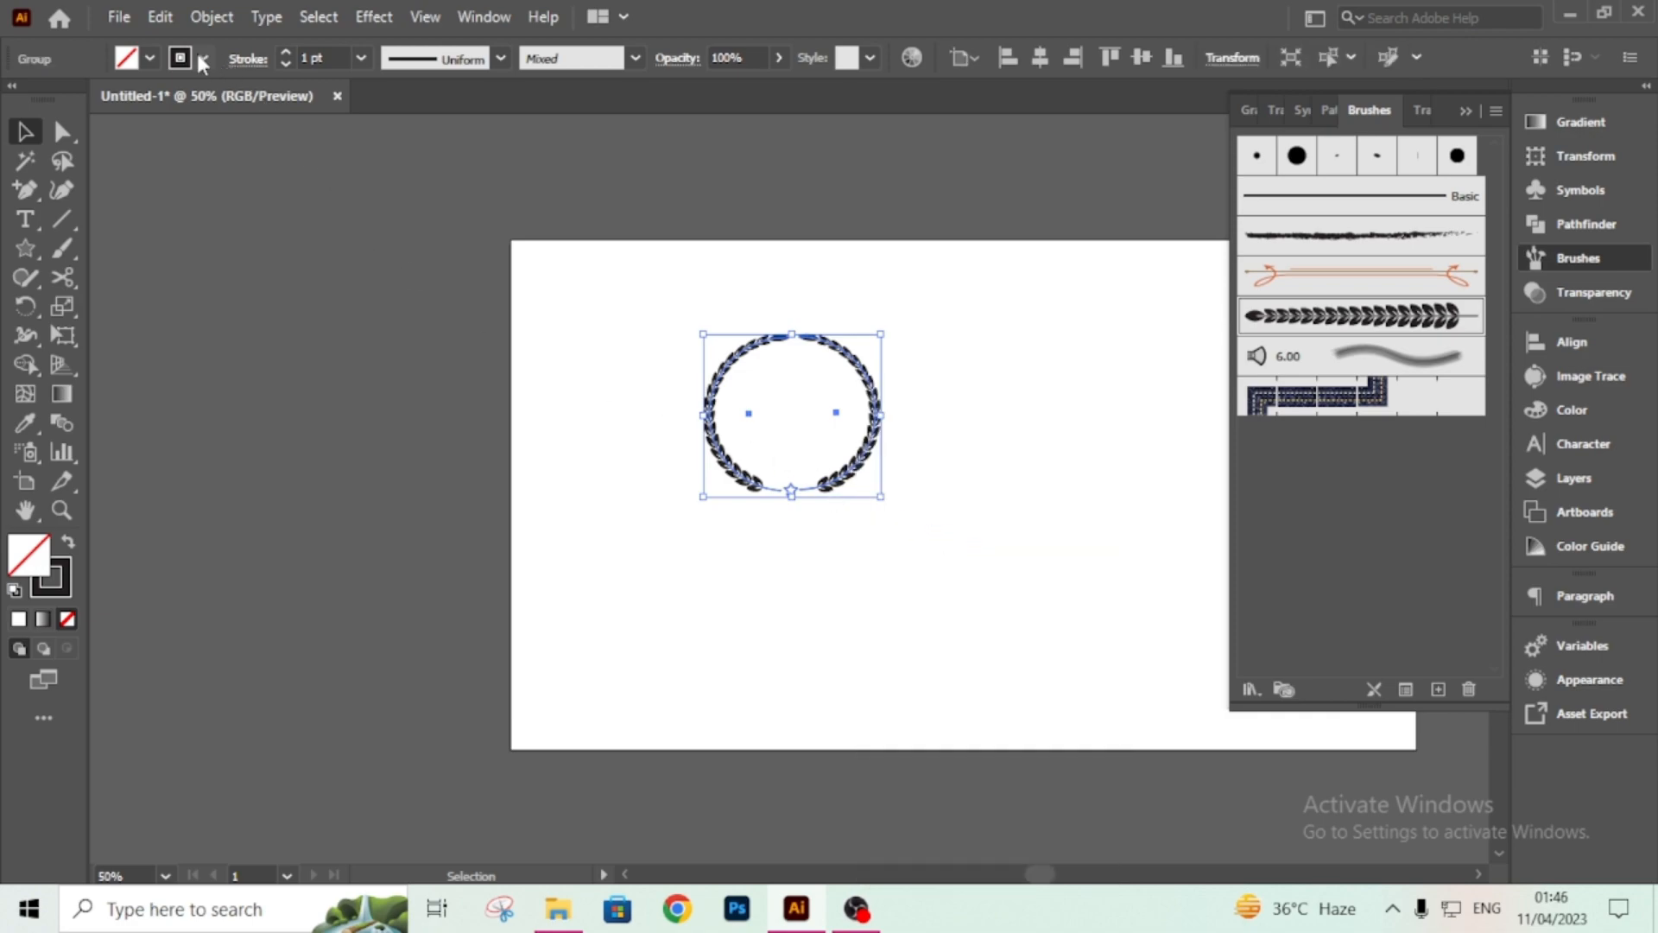
# Export the artwork as Untitled-1.png in PNG format at High (300 ppi) with a transparent background.
pyautogui.click(119, 19)
pyautogui.moveTo(196, 464)
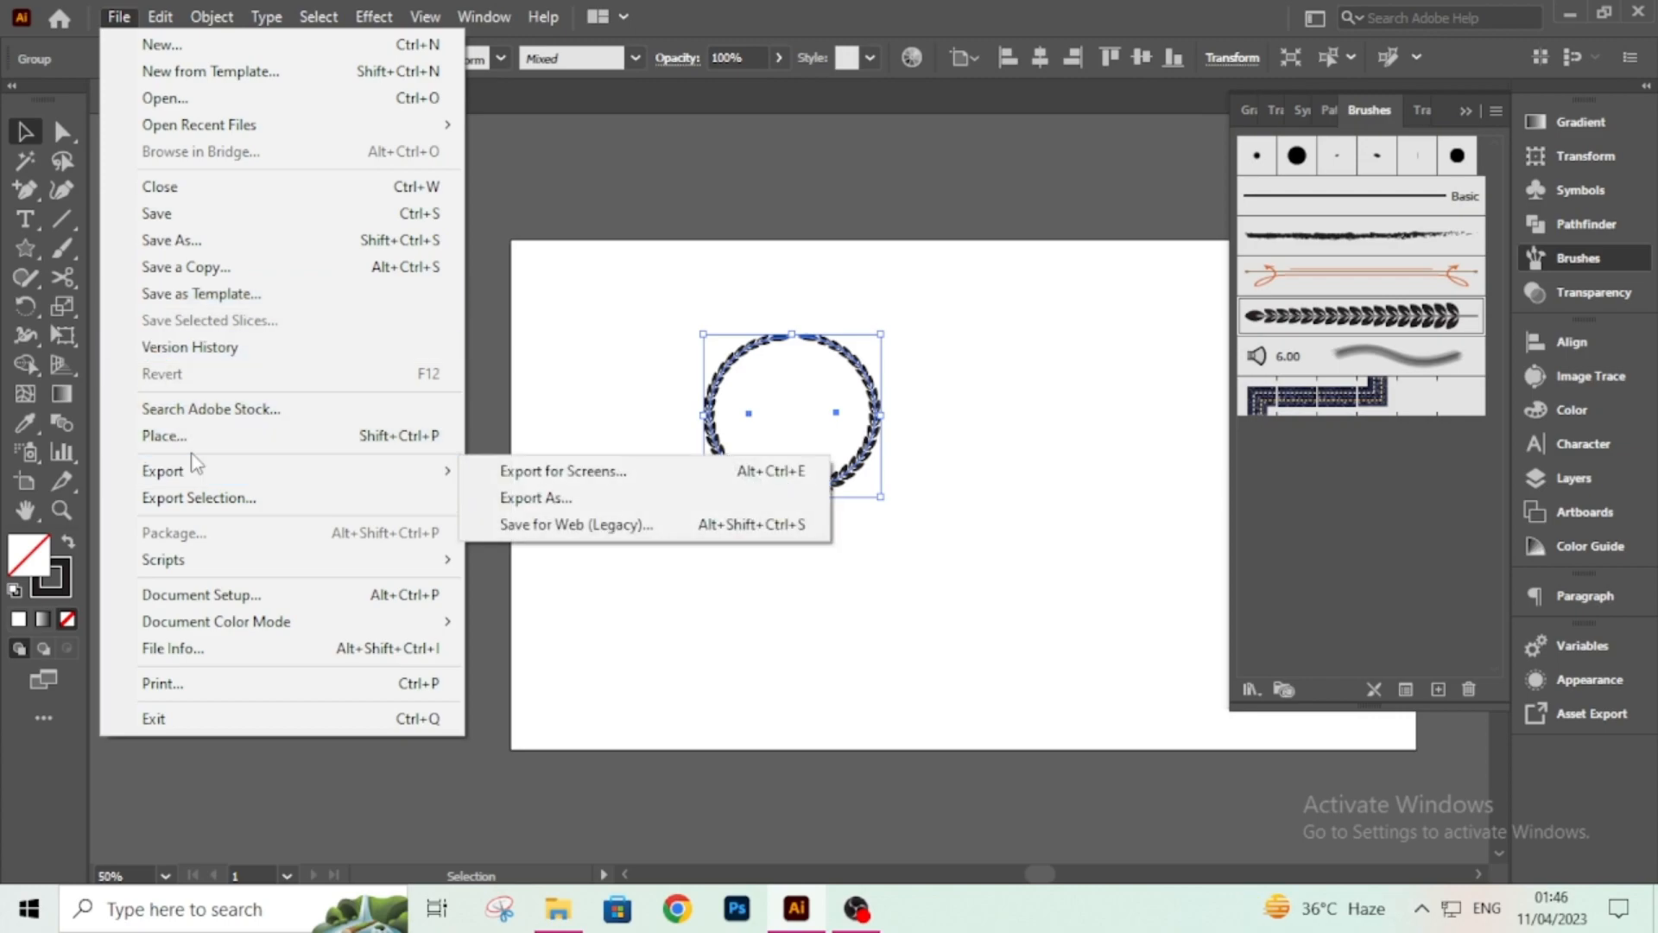
pyautogui.click(572, 505)
pyautogui.click(255, 681)
pyautogui.click(258, 680)
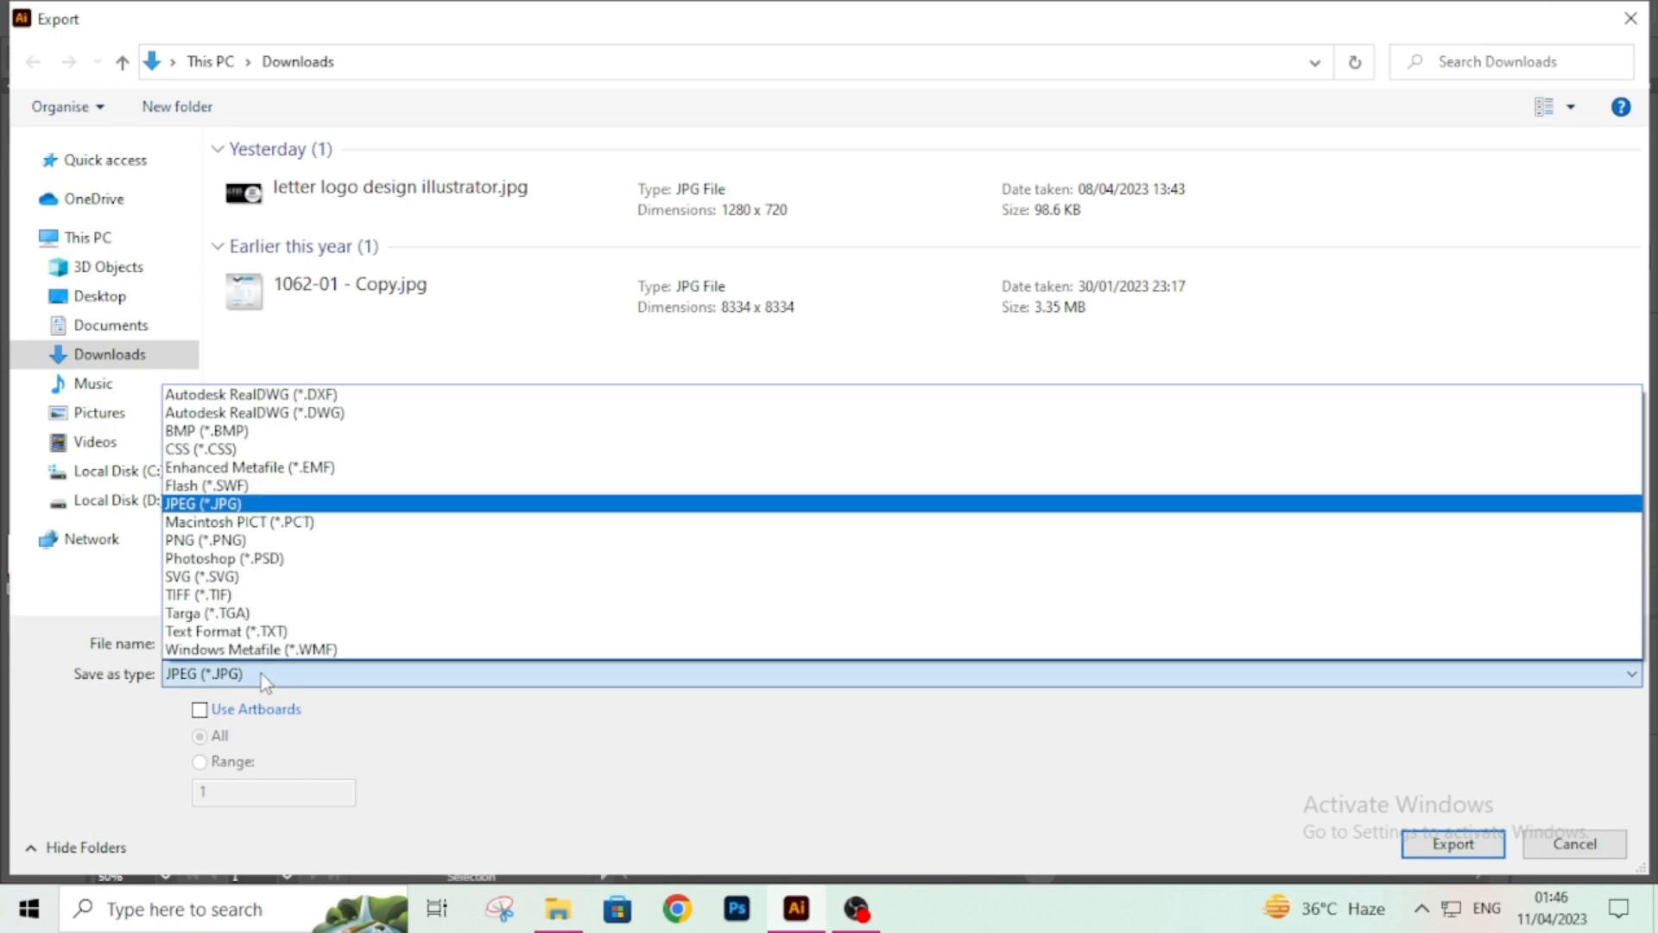
pyautogui.click(241, 541)
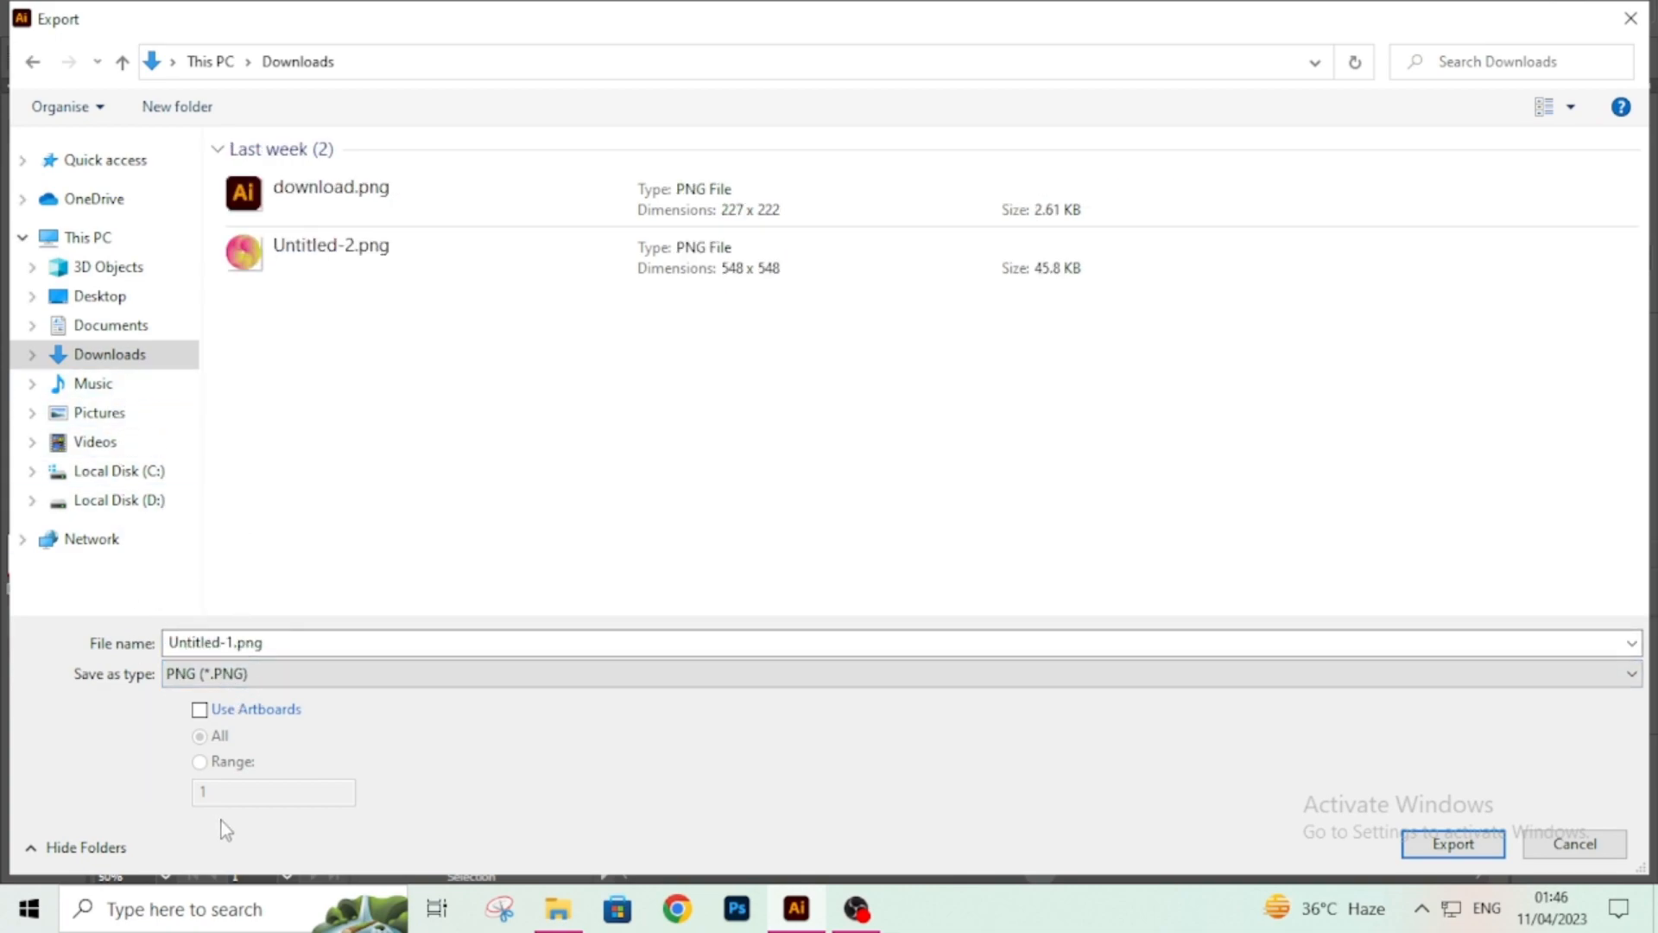
pyautogui.click(1449, 848)
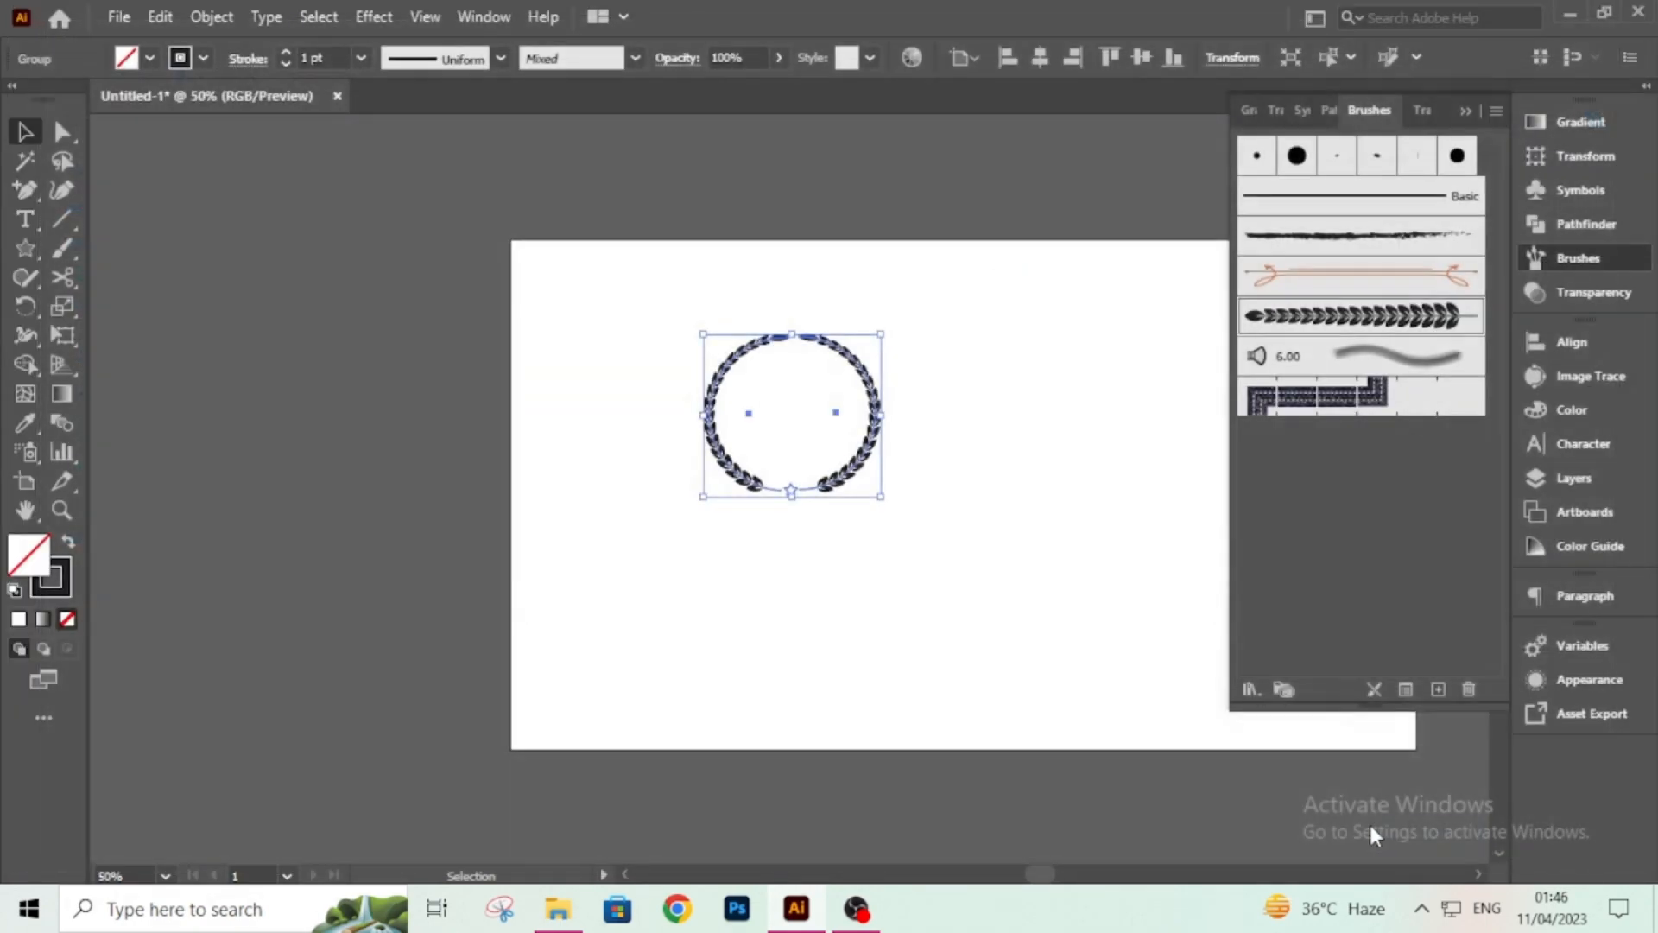
pyautogui.click(847, 821)
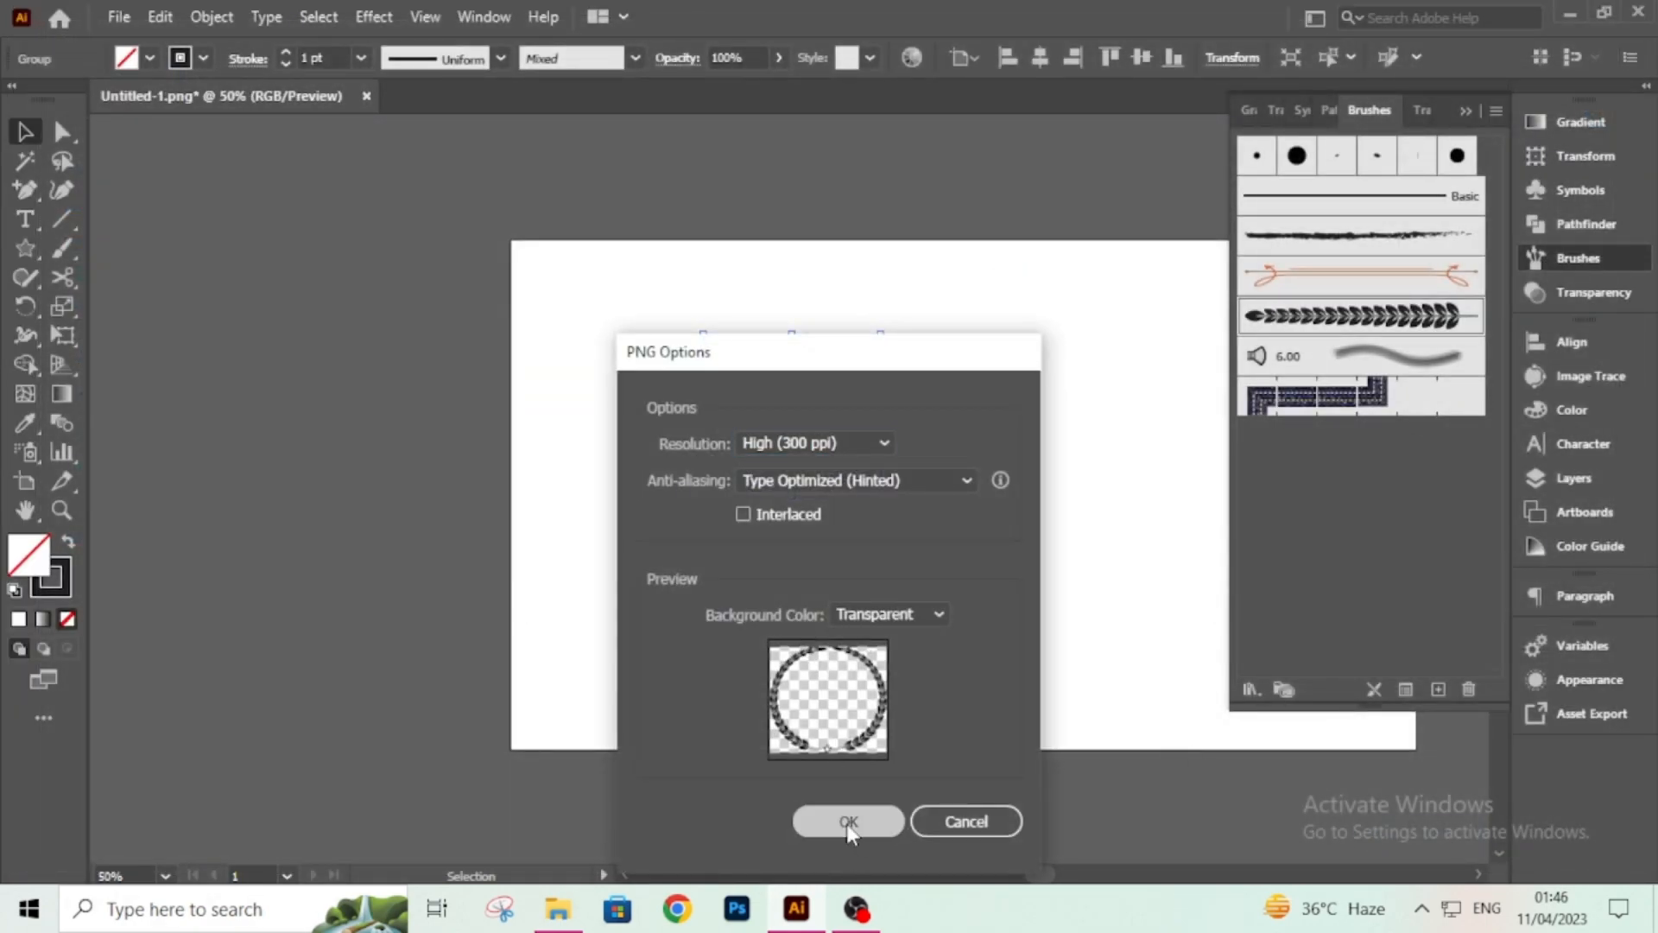